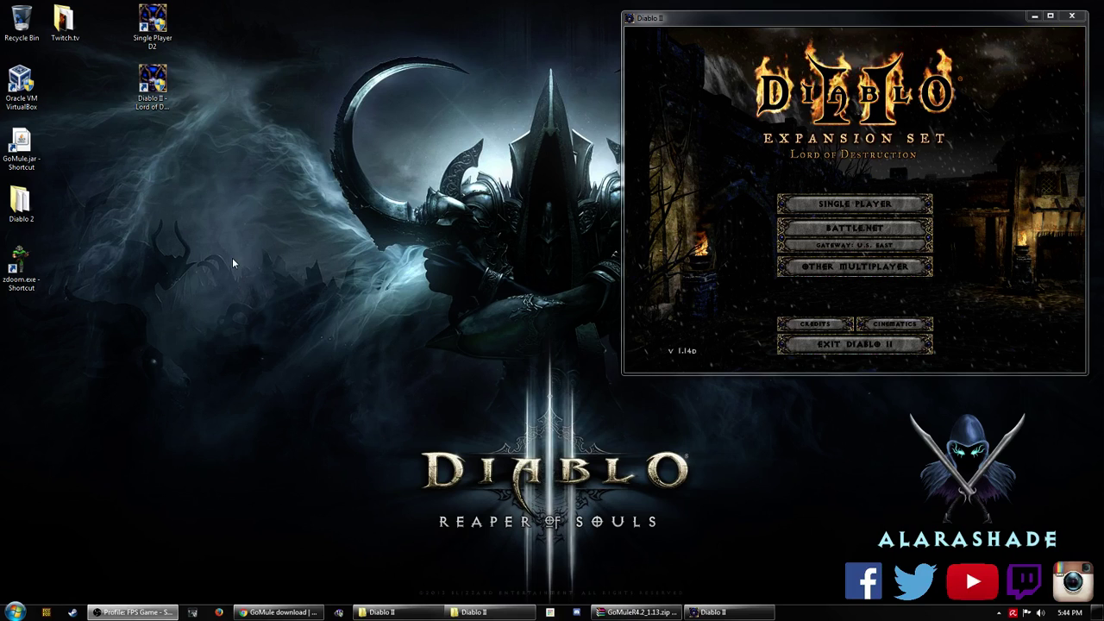
- View the other multiplayer options in the Diablo II menu and return to the main menu
click(897, 269)
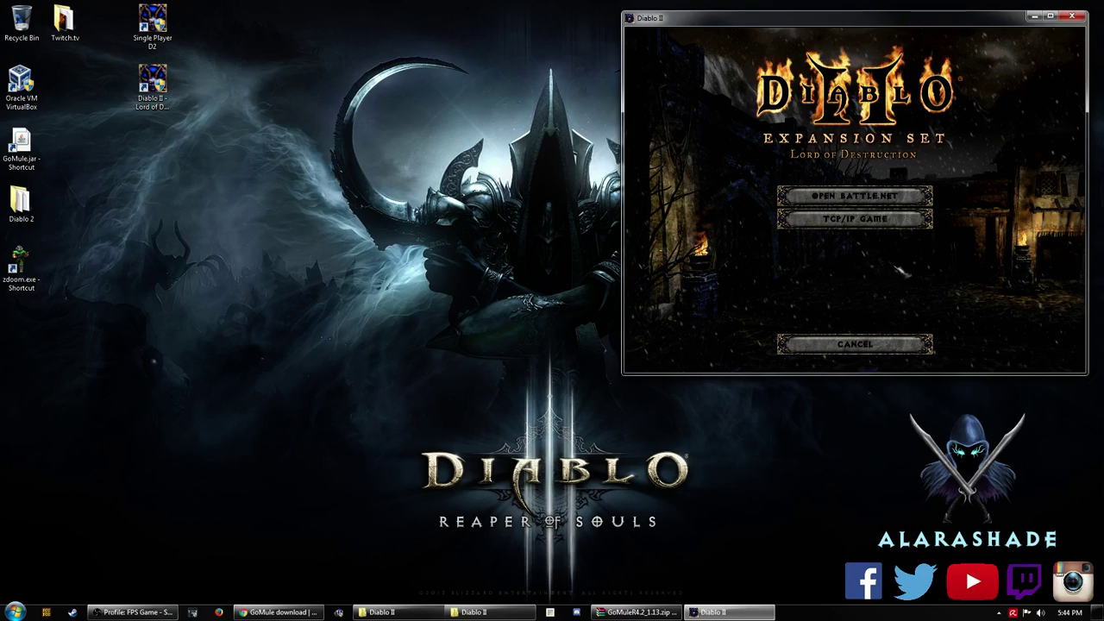
click(876, 346)
click(307, 224)
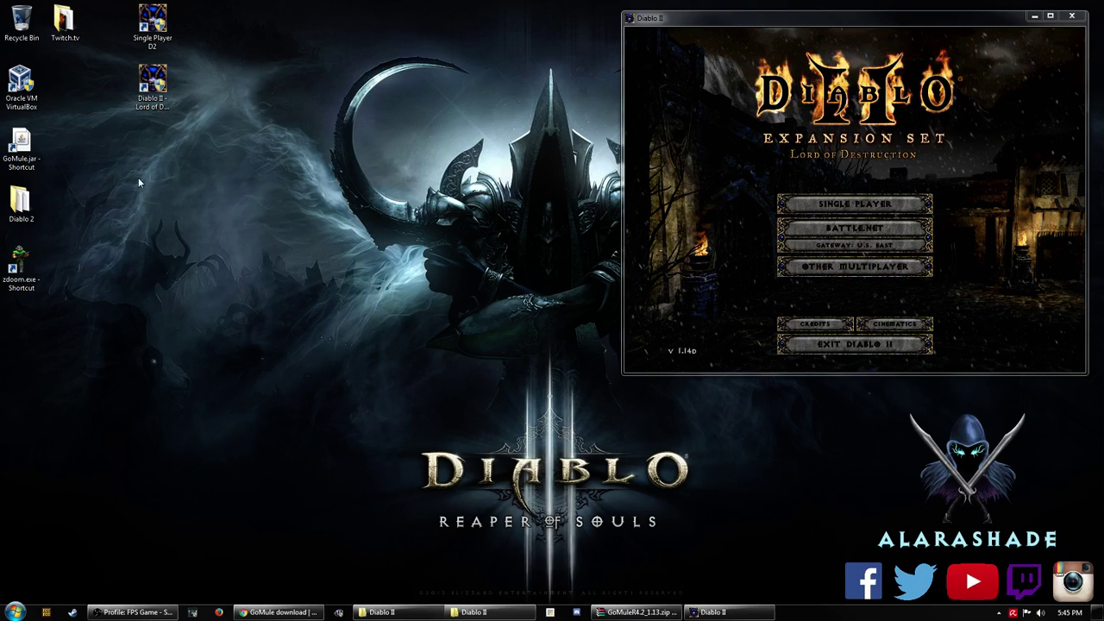
- Launch GoMule and open the Blood-HitPower and Crafting_Runes characters side by side
click(22, 138)
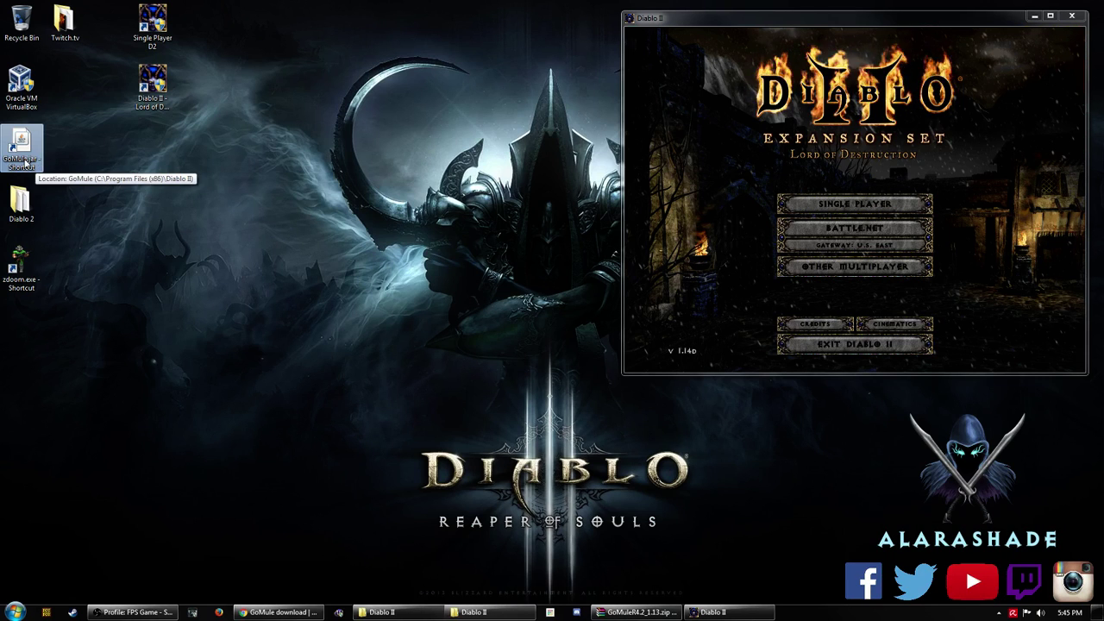
double_click(27, 153)
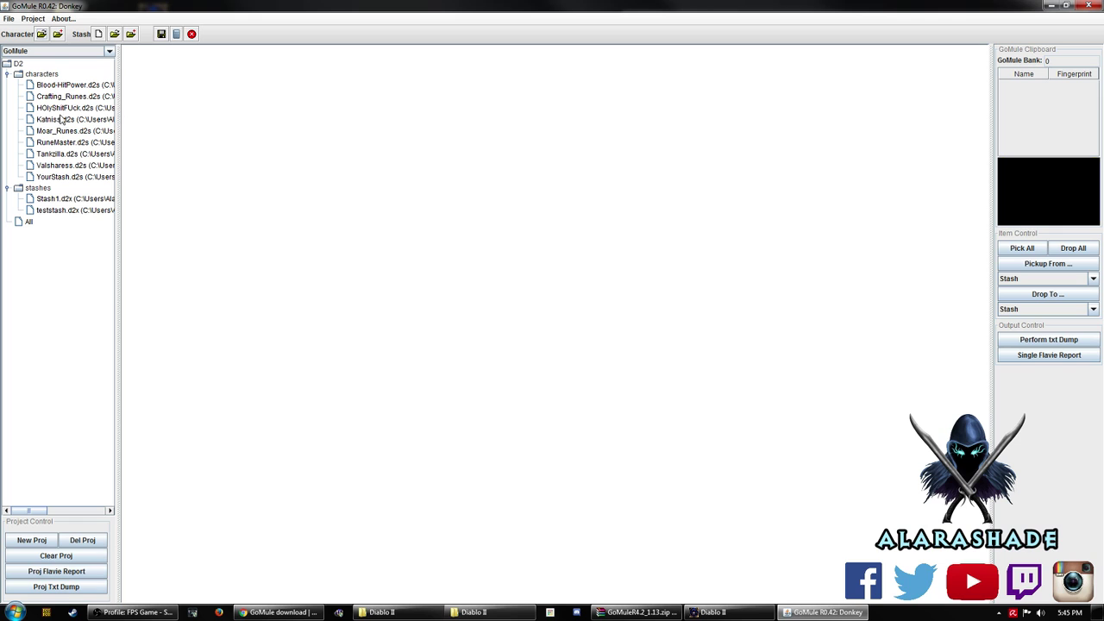
double_click(71, 85)
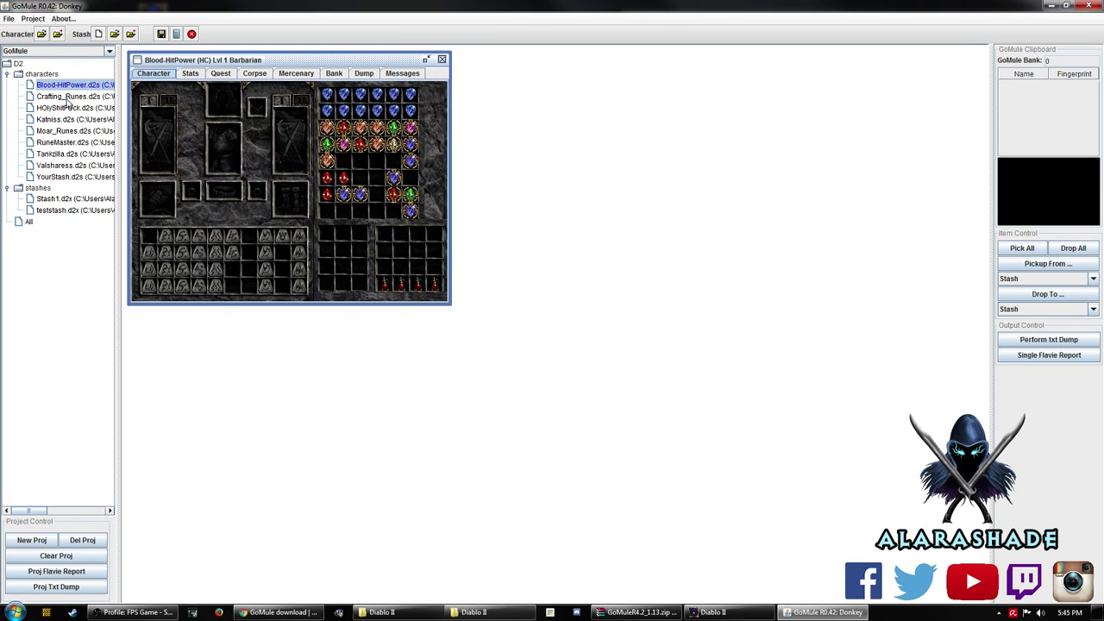
double_click(68, 97)
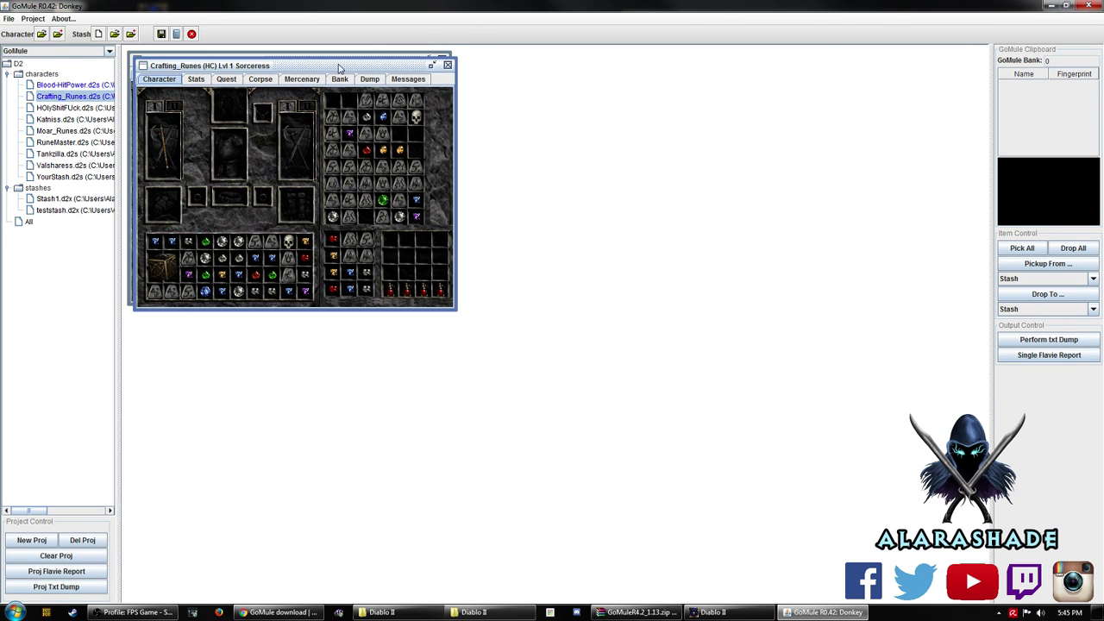
drag(338, 67, 685, 75)
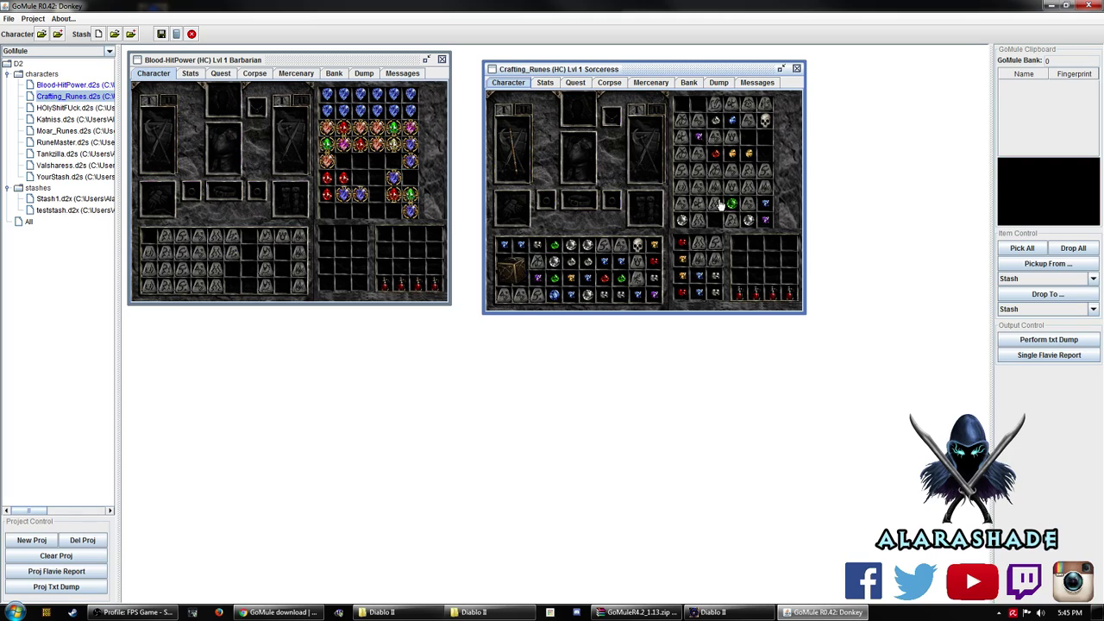
- Move a blue jewel from Blood-HitPower's stash to an empty slot in Crafting_Runes' stash and save the changes
click(394, 179)
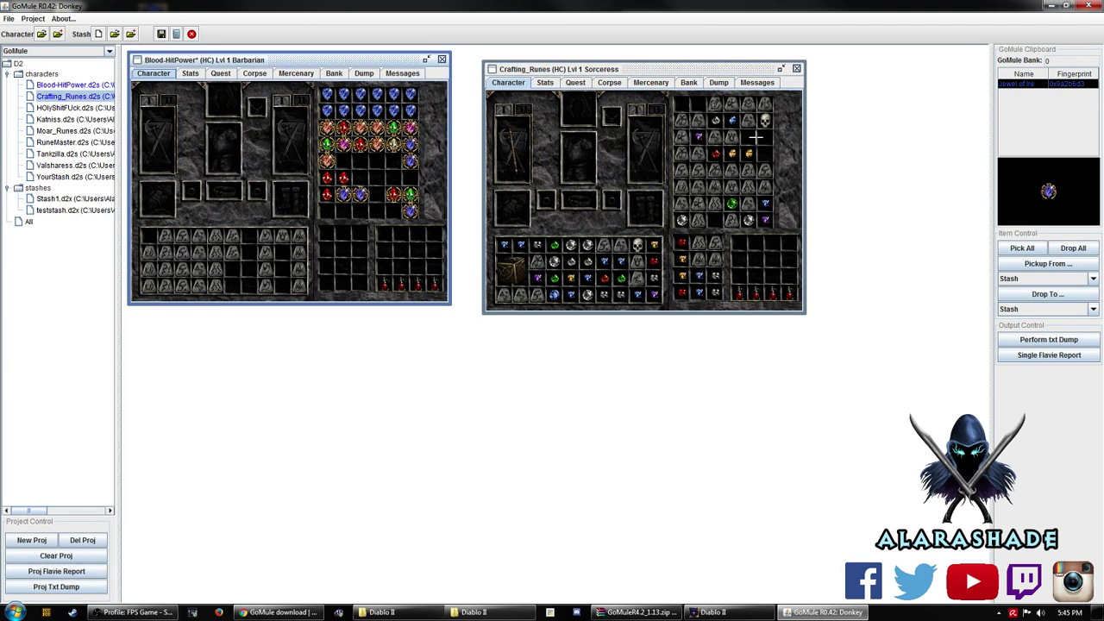
click(751, 138)
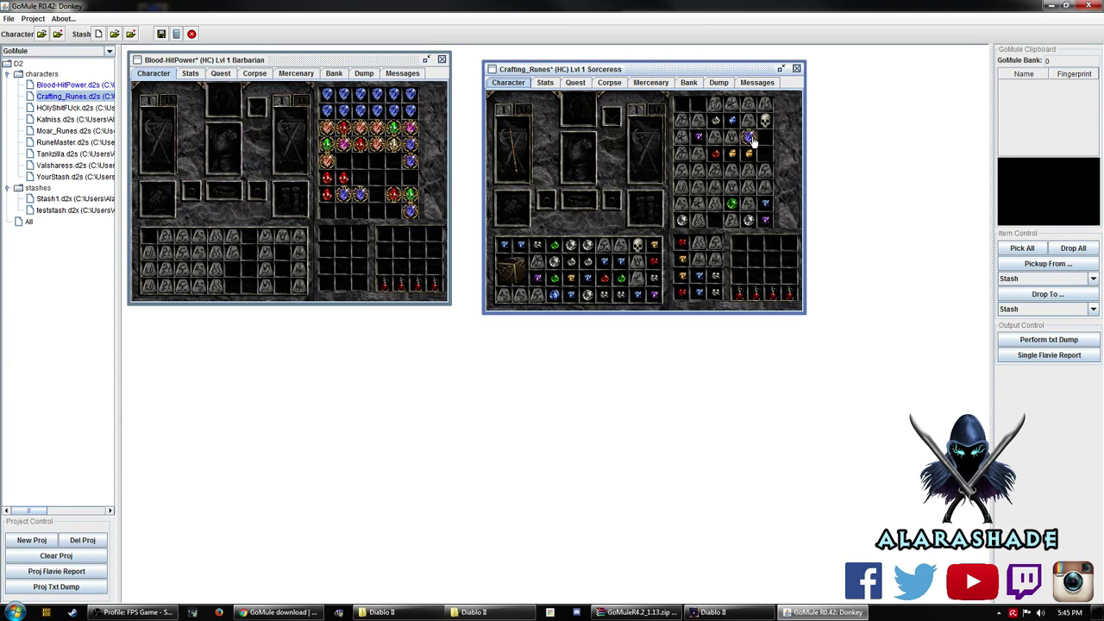
click(160, 34)
- Close both character windows and exit GoMule
click(441, 59)
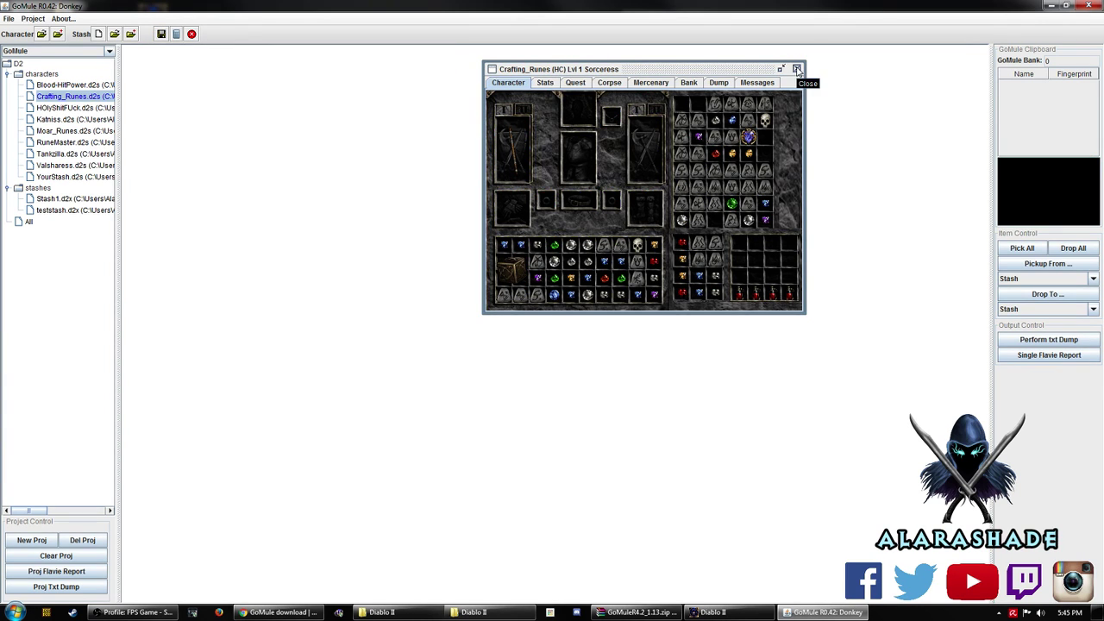
click(797, 69)
click(1079, 7)
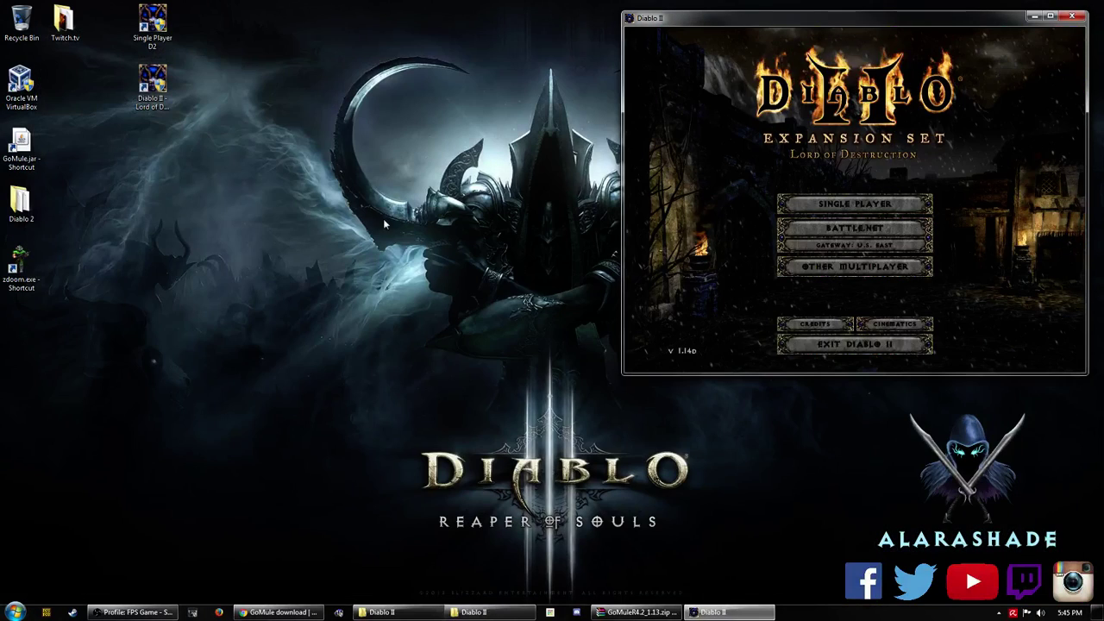
- Switch to Chrome and highlight the web address of the GoMule SourceForge download page
click(272, 614)
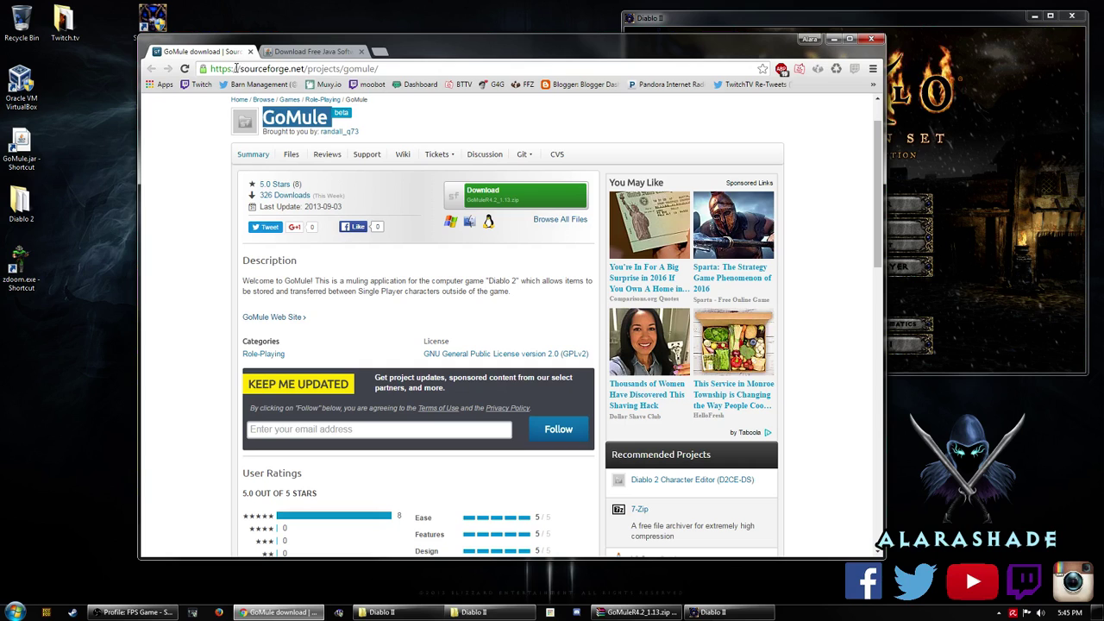
drag(235, 68, 413, 67)
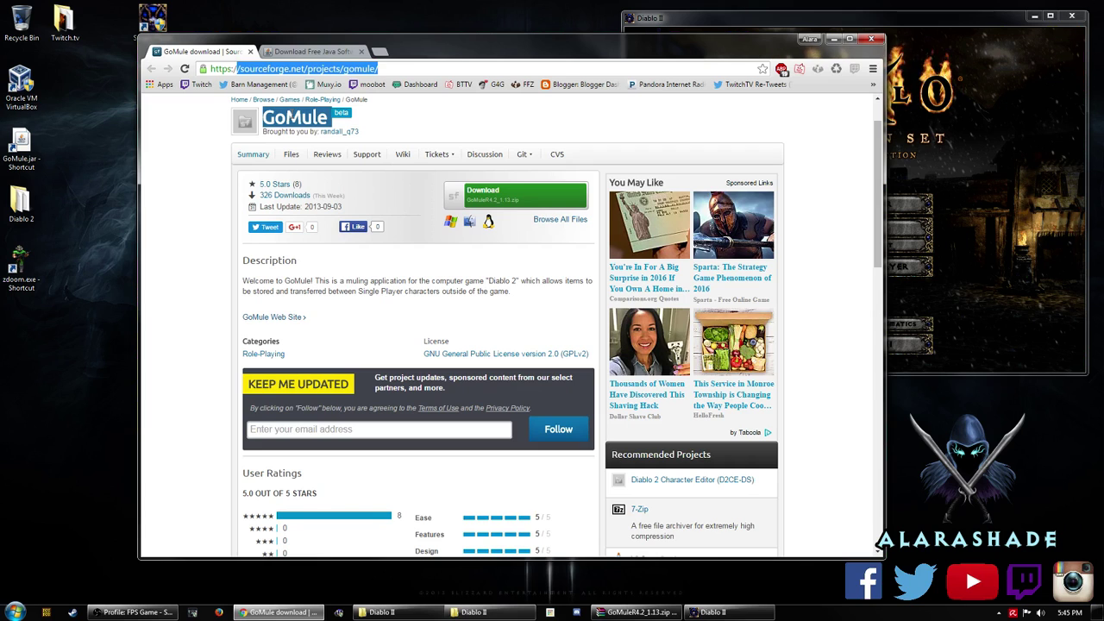
click(361, 206)
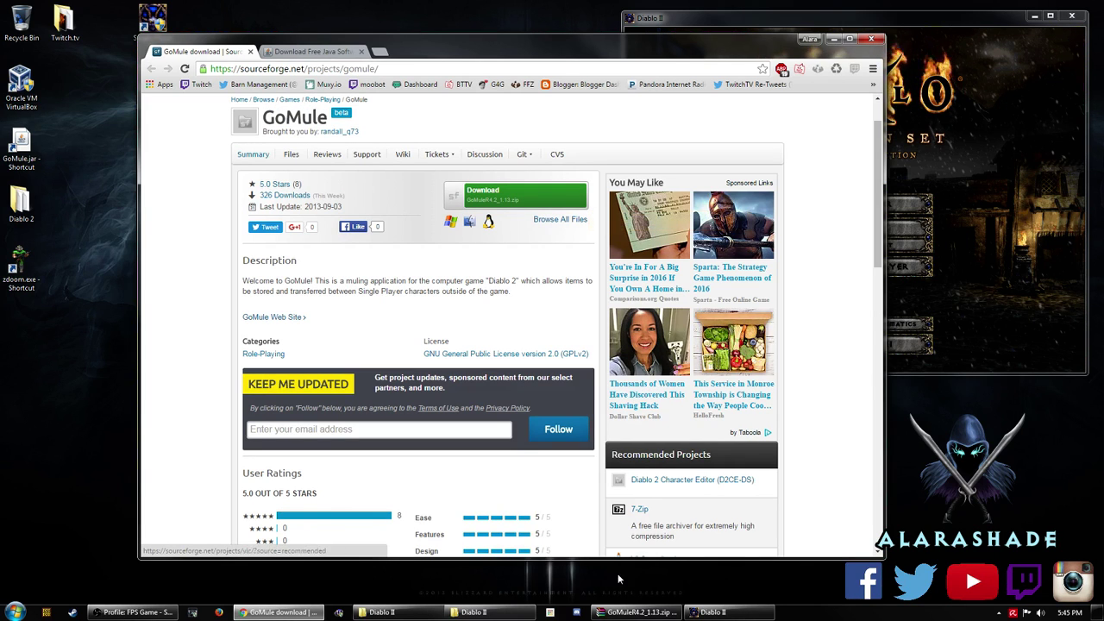
- Switch to the GoMuleR4.2_1.13.zip archive in WinRAR and show the contents of its GoMule folder
click(639, 611)
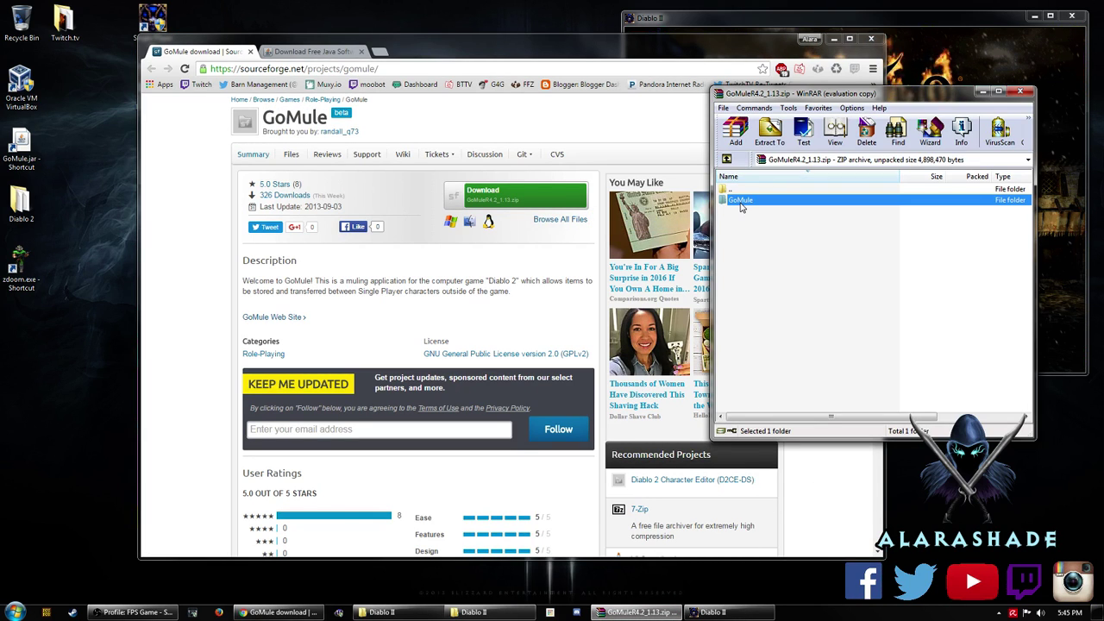
double_click(740, 202)
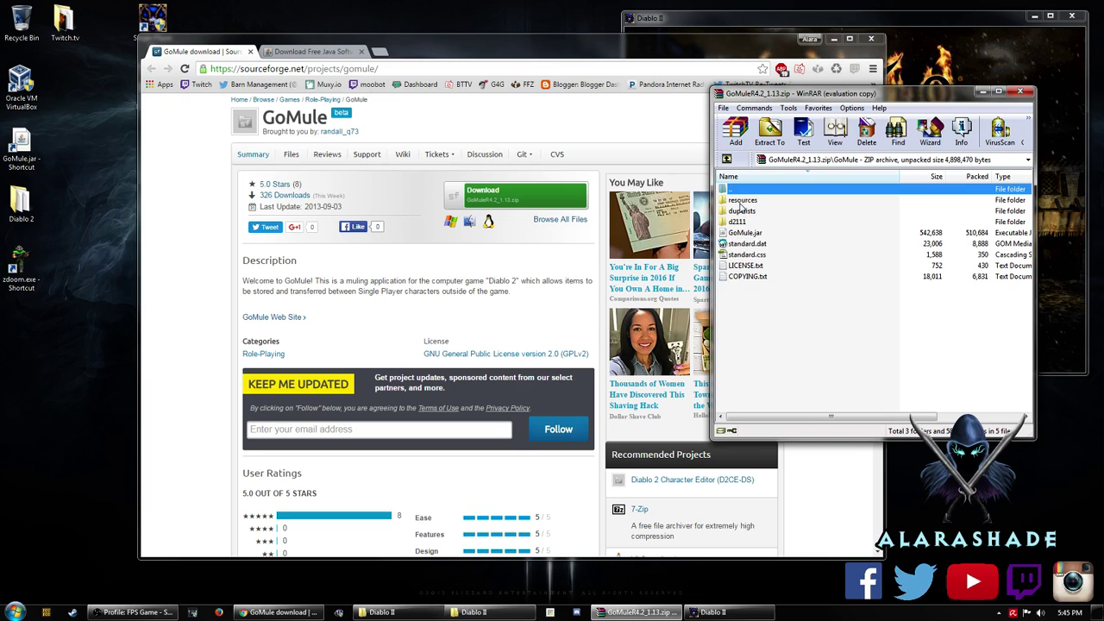
drag(760, 322, 739, 200)
click(770, 316)
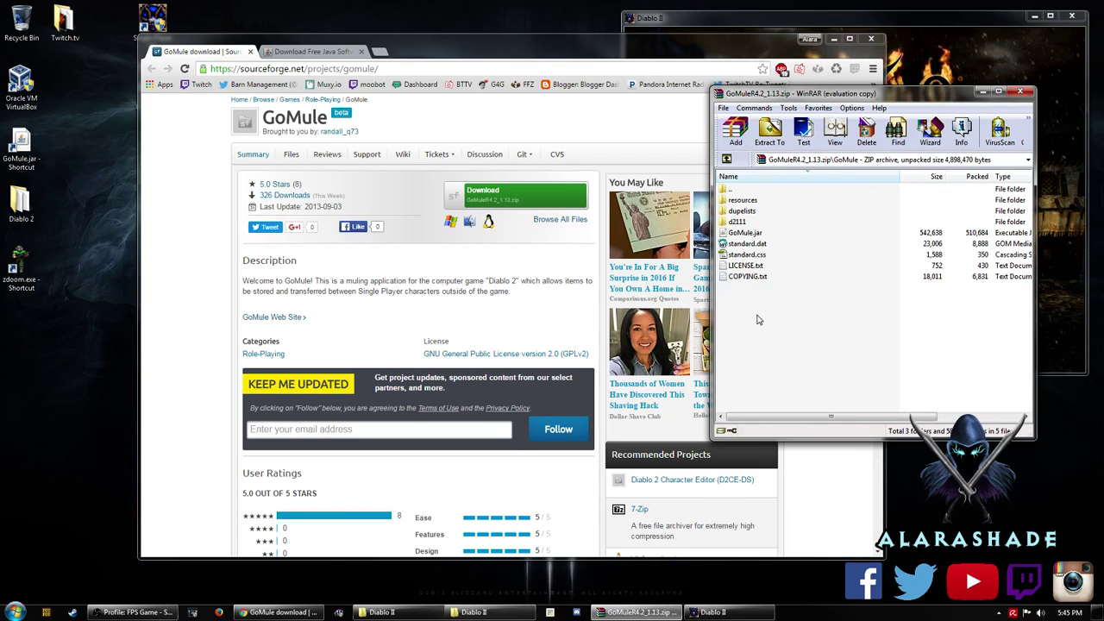
- Bring up the Diablo II installation folder and position its window beside the GoMule archive
click(382, 611)
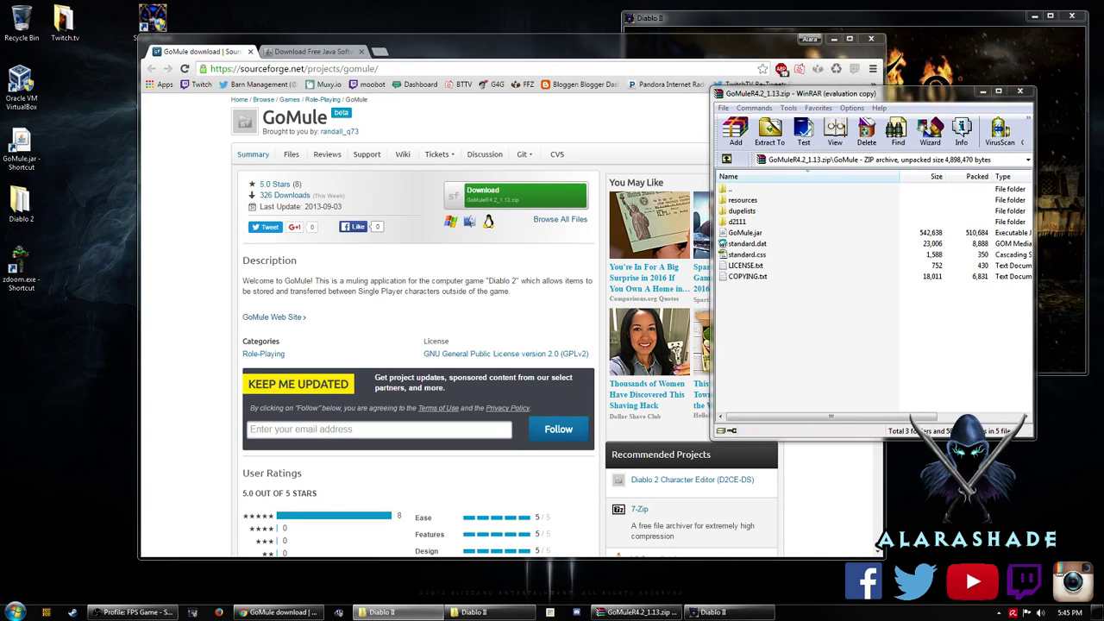
drag(164, 11, 434, 130)
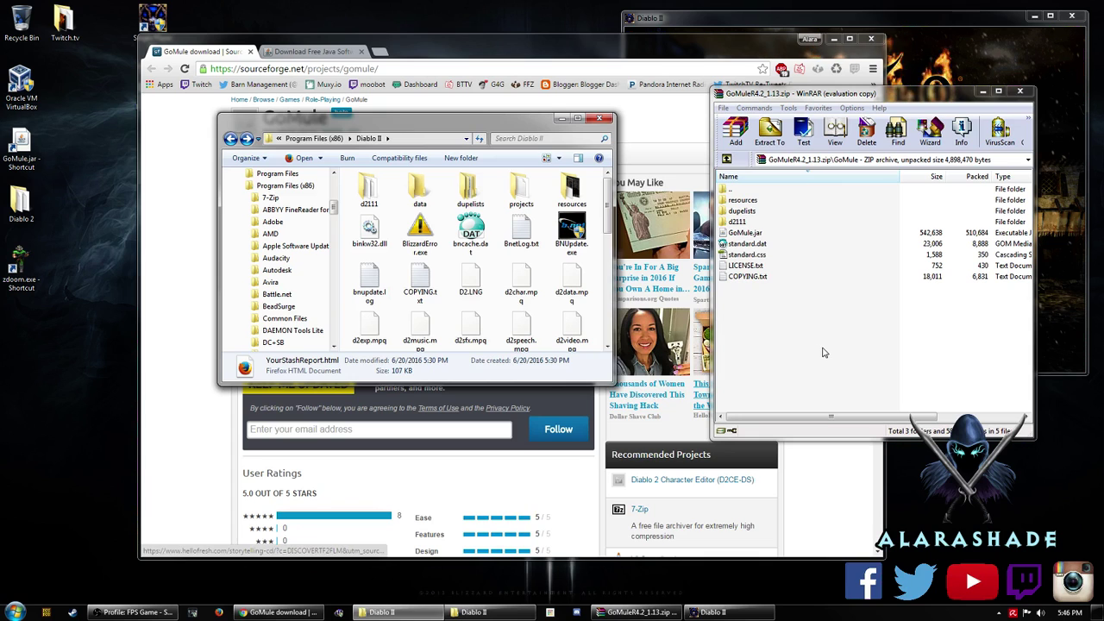
drag(526, 126, 561, 127)
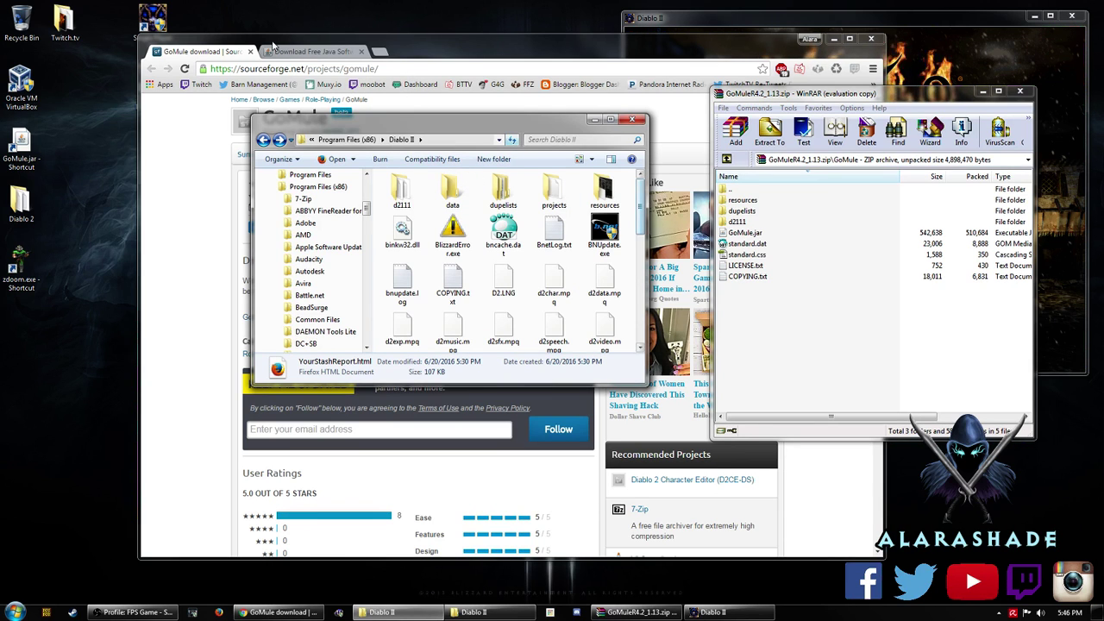
- View the Java download page in the browser, return to the GoMule page and minimize the browser
click(315, 52)
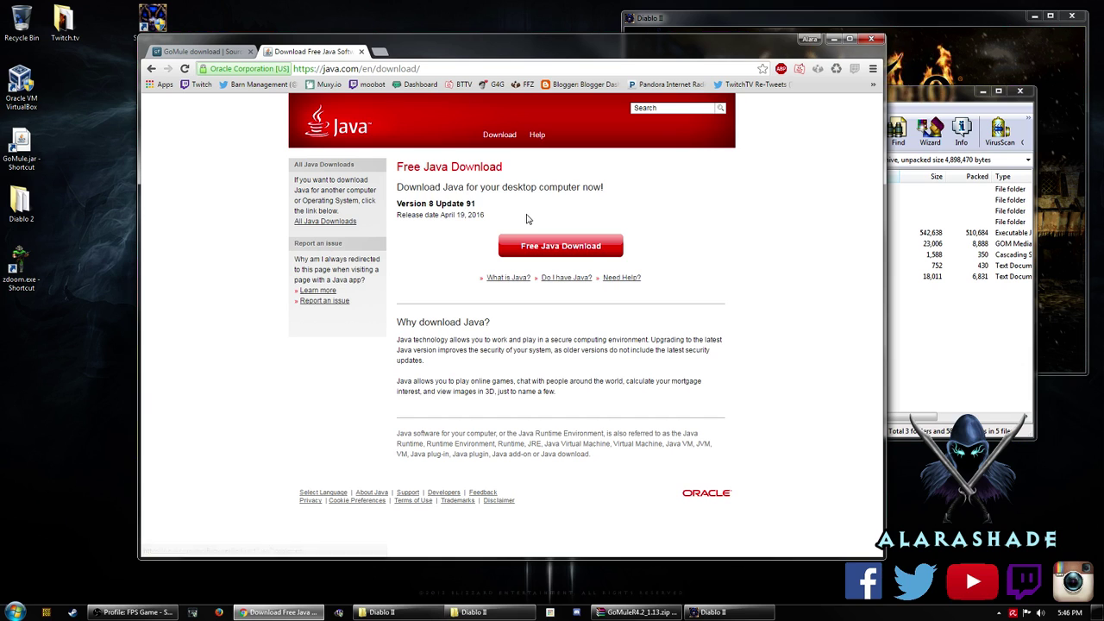
click(229, 53)
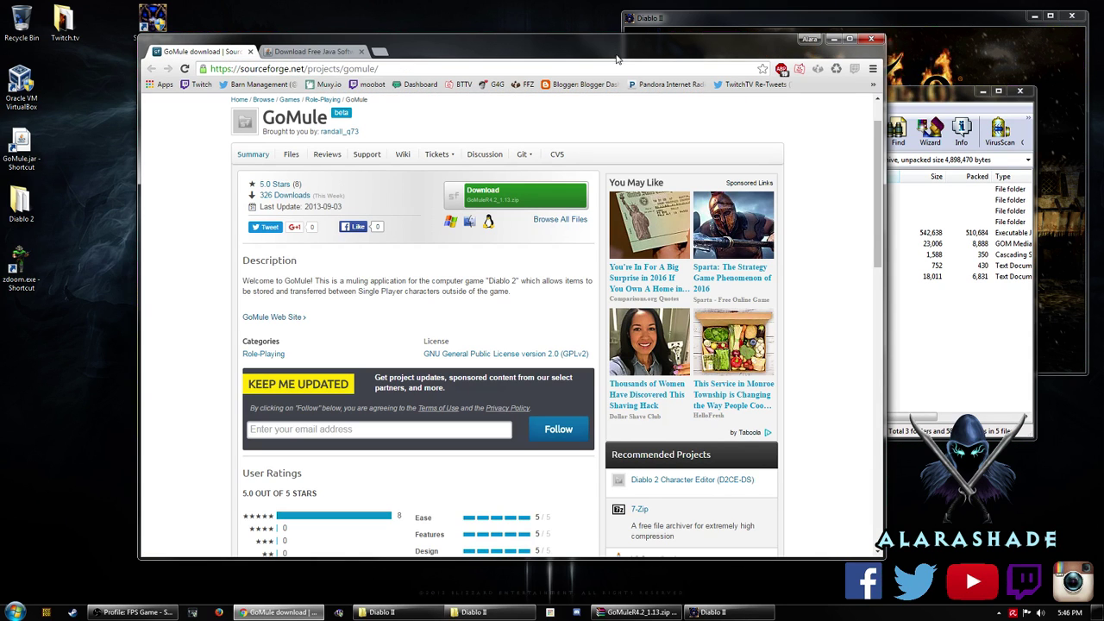
click(834, 40)
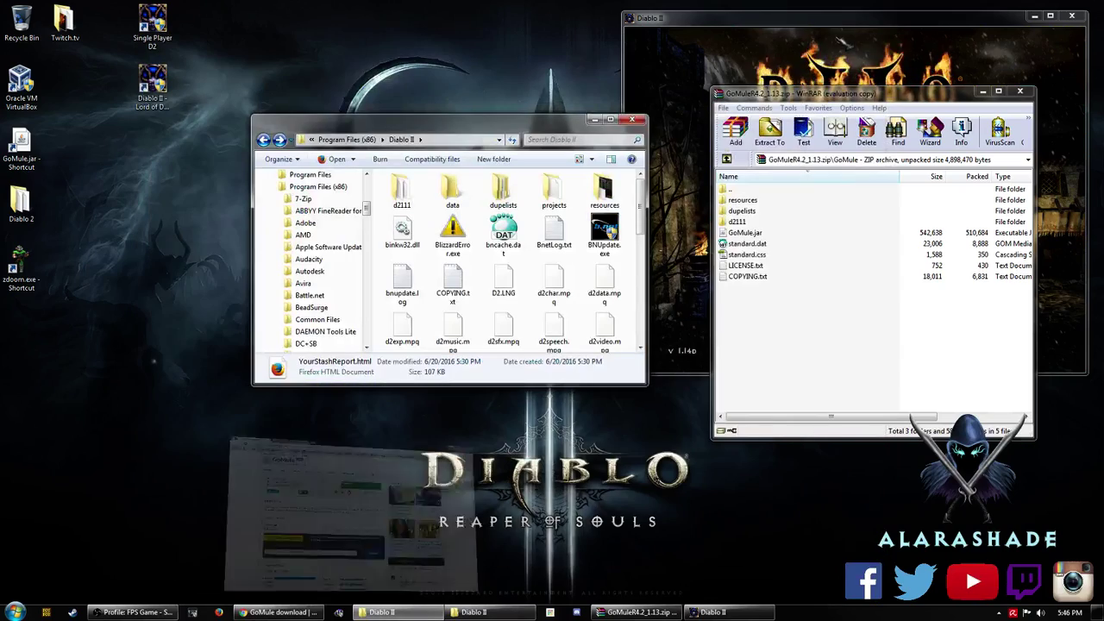
- Enlarge the Diablo II folder window and show the option for sending a GoMule.jar shortcut to the desktop
drag(476, 110, 402, 31)
drag(565, 142, 596, 465)
click(561, 265)
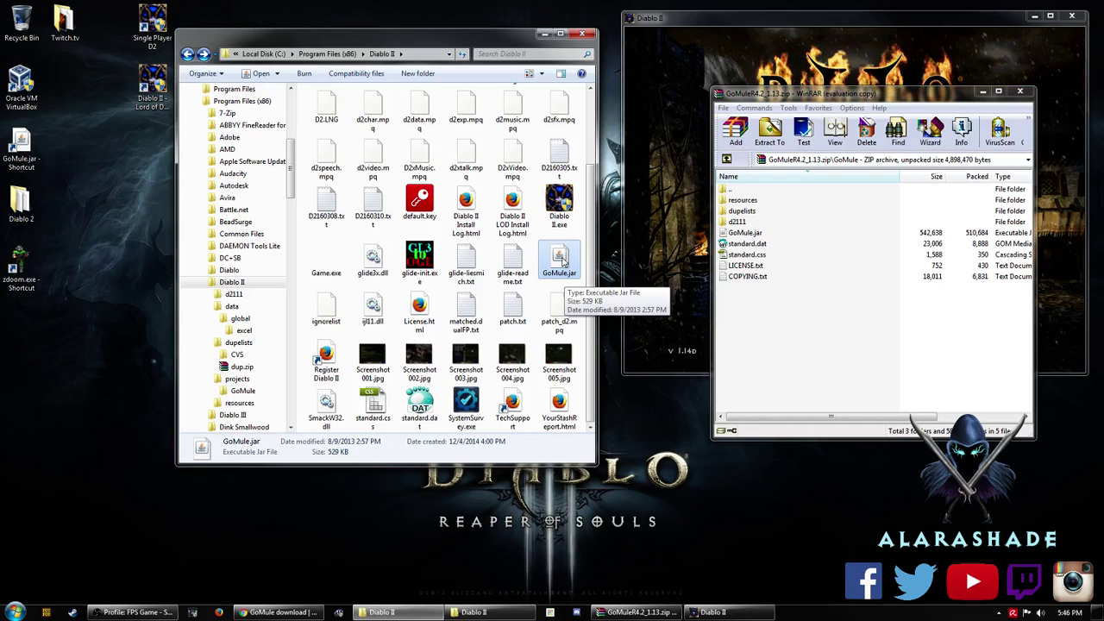
right_click(563, 263)
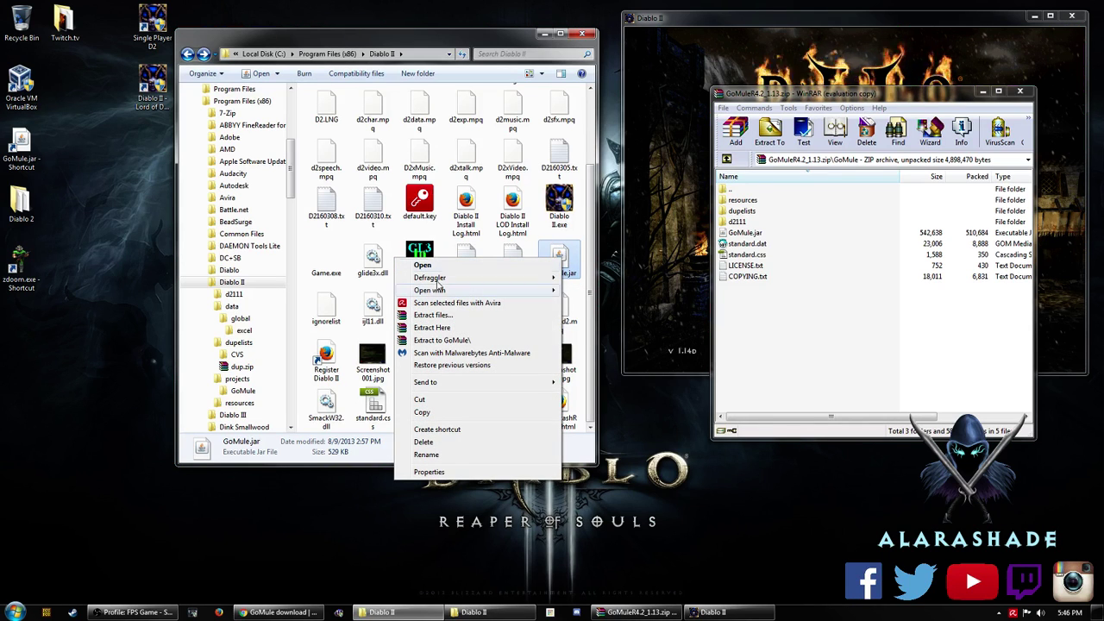
mouse_move(450, 387)
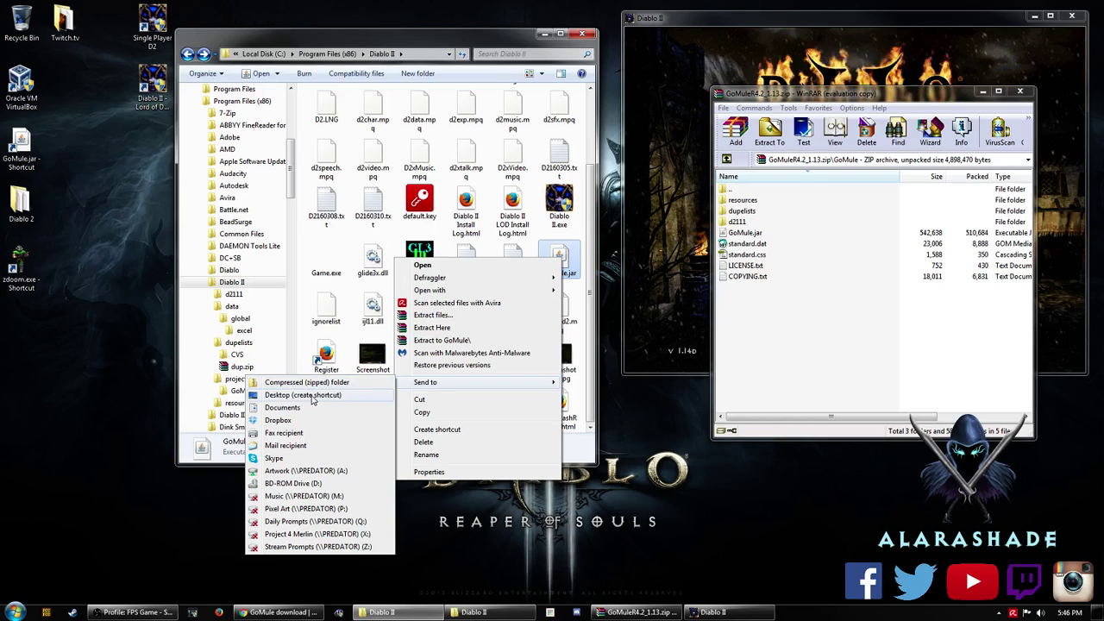
click(30, 163)
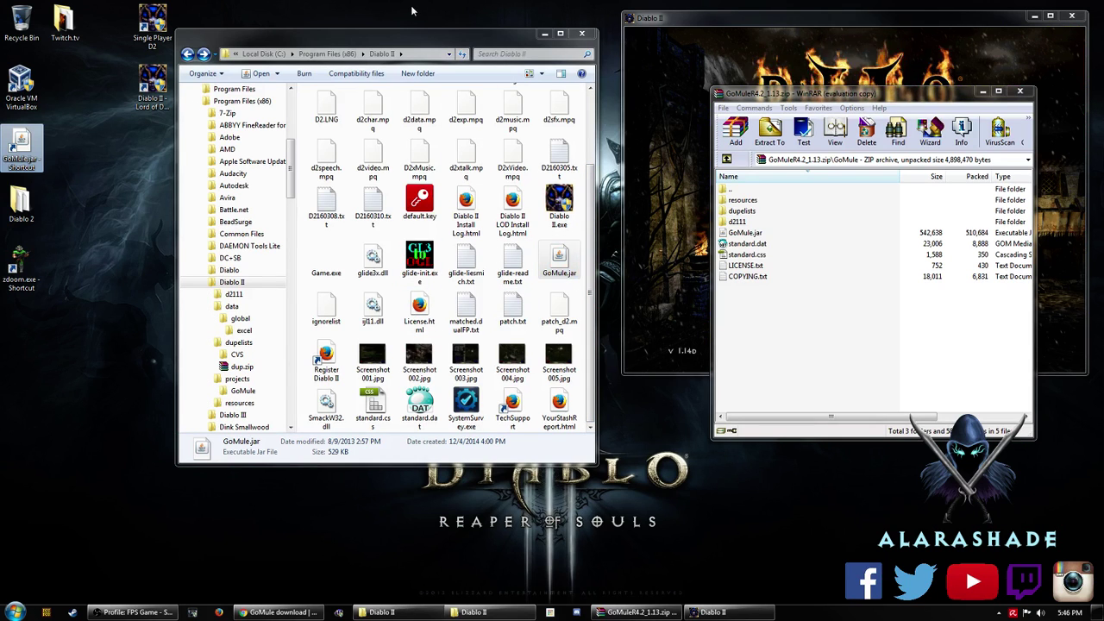
- Shrink the folder window and open the security settings in the Diablo II folder's properties
drag(426, 25, 427, 120)
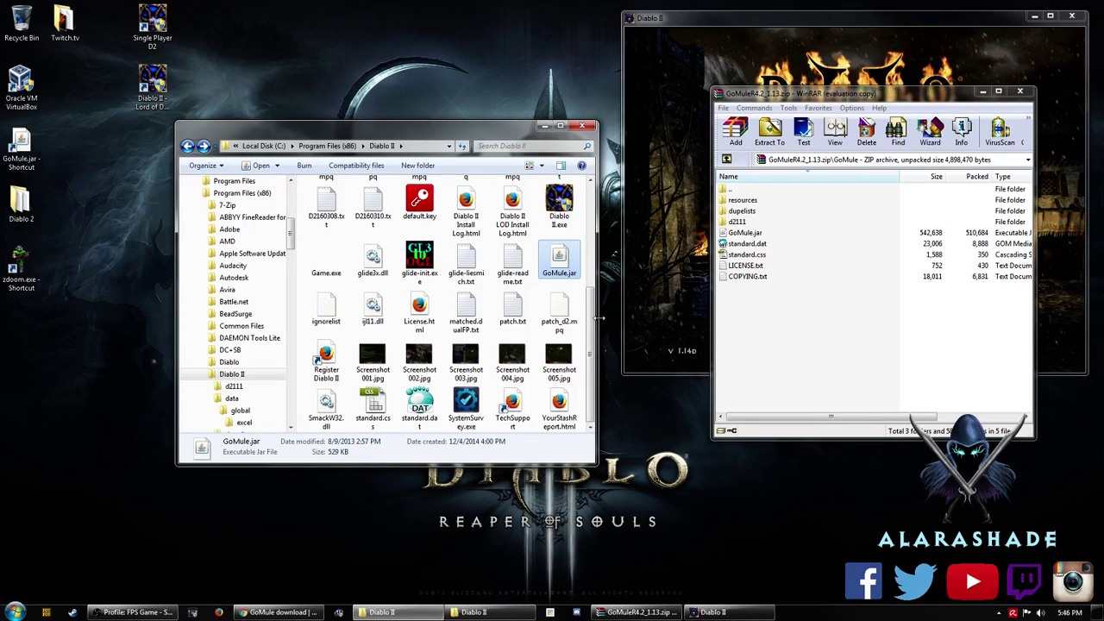
scroll(590, 325, down, 1)
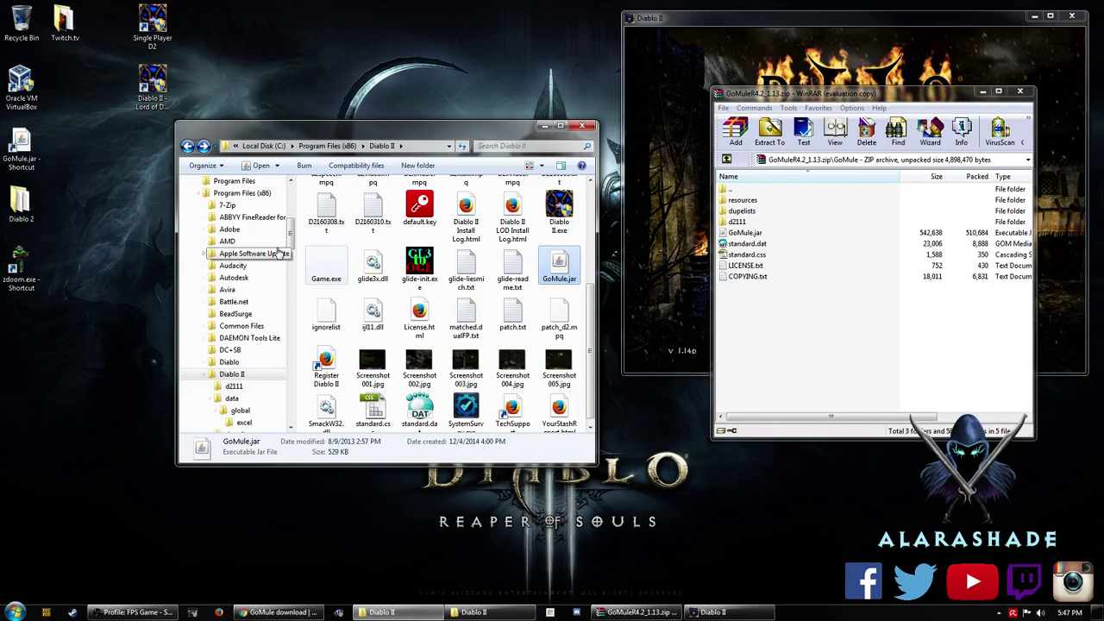
scroll(293, 240, up, 2)
scroll(293, 233, down, 4)
scroll(295, 238, up, 3)
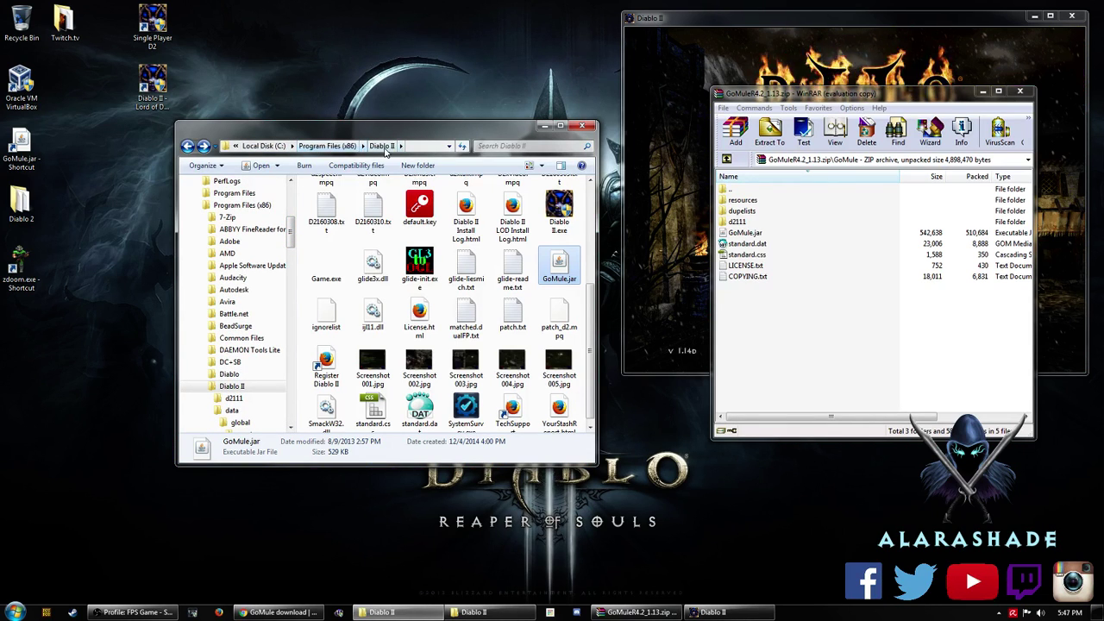
right_click(231, 395)
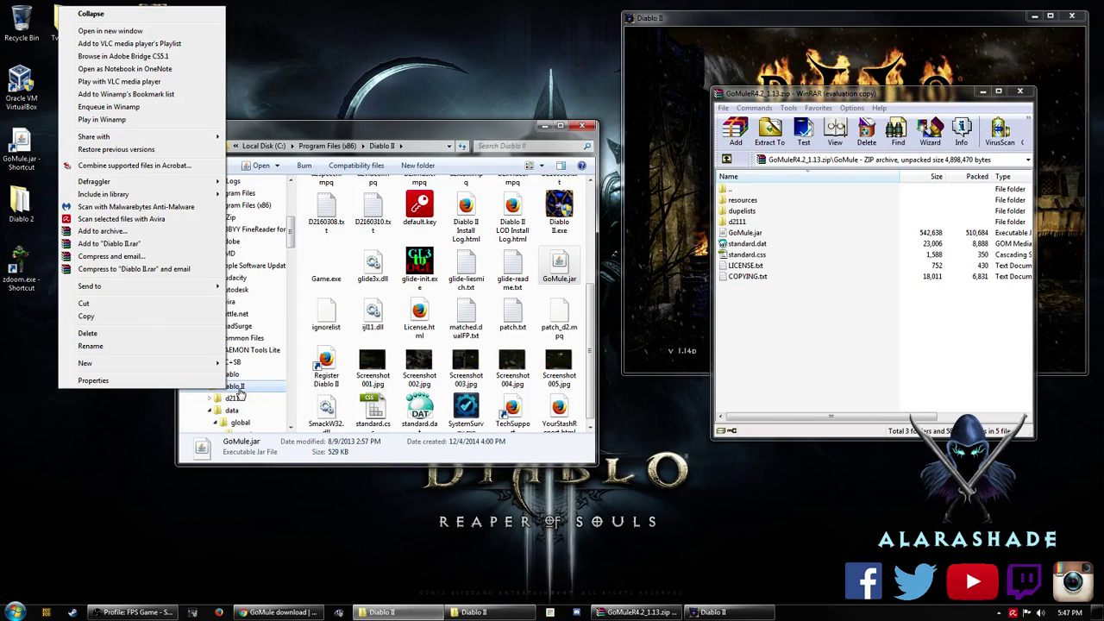
click(112, 380)
drag(197, 342, 304, 310)
click(301, 318)
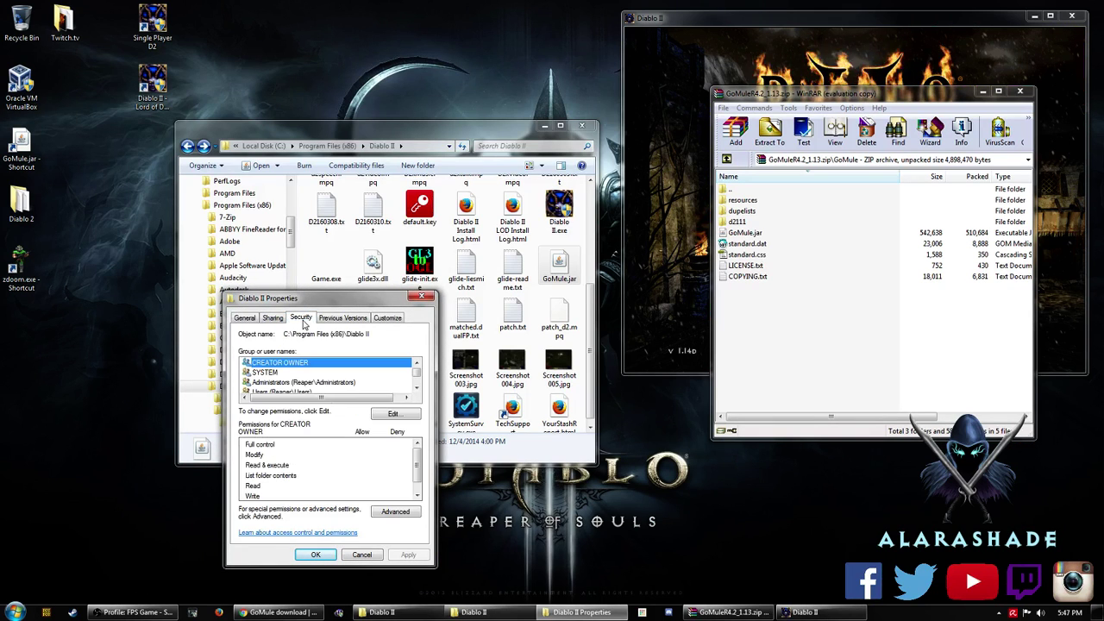
- Open the Diablo II folder's permissions for editing and inspect the entries for Administrators and Users
click(393, 415)
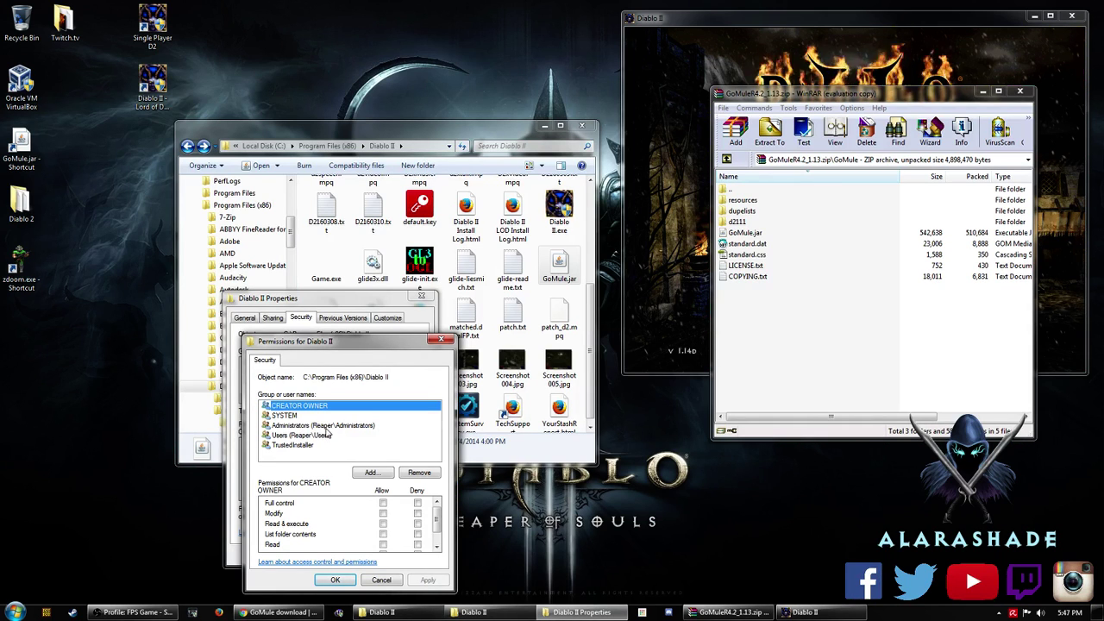
click(329, 426)
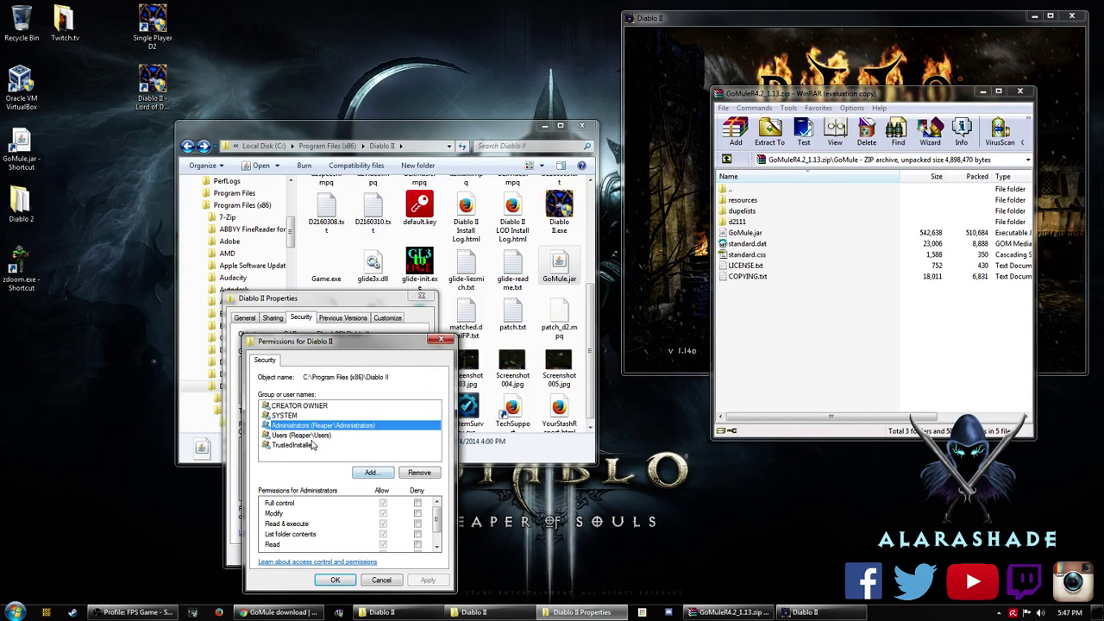
click(312, 435)
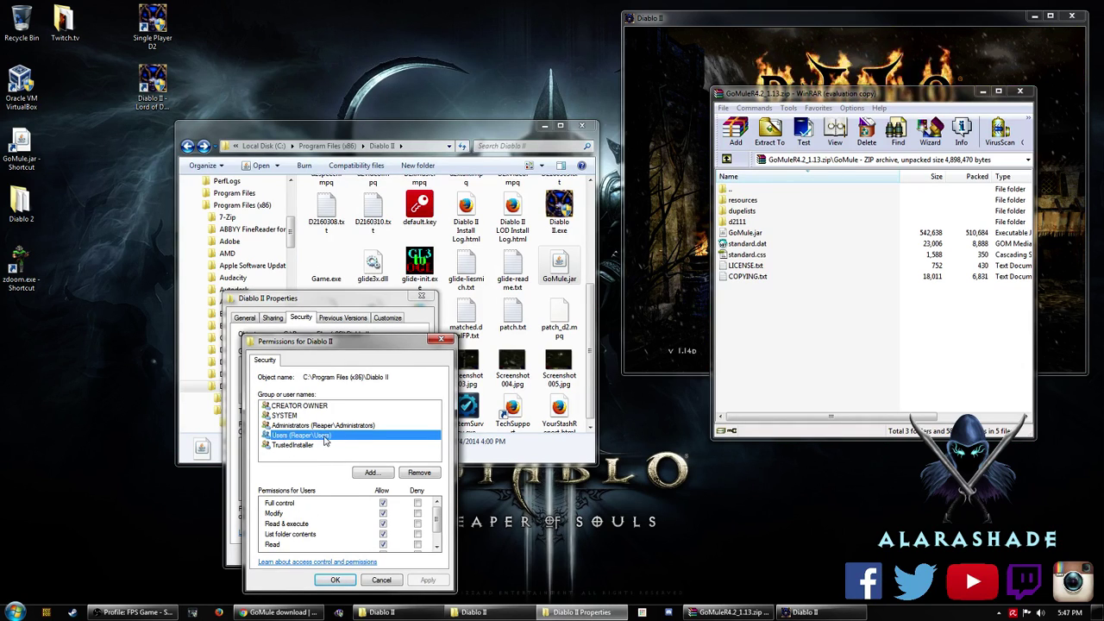
- Review the permissions allowed for Users on the Diablo II folder and accept both the permissions and properties dialogs
click(301, 513)
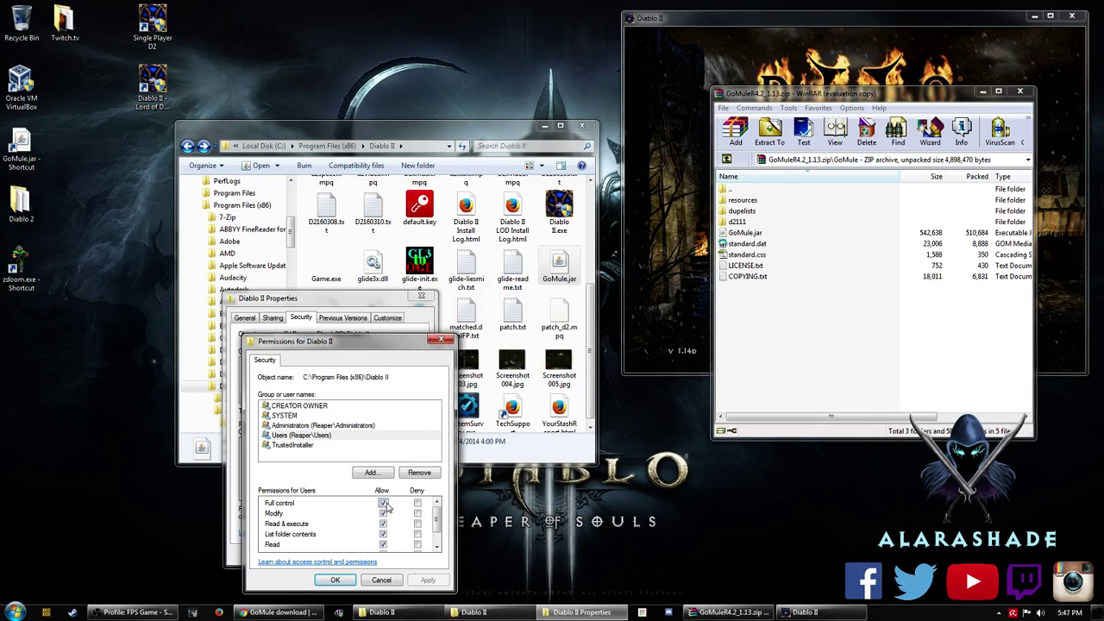
scroll(442, 543, down, 1)
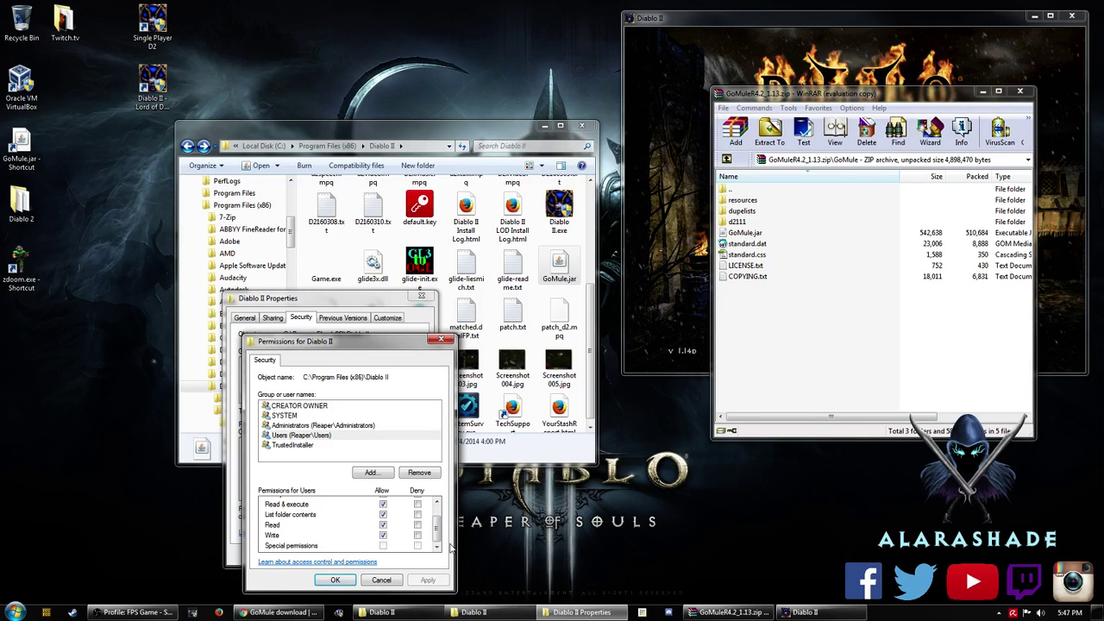
scroll(384, 550, up, 2)
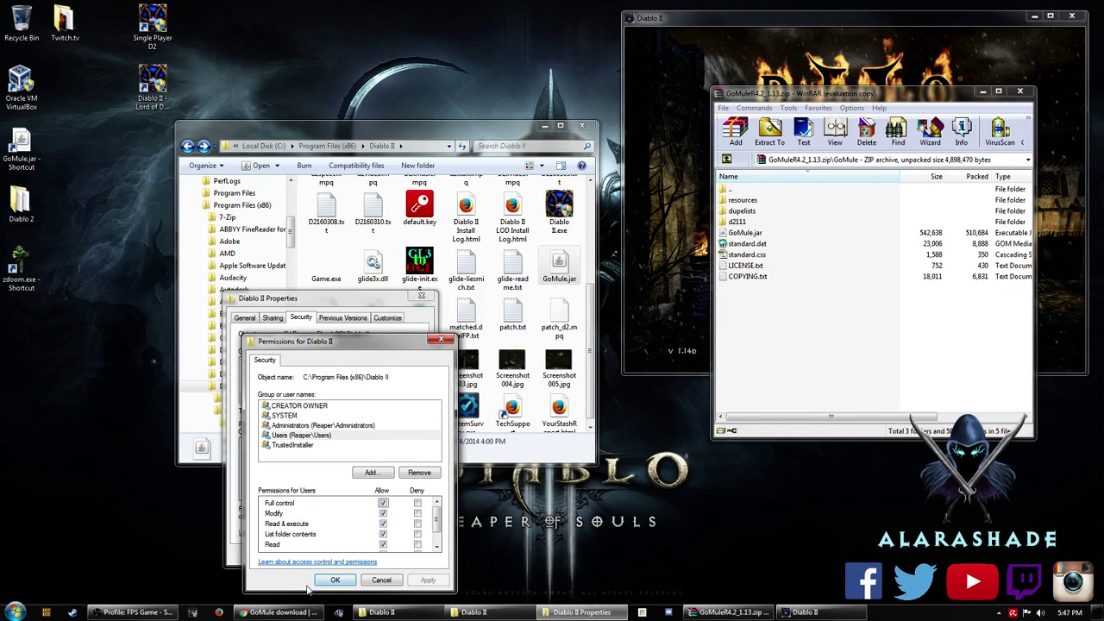
click(336, 580)
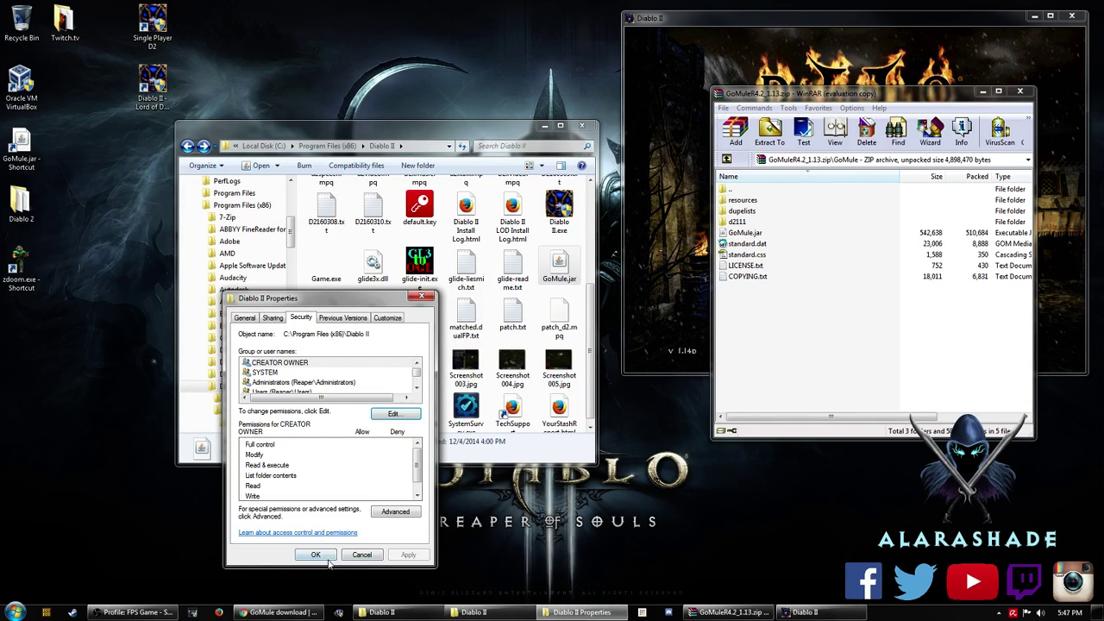
click(328, 558)
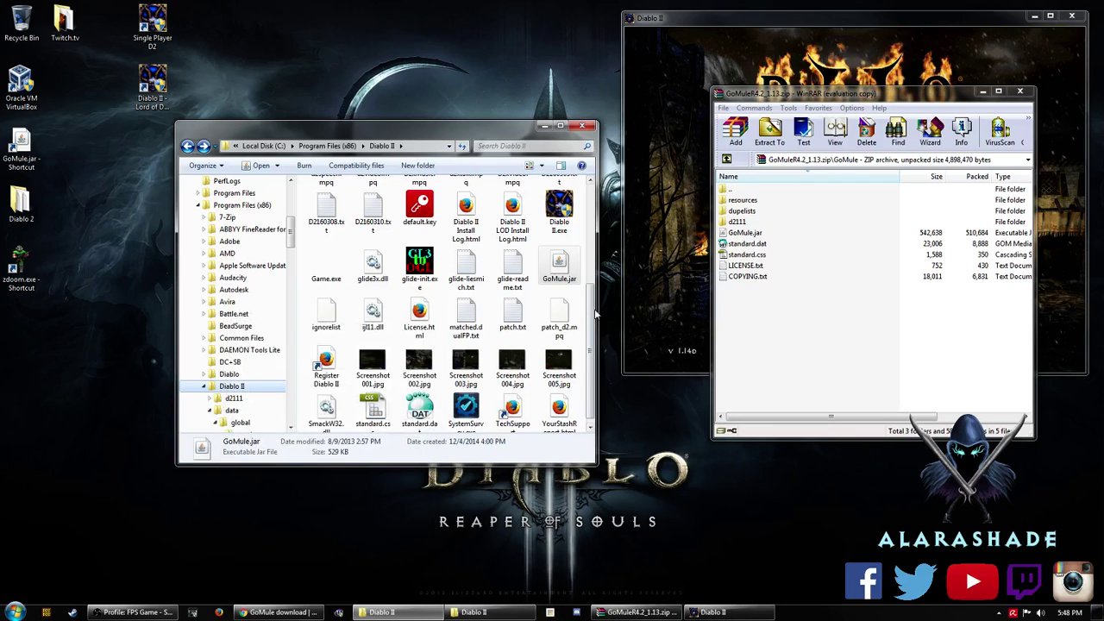
- Close the GoMule zip archive and launch GoMule from its desktop shortcut, restoring its window to a smaller size
scroll(597, 227, up, 4)
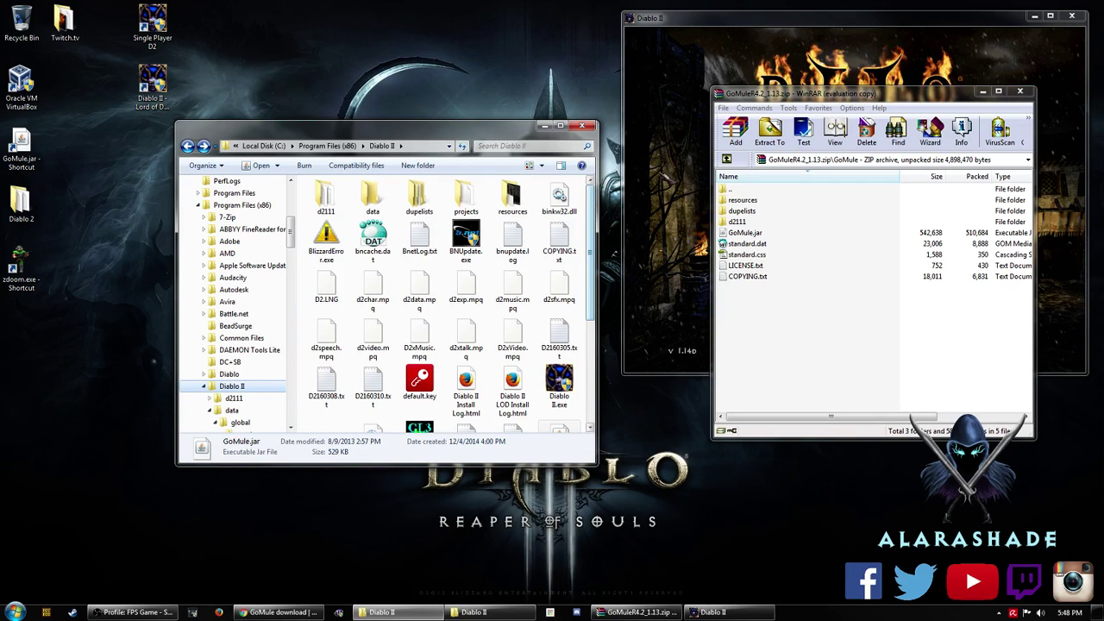
click(1020, 91)
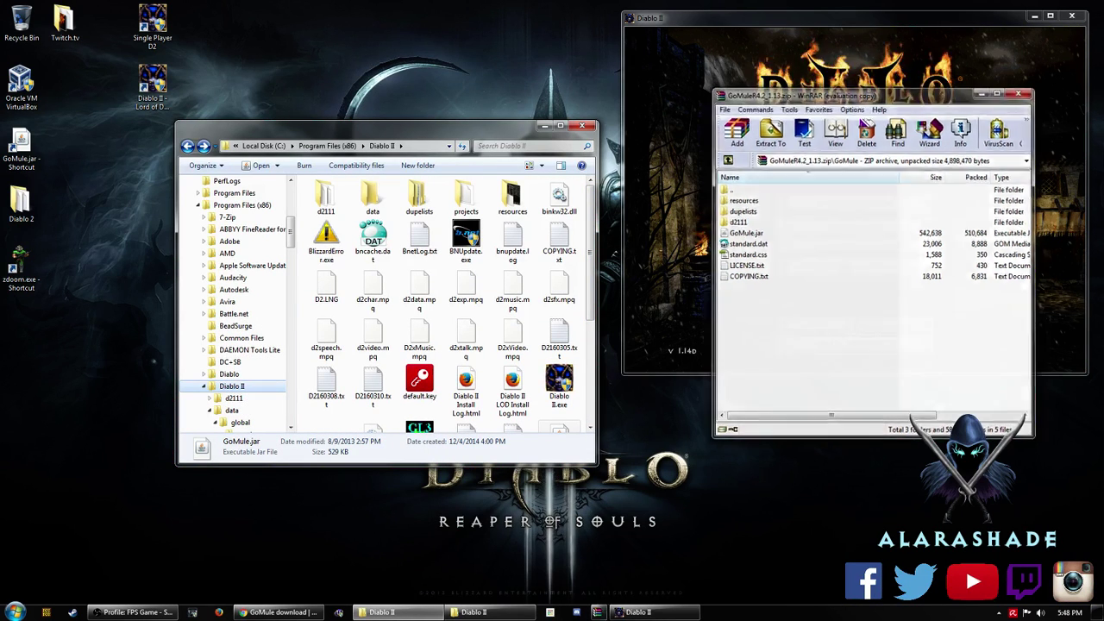
click(706, 364)
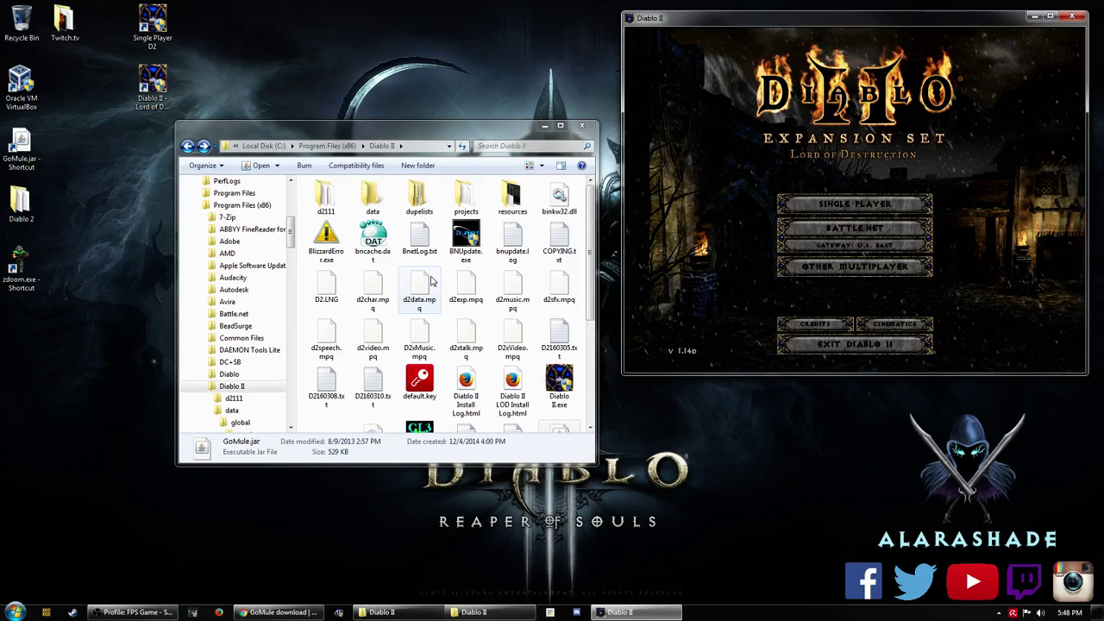
click(26, 155)
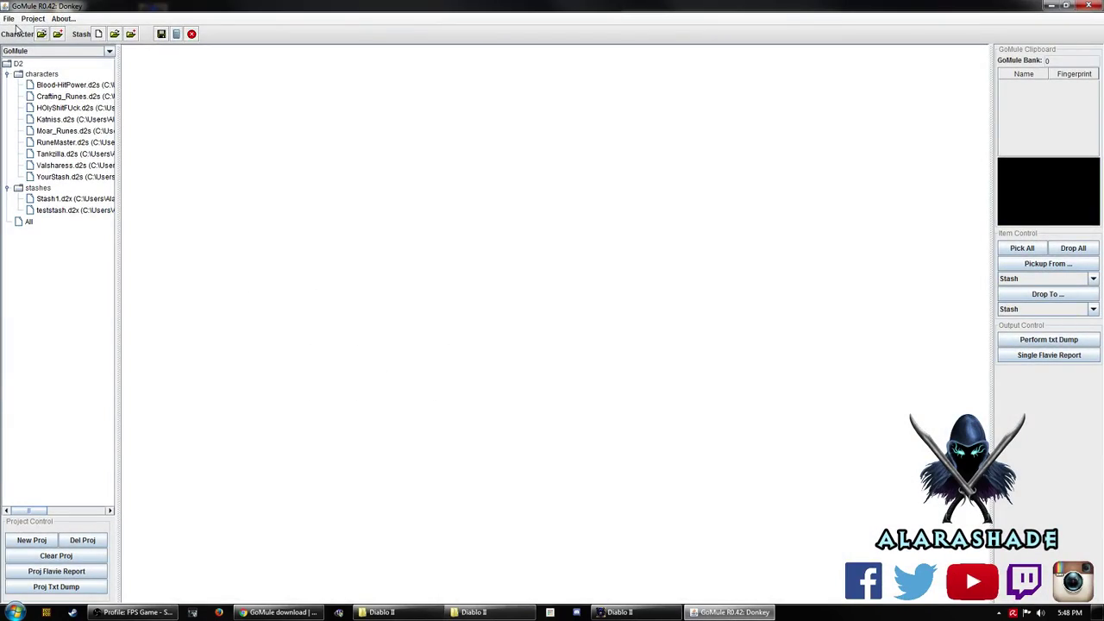
drag(307, 5, 397, 87)
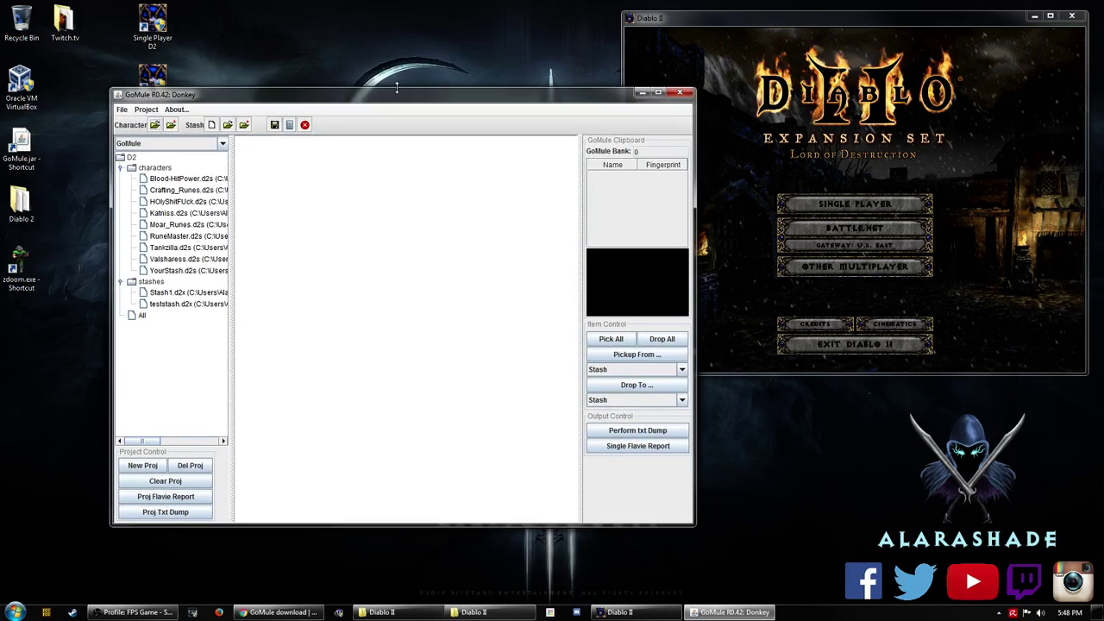
- Open the character file chooser and inspect the folder path leading to the Diablo II saved games
click(155, 124)
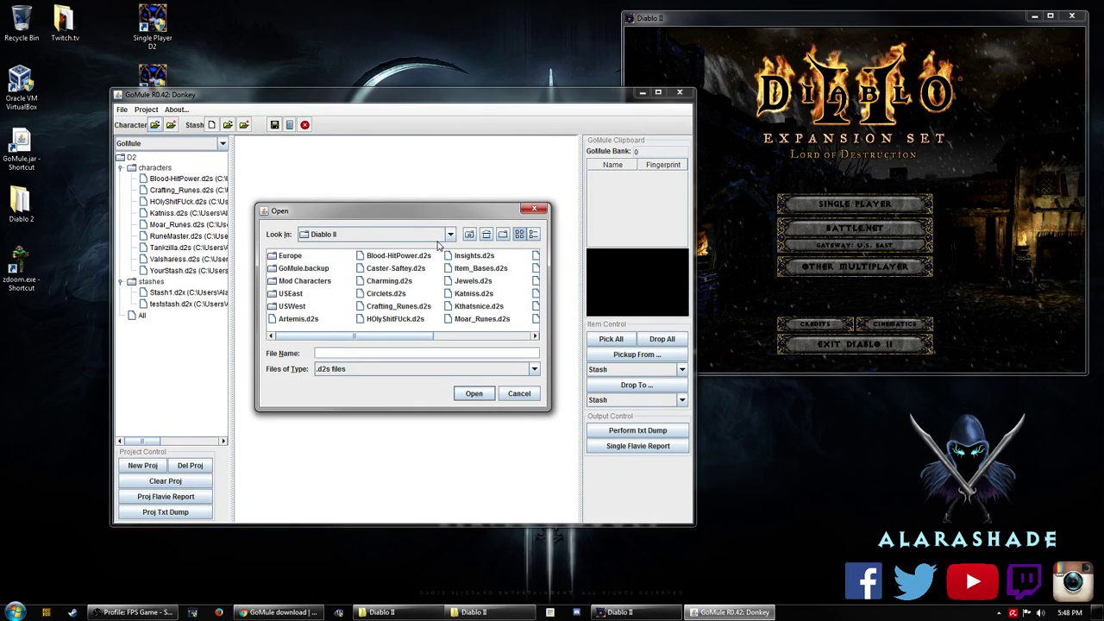
click(449, 236)
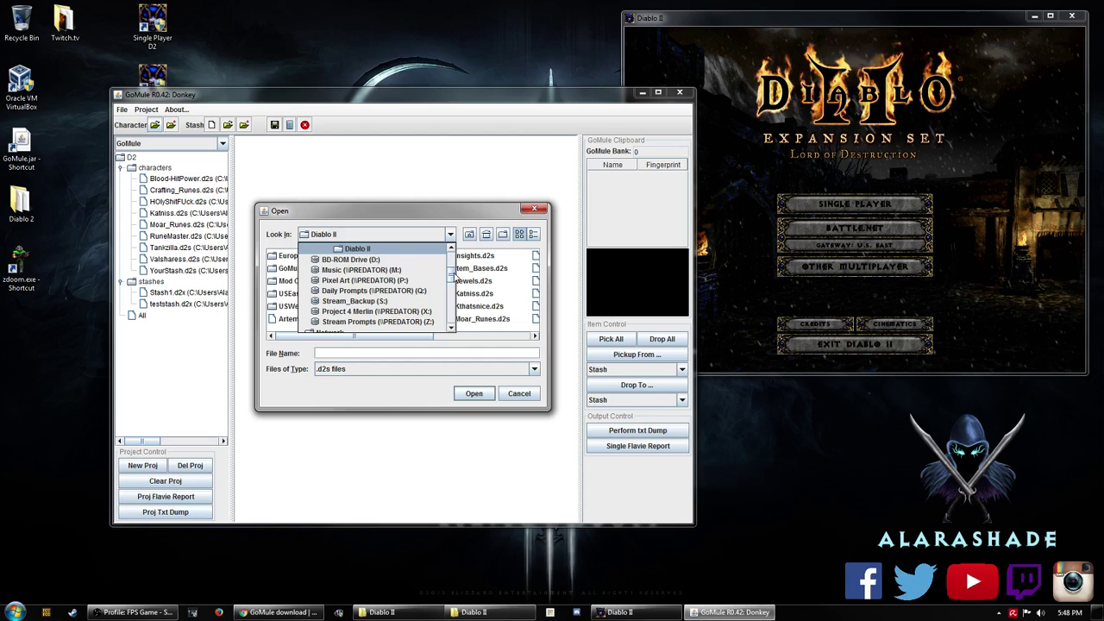
scroll(453, 276, up, 2)
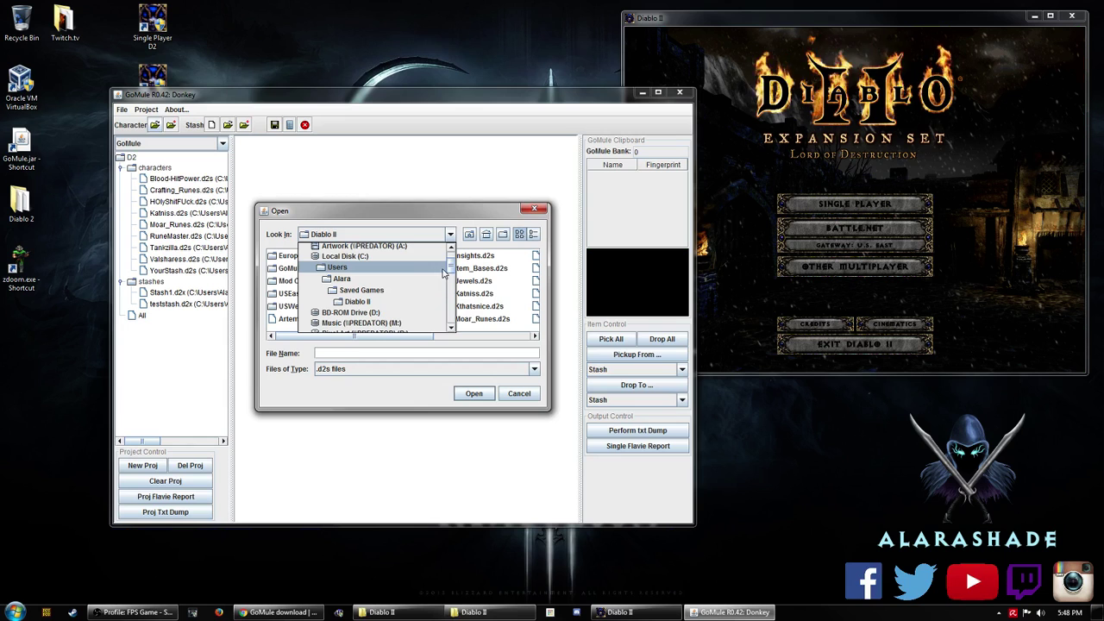
scroll(450, 270, up, 1)
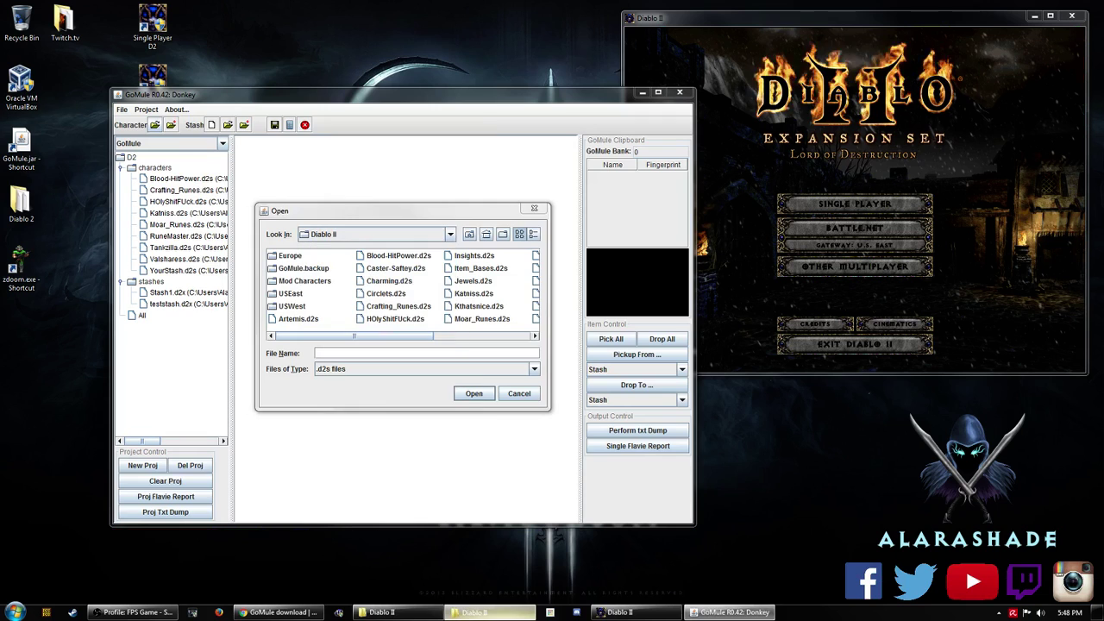
- Close the Program Files Diablo II folder window and place the Saved Games Diablo II folder window beside the chooser
click(384, 612)
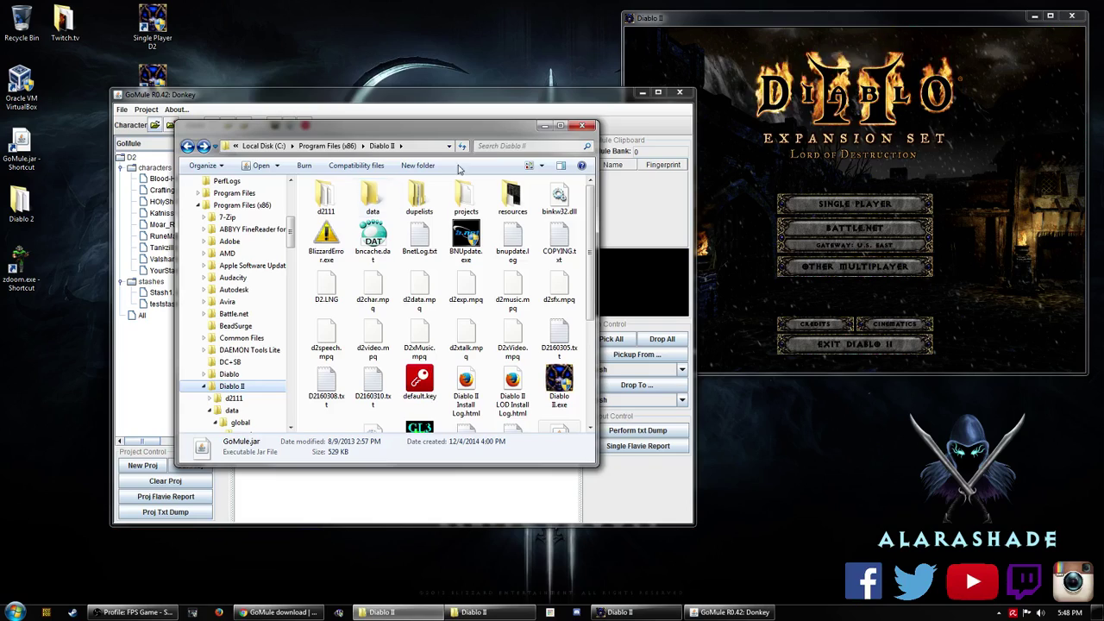
click(581, 125)
click(382, 612)
drag(506, 193, 624, 238)
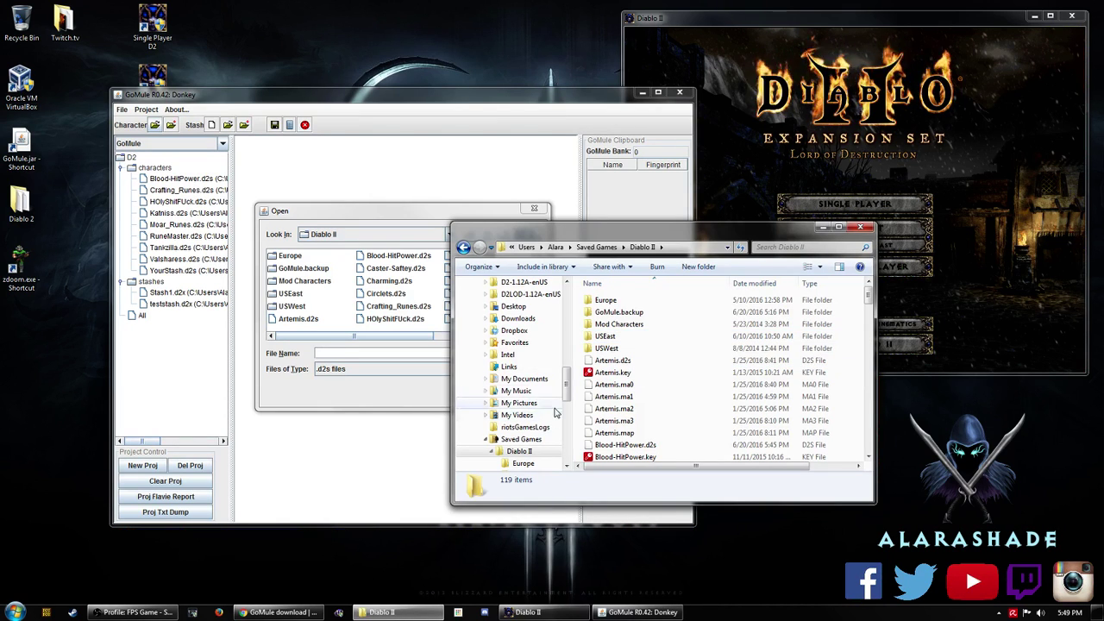
- Show the root of Local Disk (C:) with its Users folder and minimize the folder window
drag(569, 393, 570, 318)
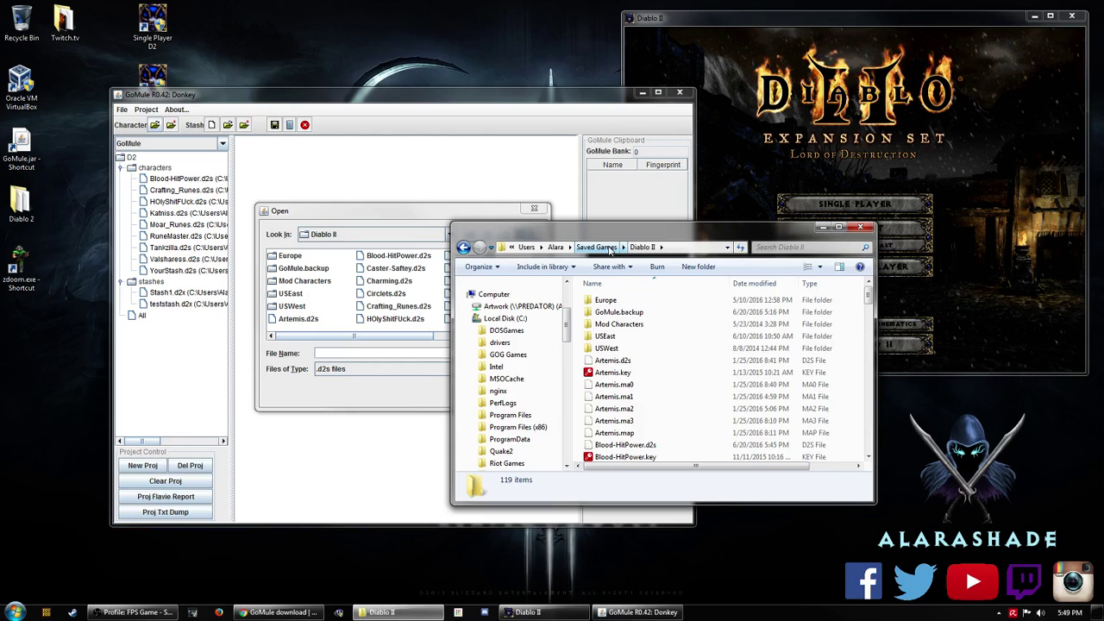
click(522, 319)
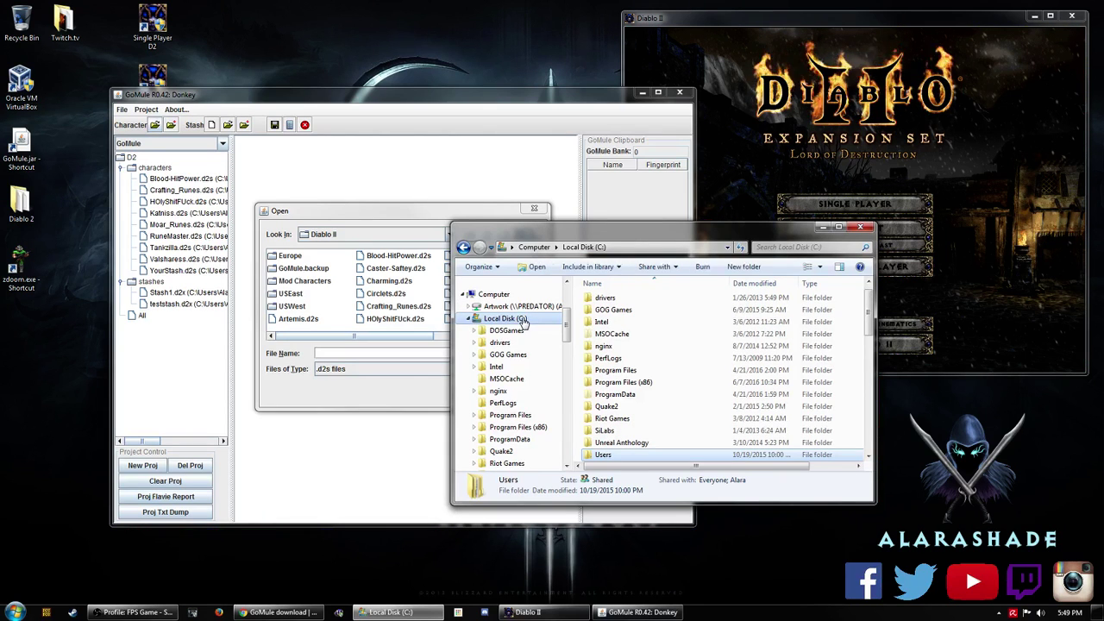
click(467, 320)
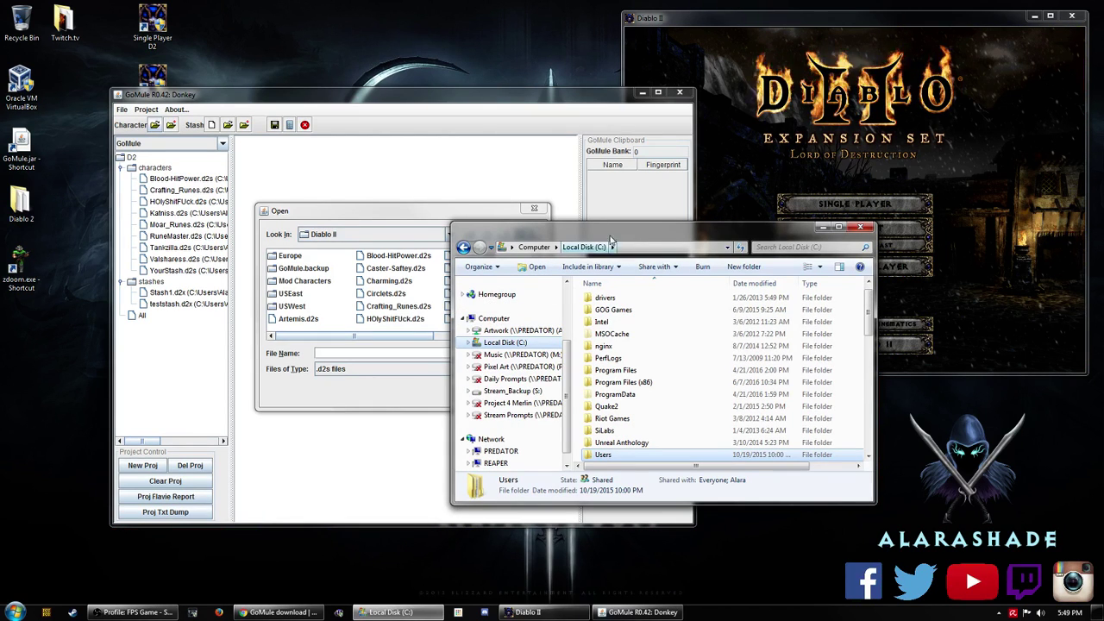
click(822, 227)
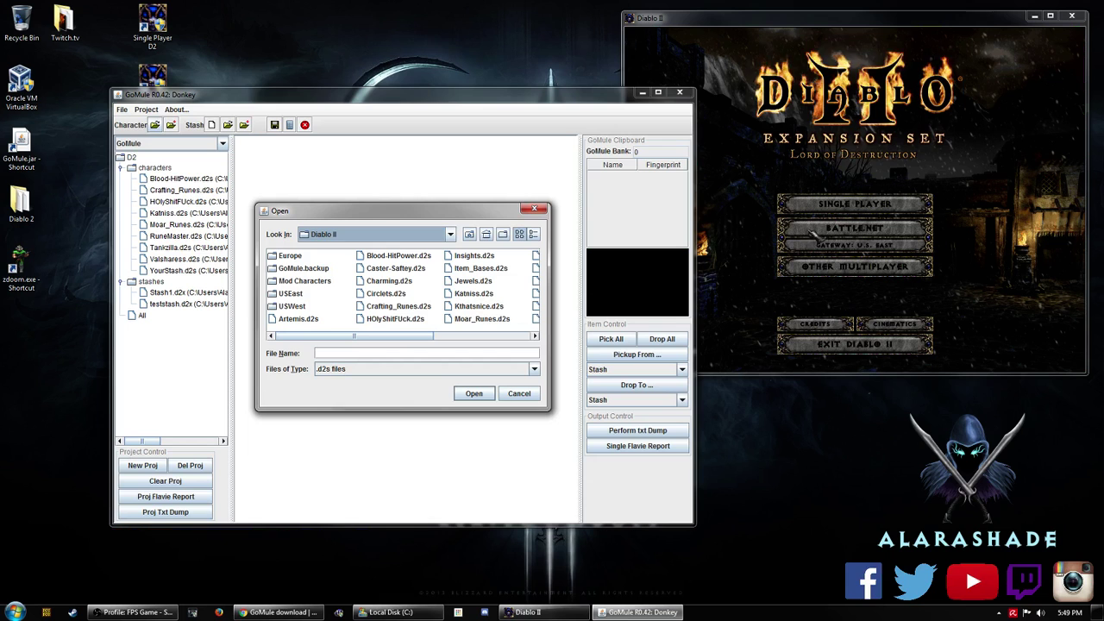
- Reopen the character file chooser on the Saved Games Diablo II folder and open Thor.d2s
click(518, 393)
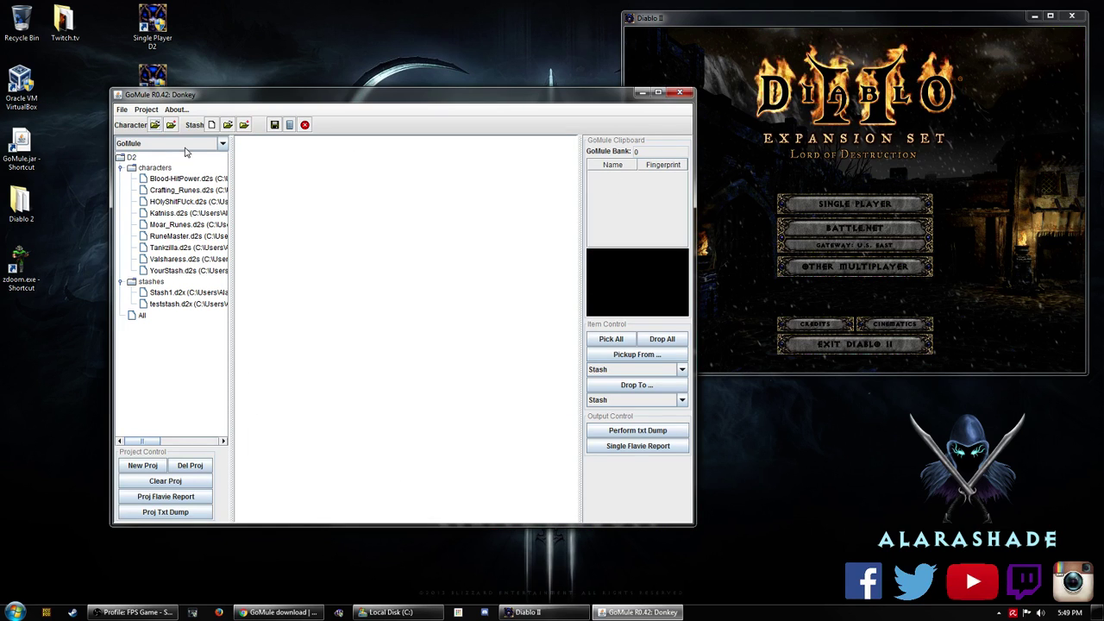
click(154, 124)
click(449, 234)
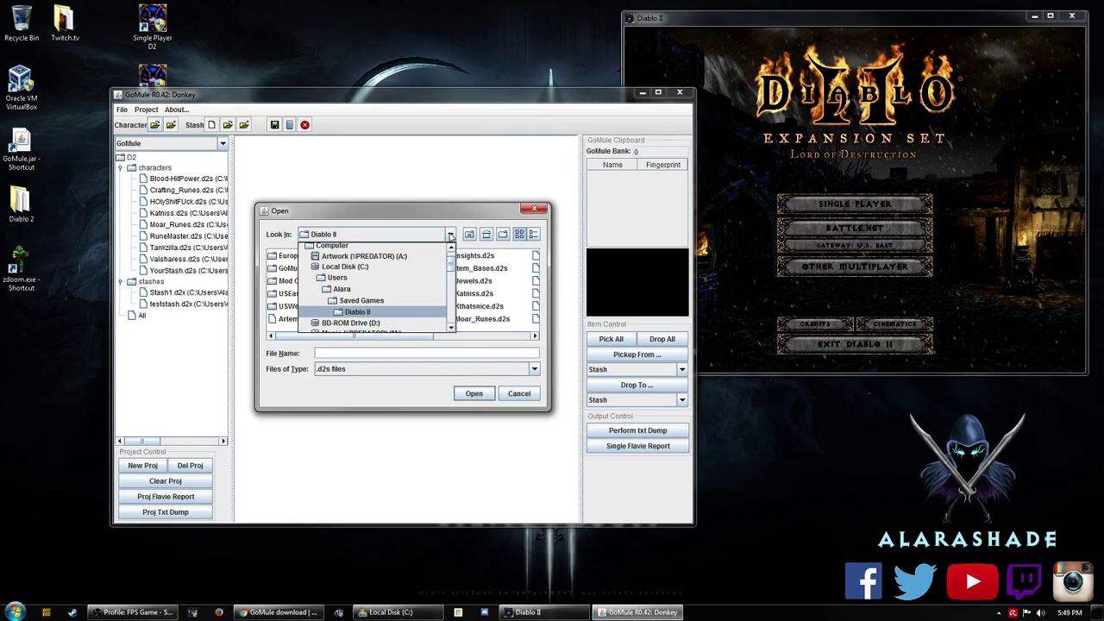
click(391, 313)
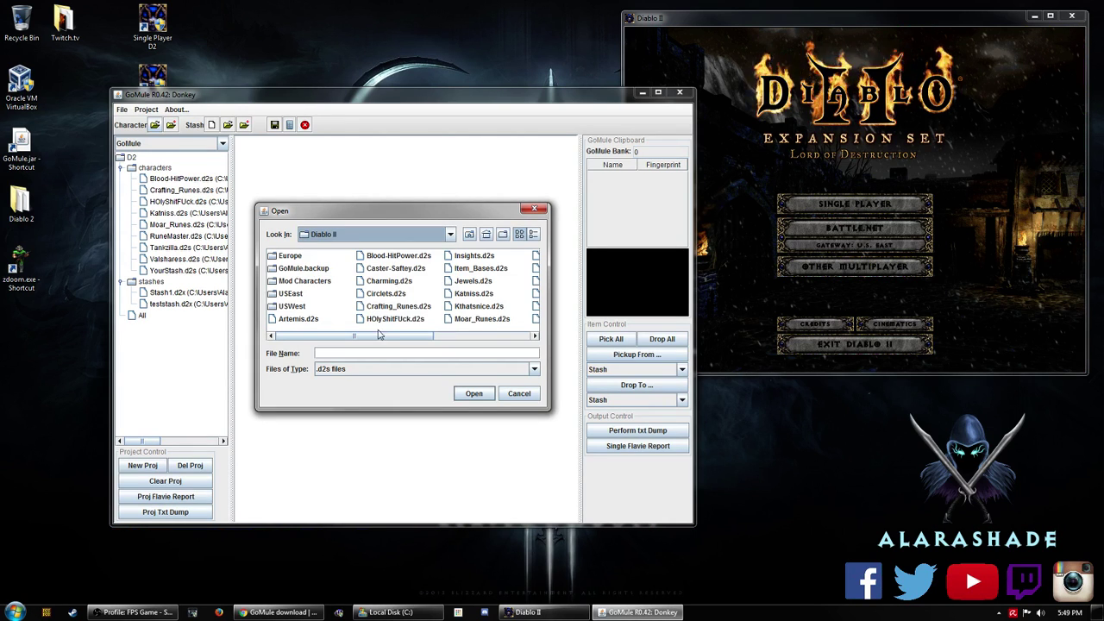
drag(378, 337, 480, 333)
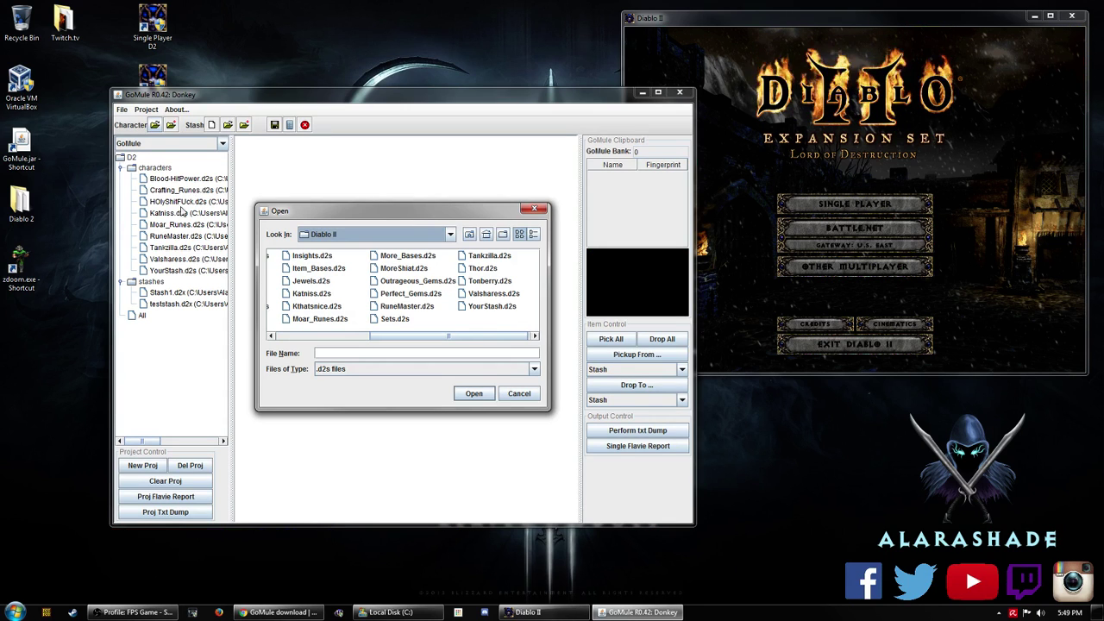
double_click(483, 273)
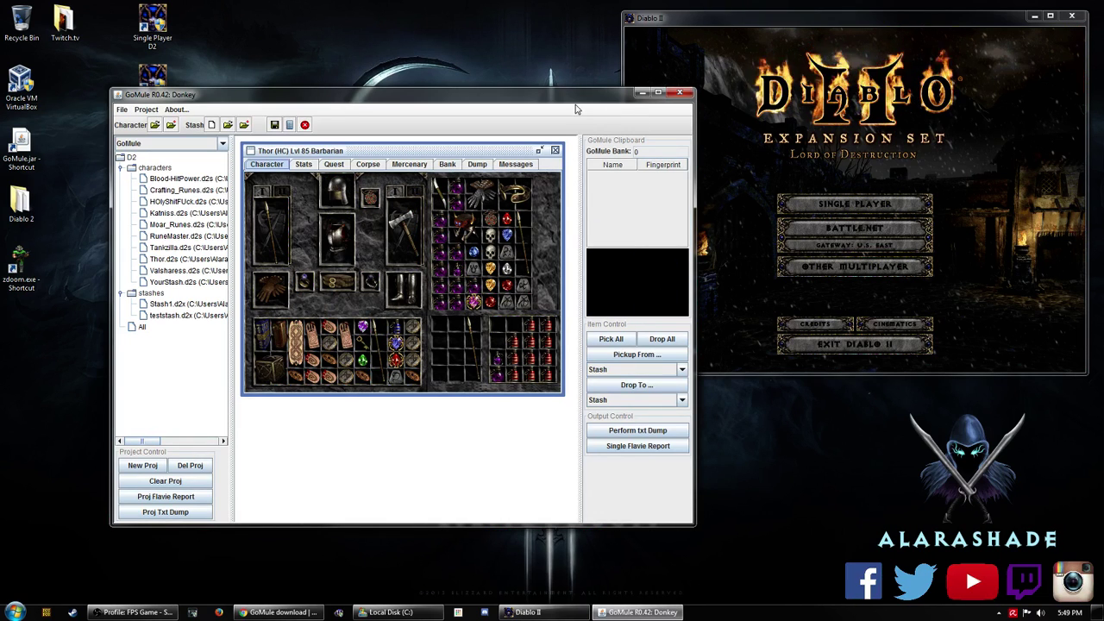
- Maximize GoMule, glance at the Diablo II game window, and open the YourStash.d2s character from the project list
click(658, 93)
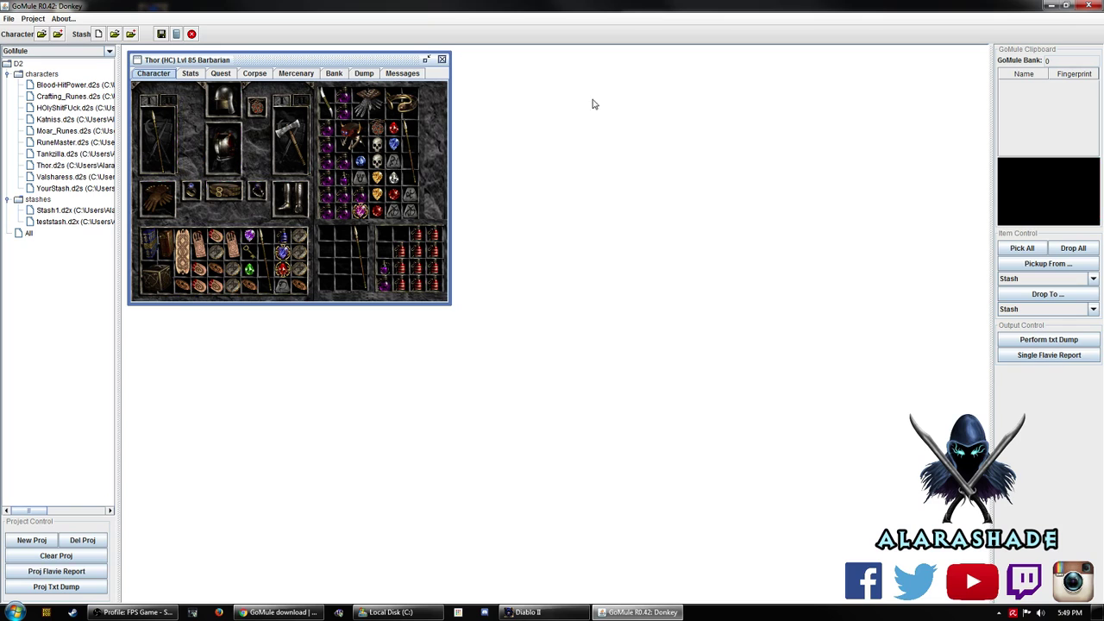
click(555, 614)
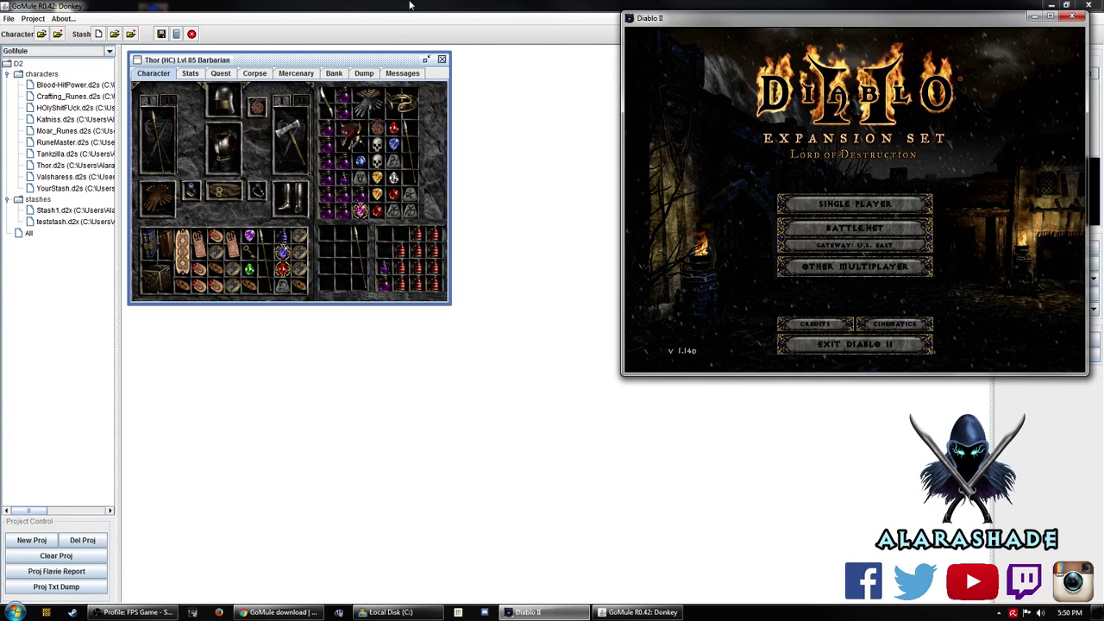
click(445, 5)
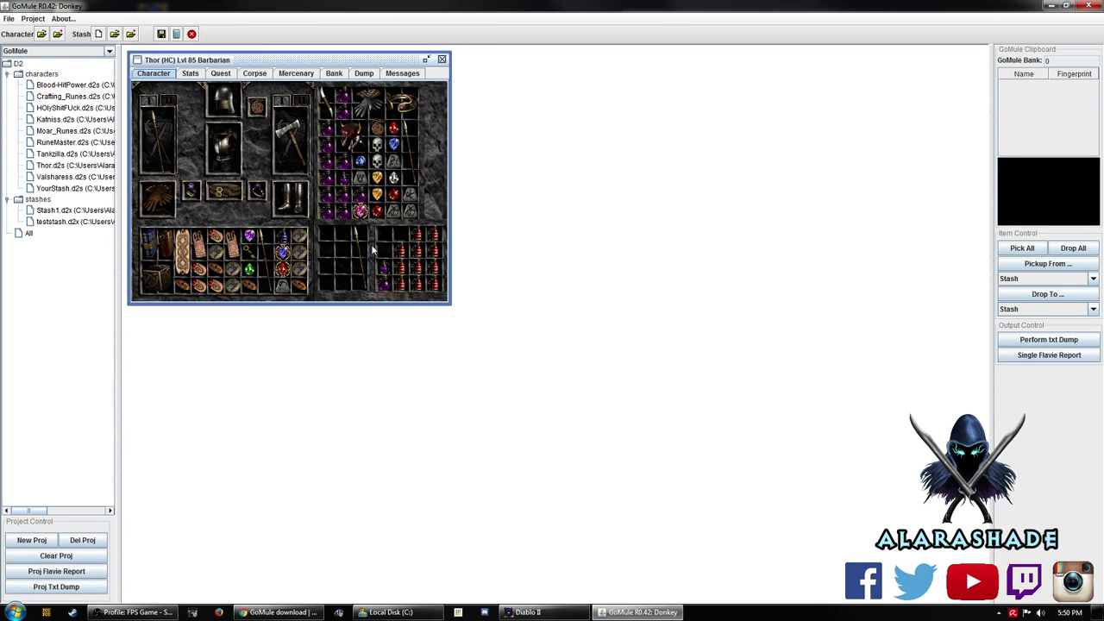
click(60, 189)
double_click(60, 189)
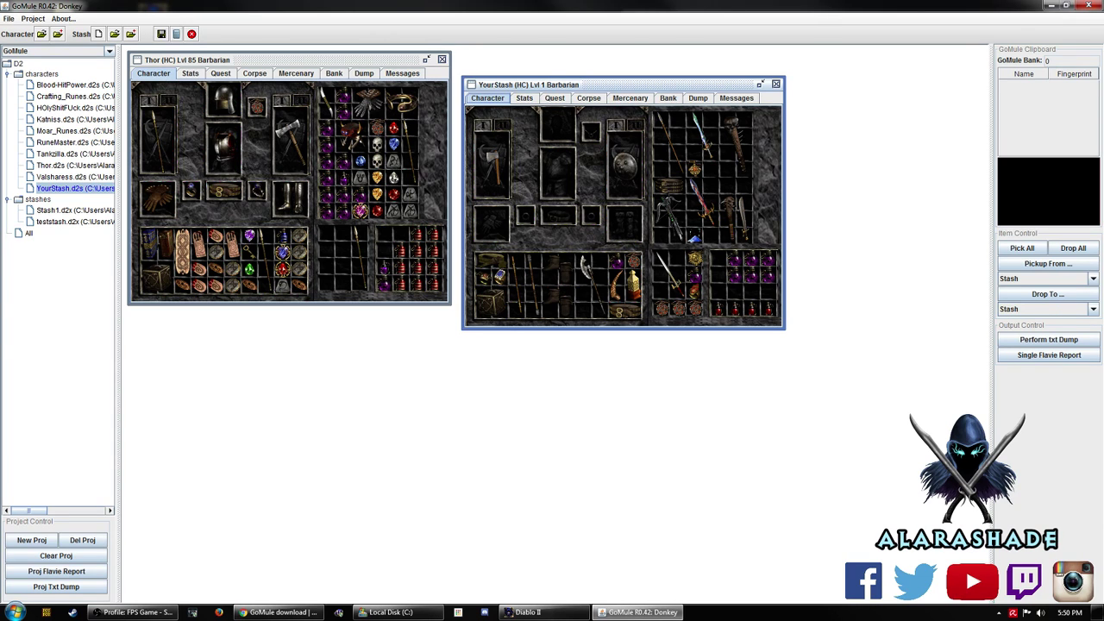
- Show the Open Character file chooser for adding more characters to the project, and cancel it
click(35, 75)
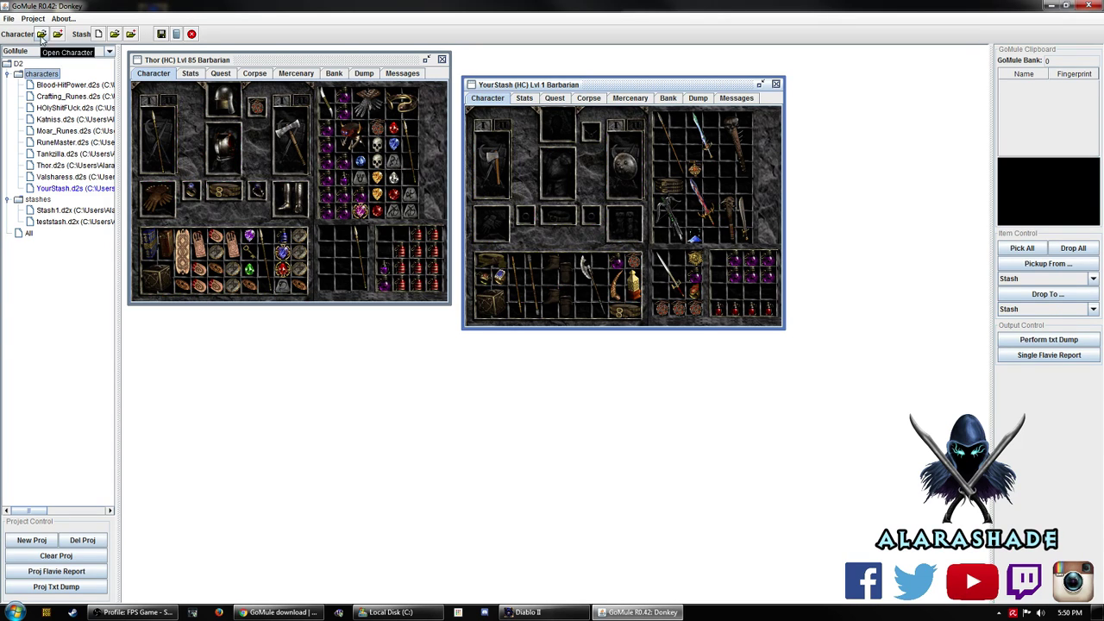
click(42, 34)
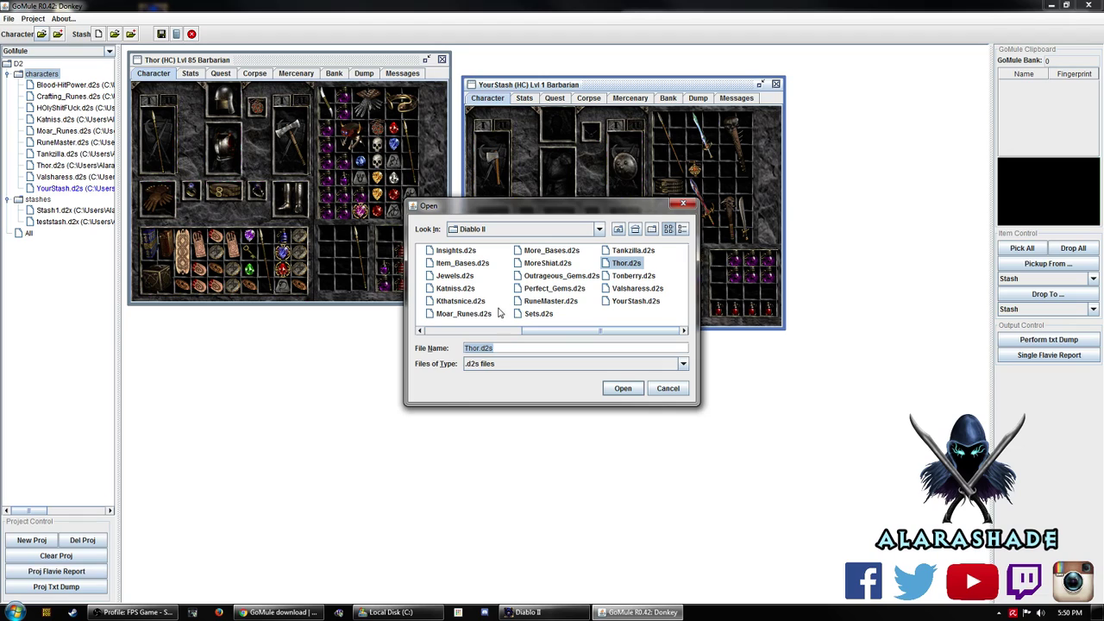
click(668, 388)
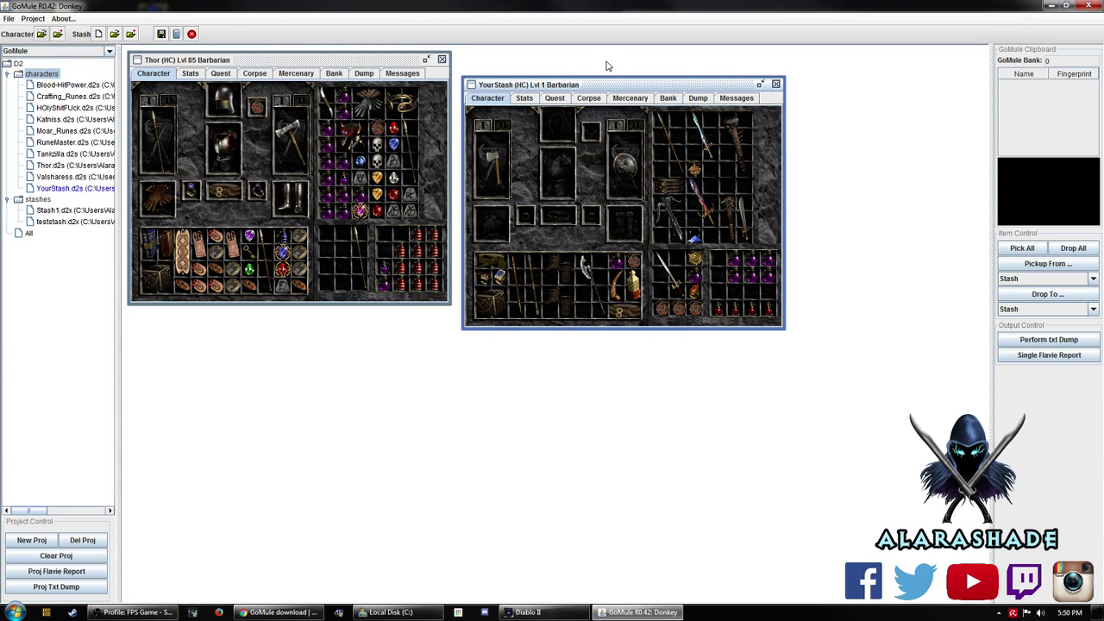
- Line up the YourStash character window beside Thor's and open the teststash.d2x stash
drag(566, 86, 571, 64)
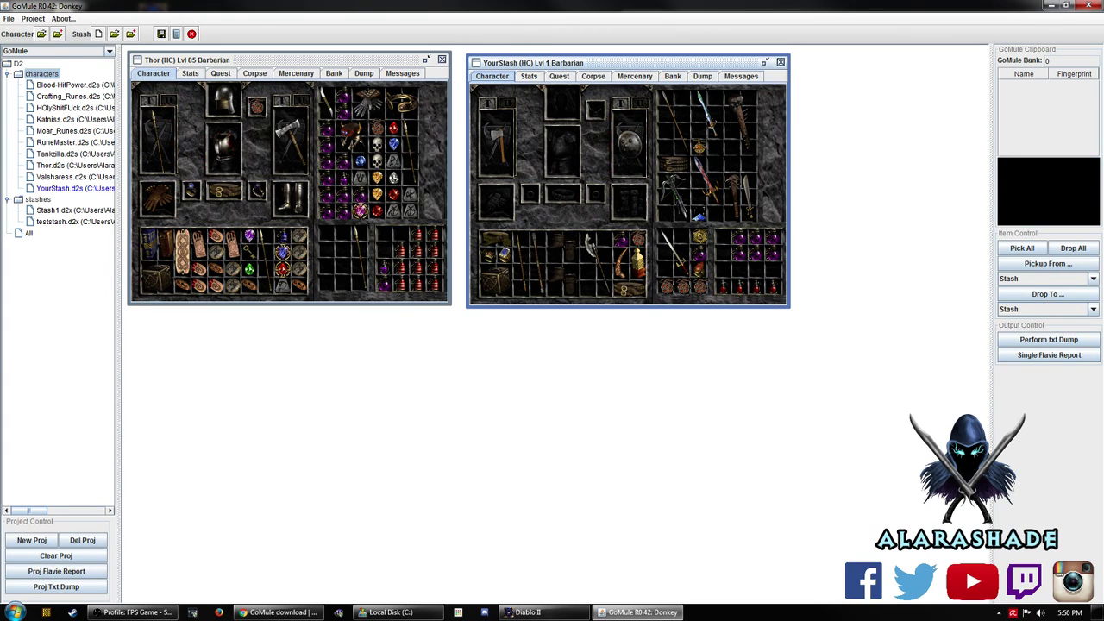
click(46, 223)
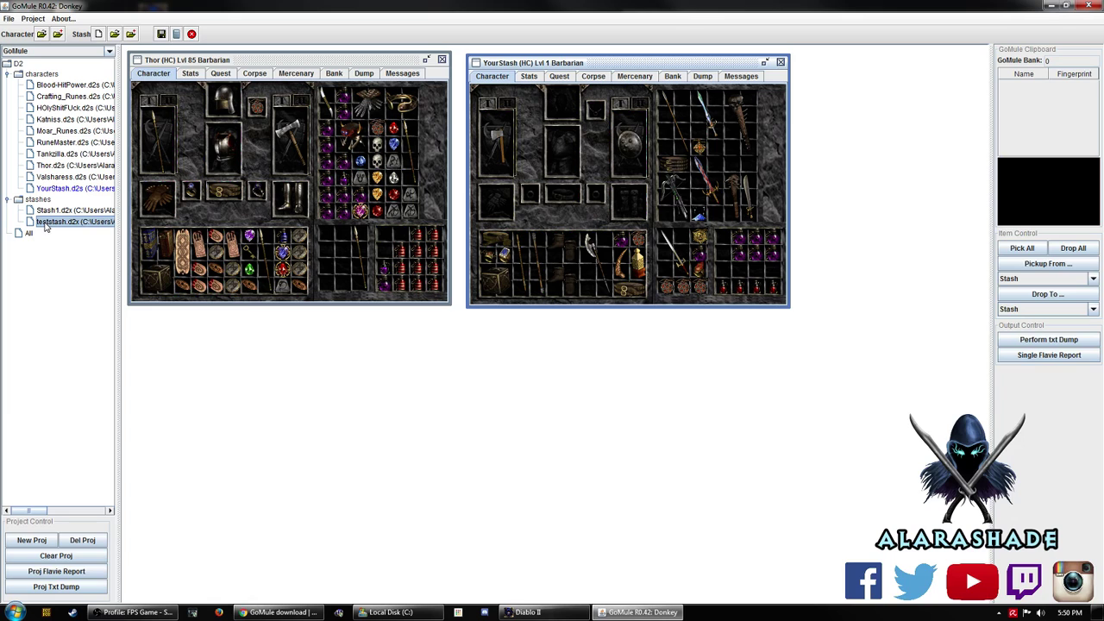
double_click(47, 226)
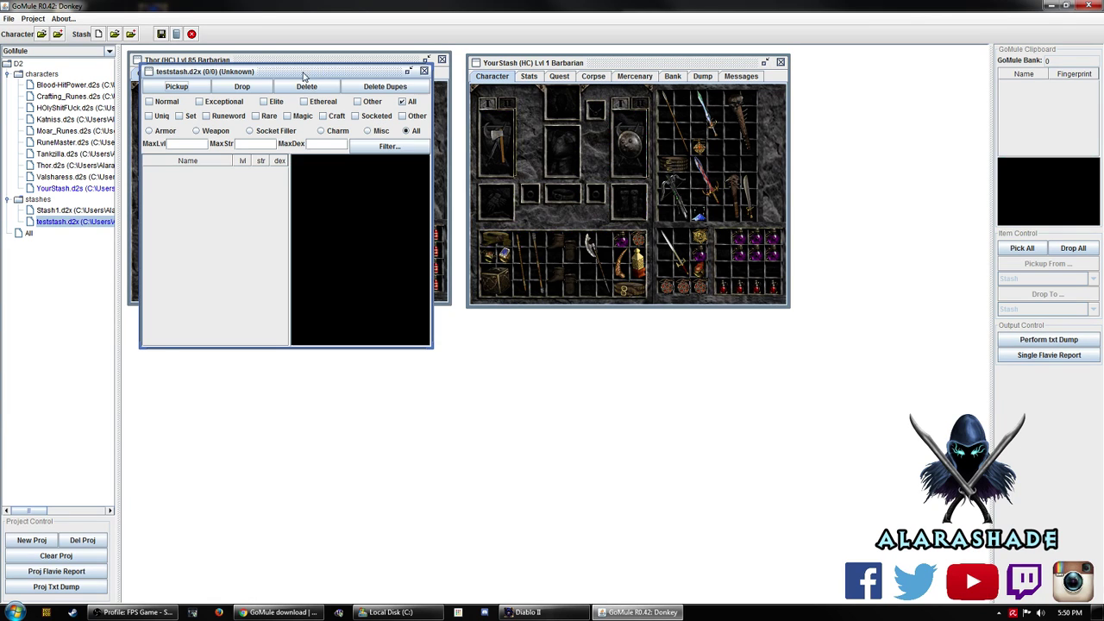
- Move the teststash.d2x window below the characters, and pick up both Infernostride boots and The Meat Scraper from YourStash's inventory
drag(304, 67, 504, 277)
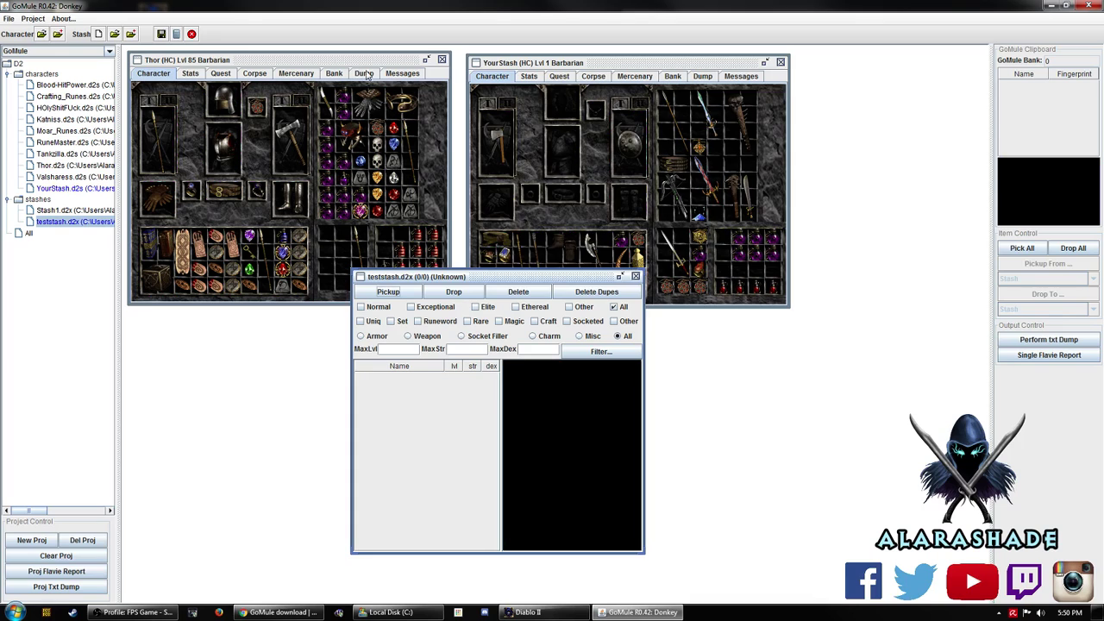
click(559, 76)
click(495, 77)
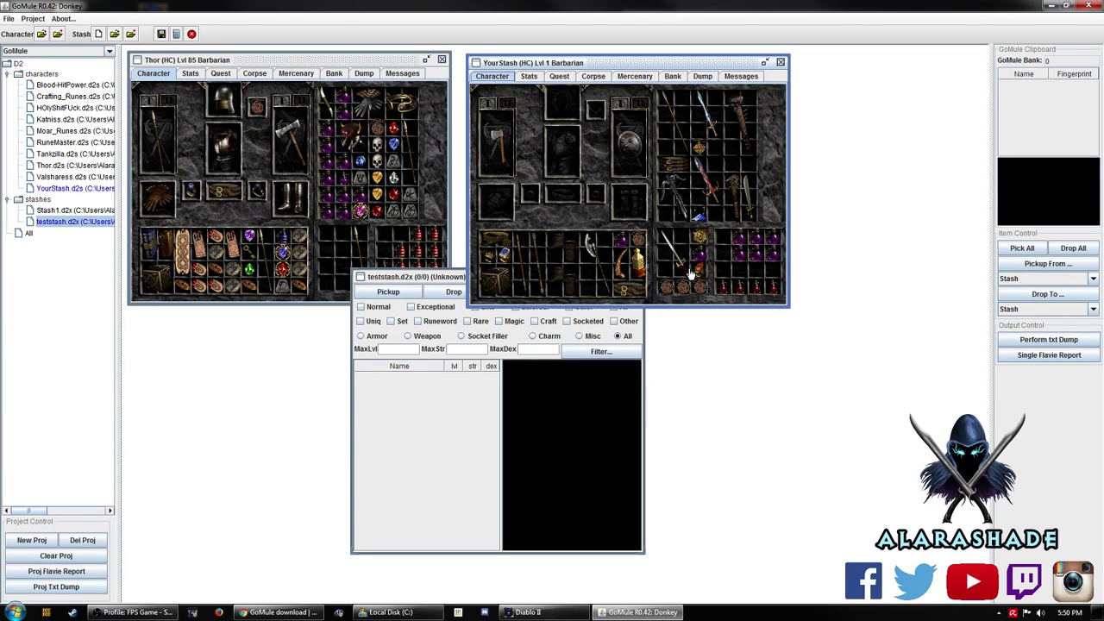
double_click(569, 253)
double_click(563, 278)
double_click(591, 250)
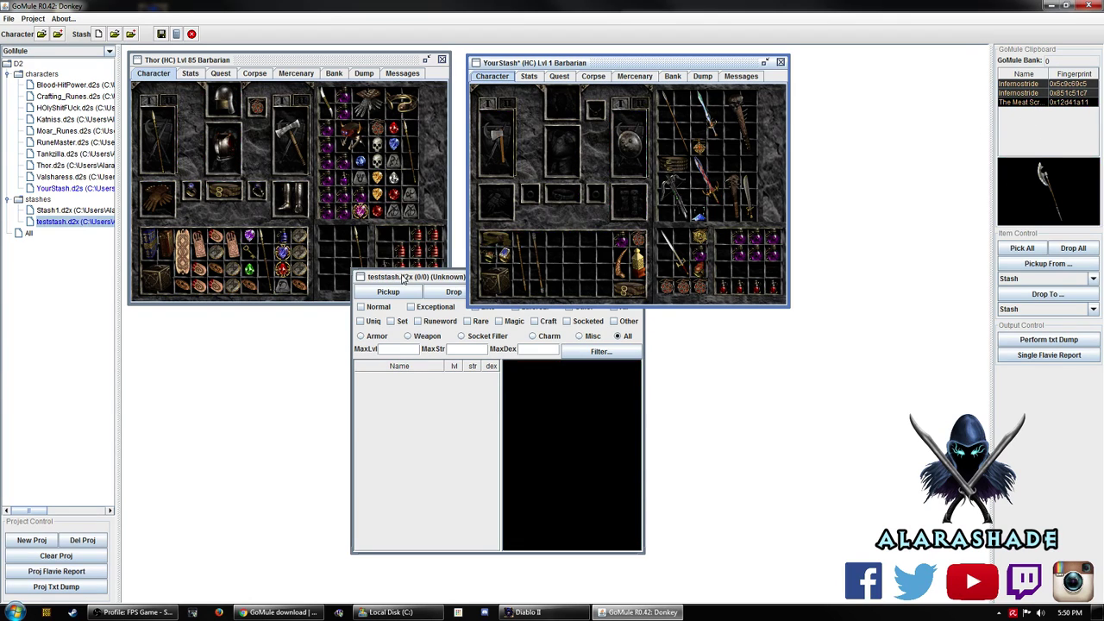
- Drop all clipboard items into the teststash.d2x stash, view The Meat Scraper's details, and save all changes
click(401, 281)
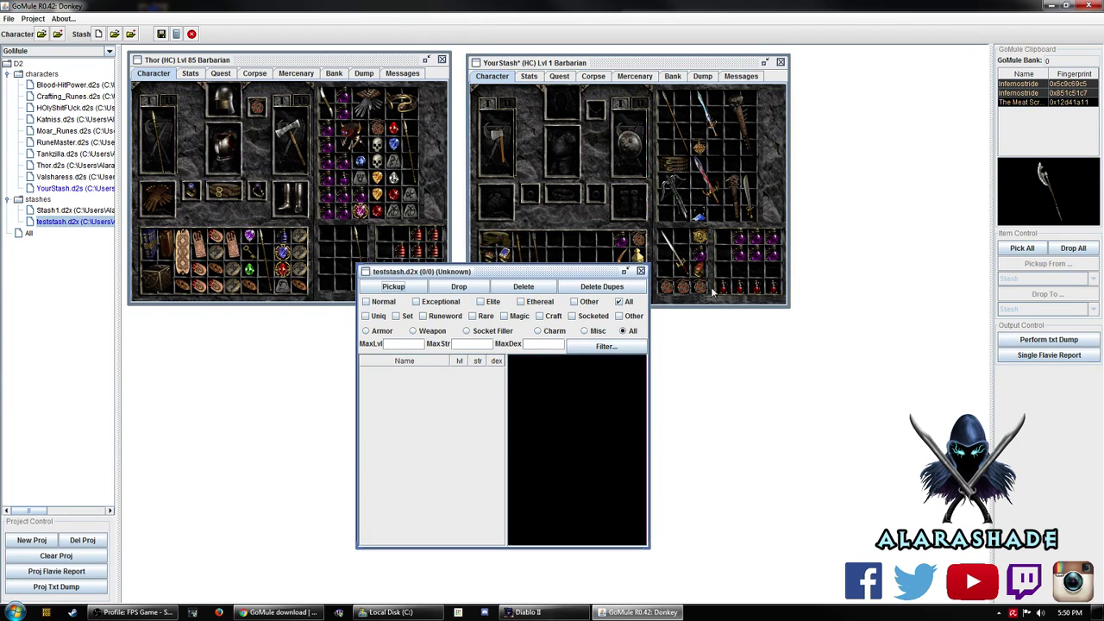
click(1073, 248)
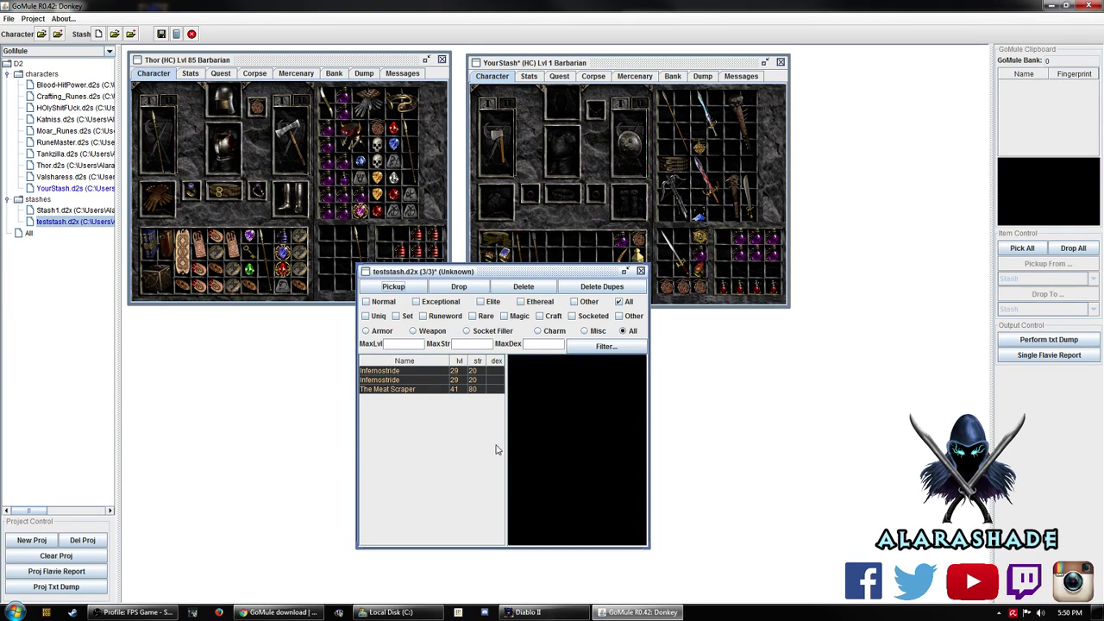
click(402, 380)
click(396, 390)
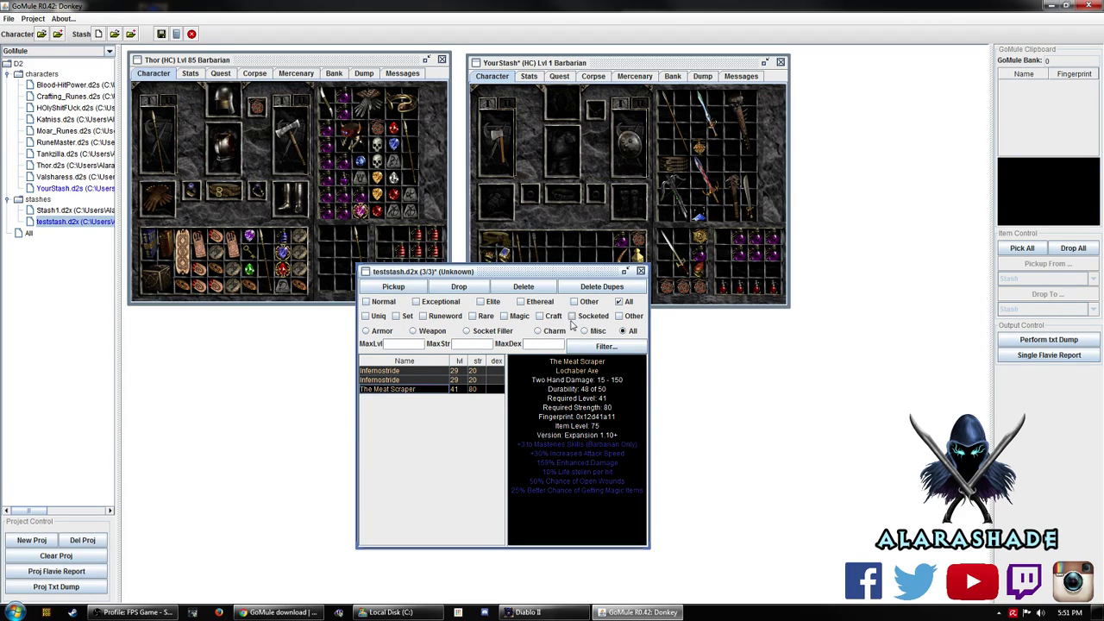
drag(522, 274, 528, 288)
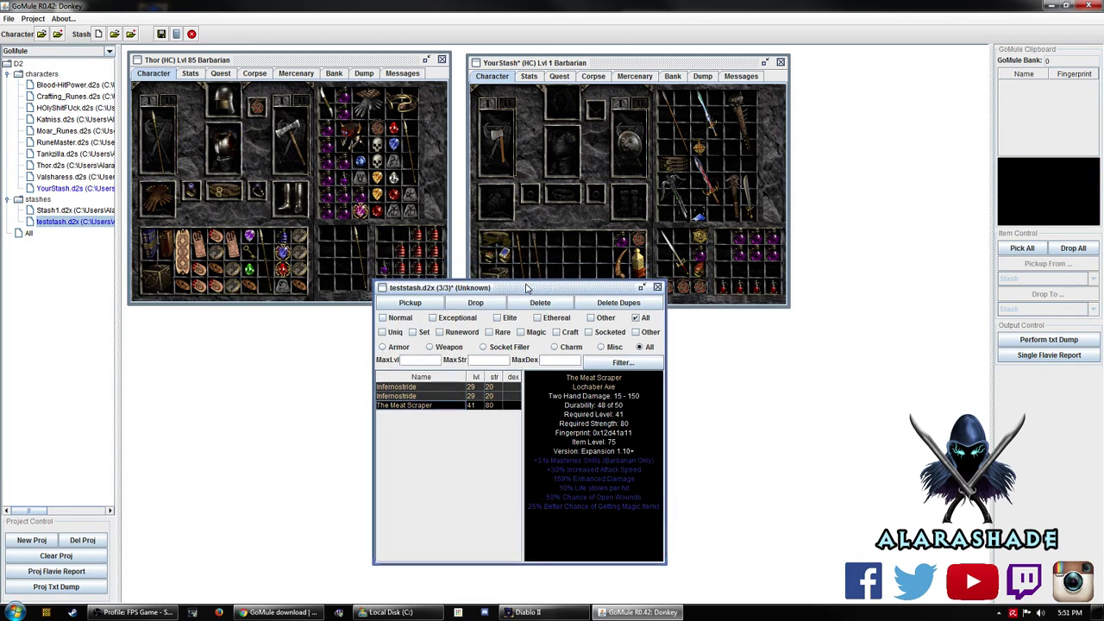
click(160, 37)
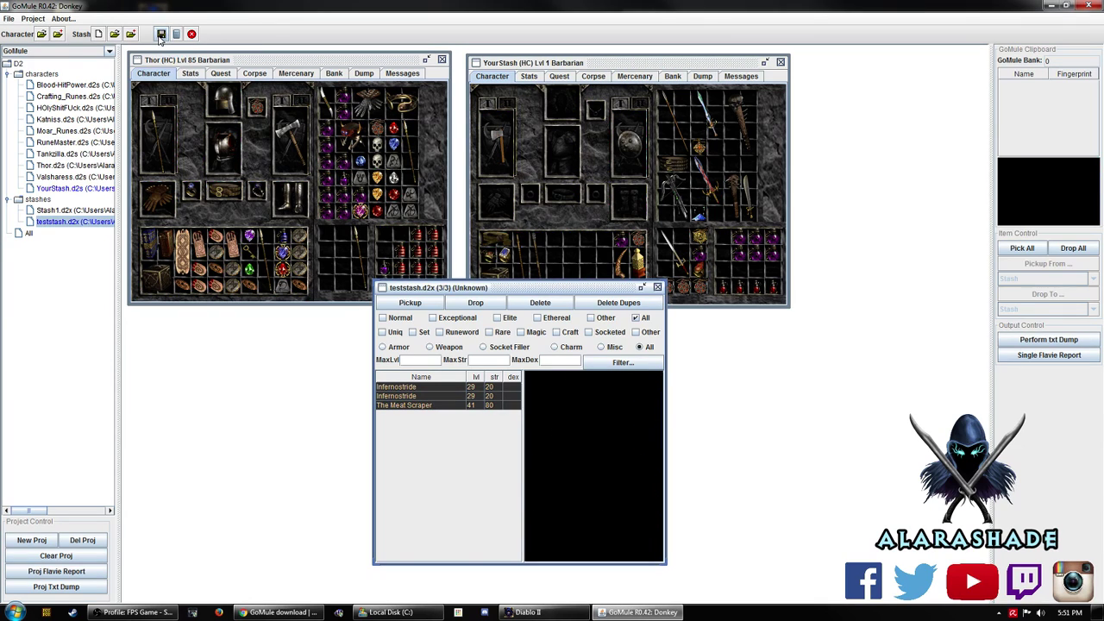
- Pick up The Meat Scraper and both Infernostride items from the teststash.d2x stash
double_click(418, 406)
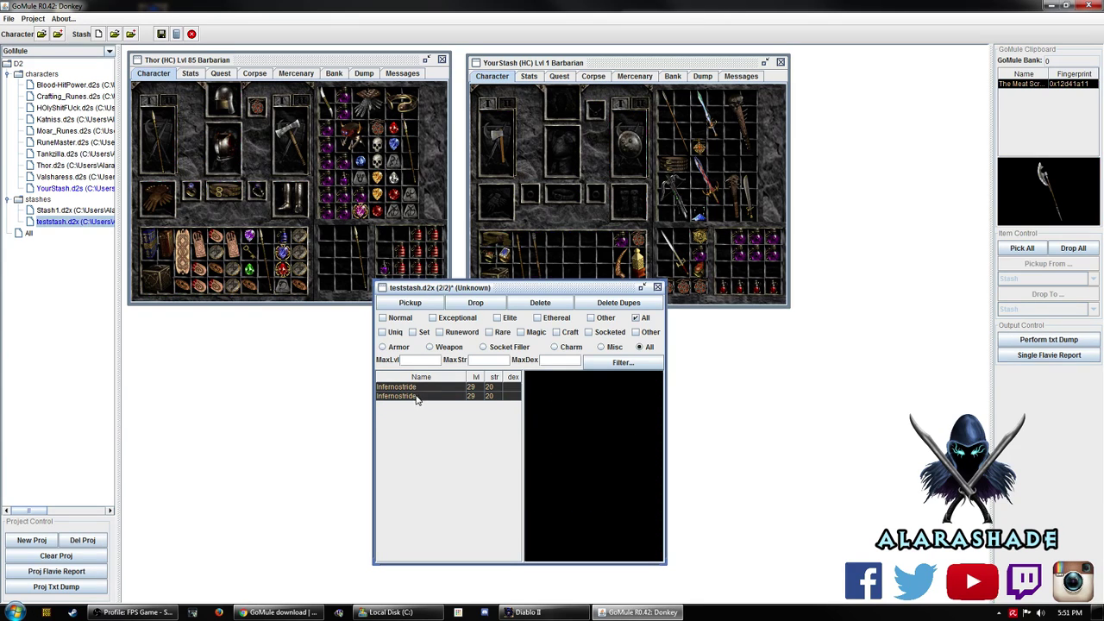
click(418, 398)
double_click(418, 397)
double_click(419, 387)
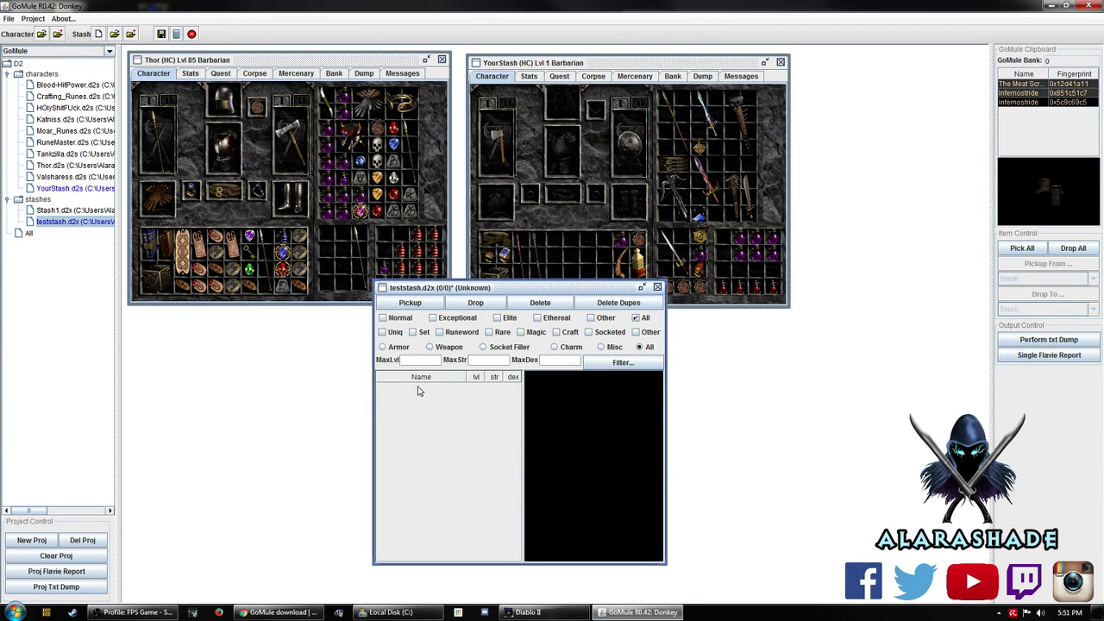
- Close the teststash.d2x window and drop the clipboard items back into YourStash's inventory, placing The Meat Scraper beside the Infernostride boots
drag(499, 291, 318, 301)
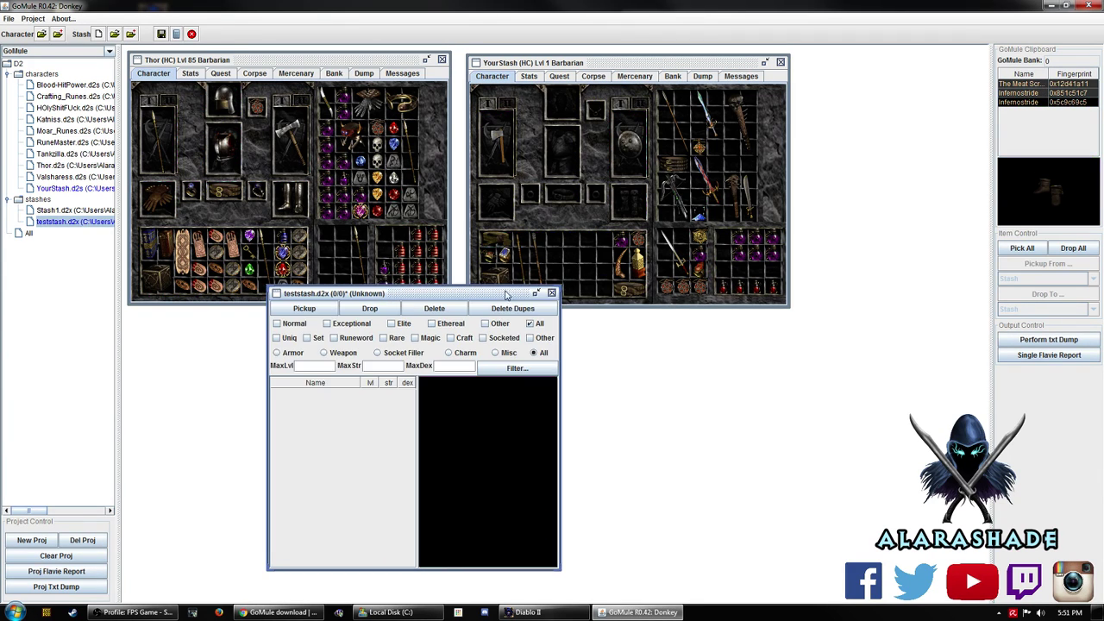
click(552, 293)
click(580, 63)
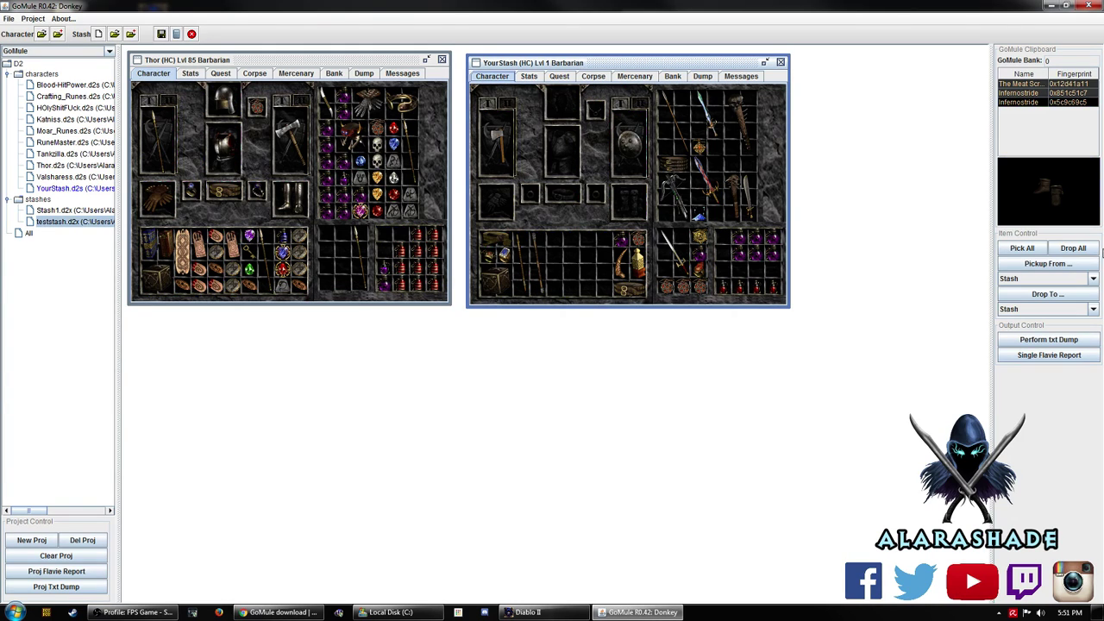
click(1069, 248)
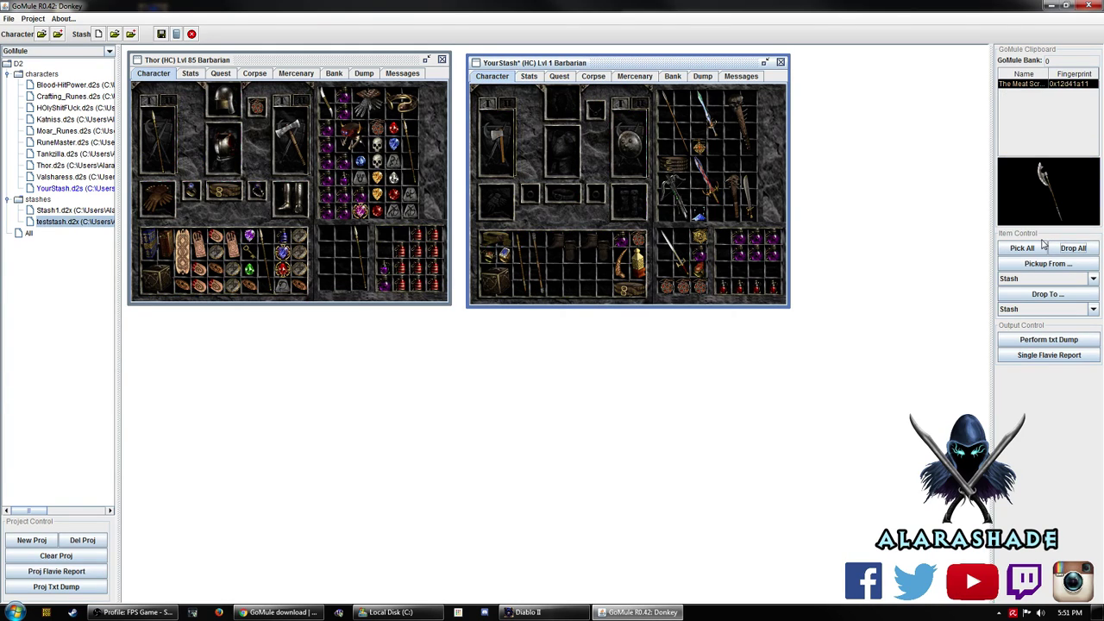
click(592, 246)
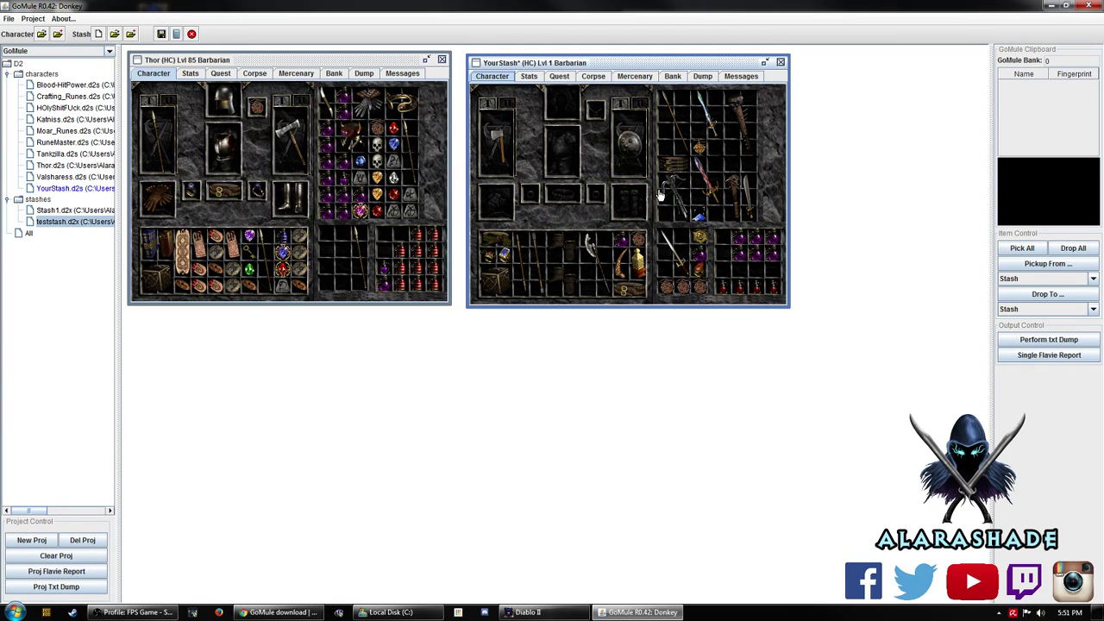
- Examine the details of the weapons, belts and potions in YourStash's stash and inventory
mouse_move(670, 192)
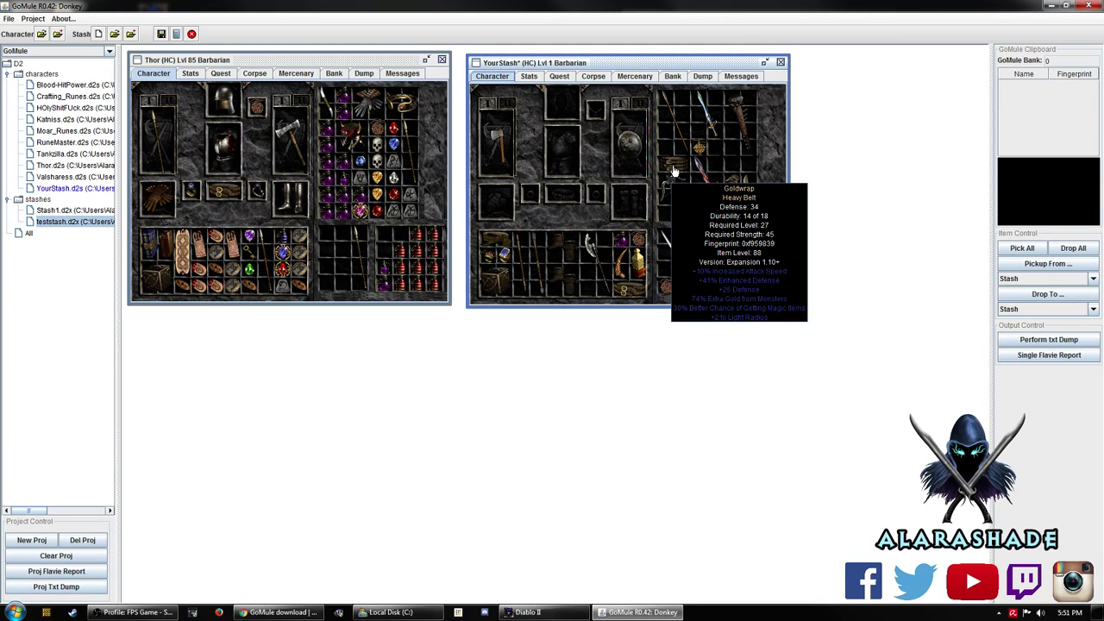
mouse_move(668, 145)
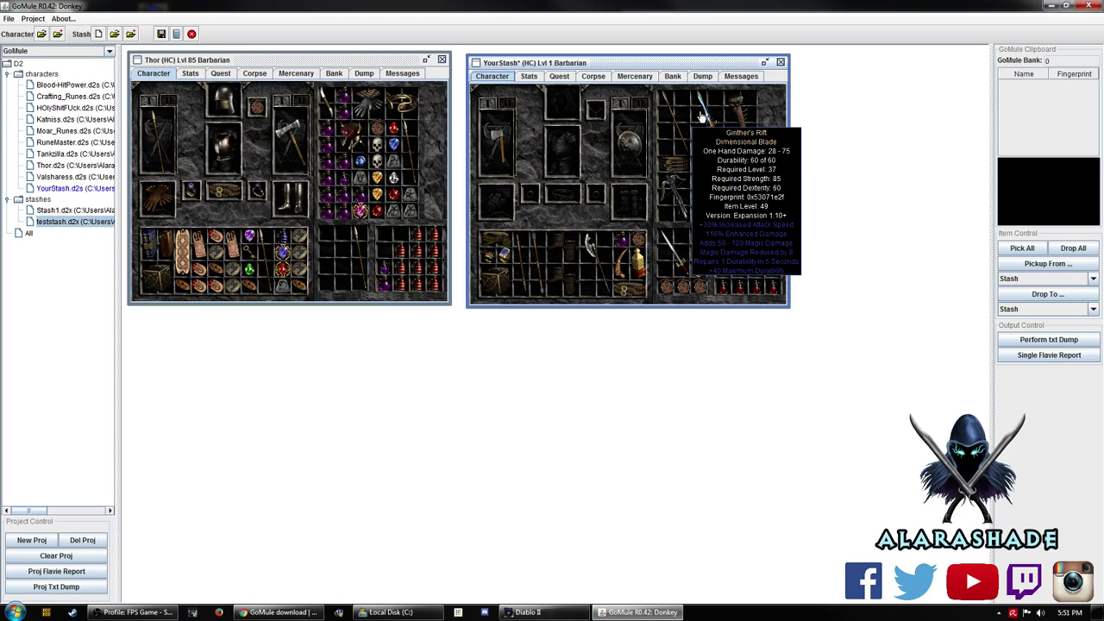
mouse_move(576, 261)
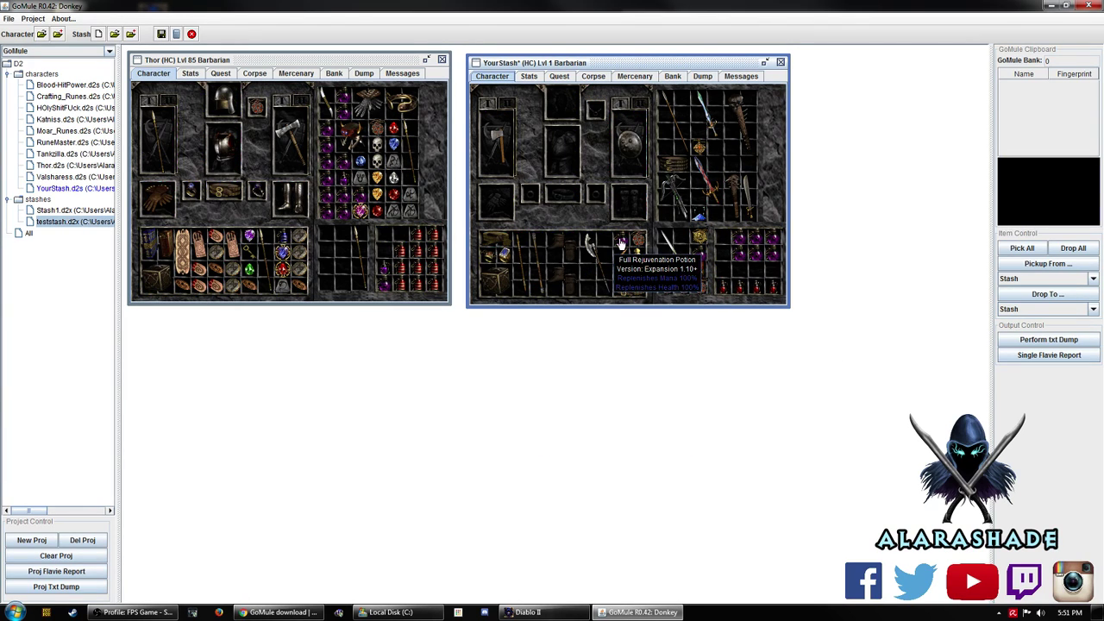
mouse_move(636, 279)
mouse_move(630, 298)
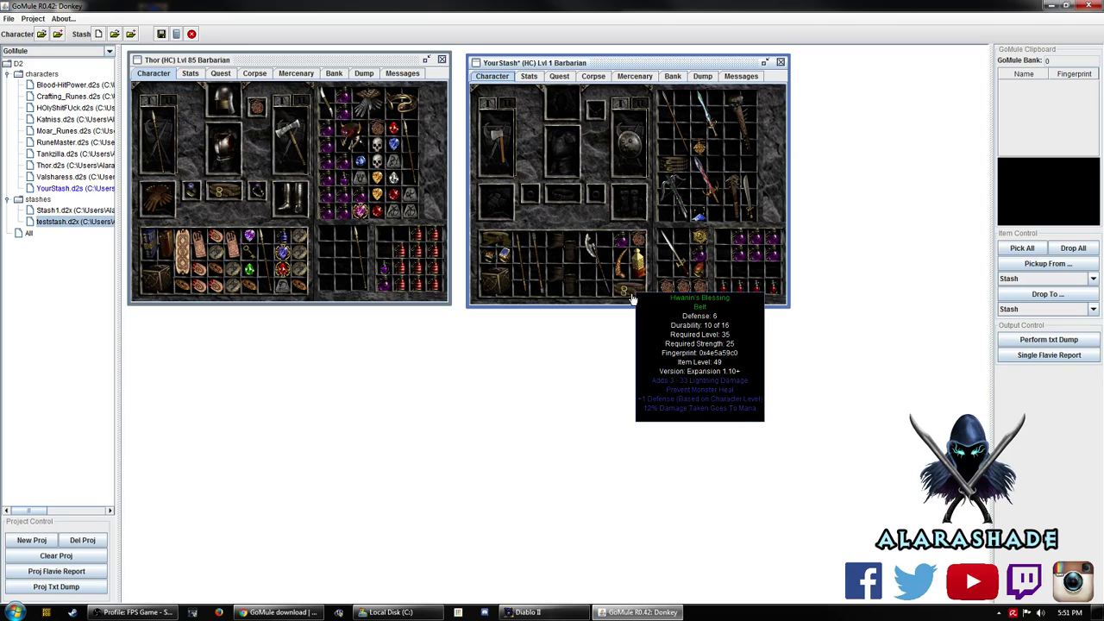
drag(540, 65, 564, 72)
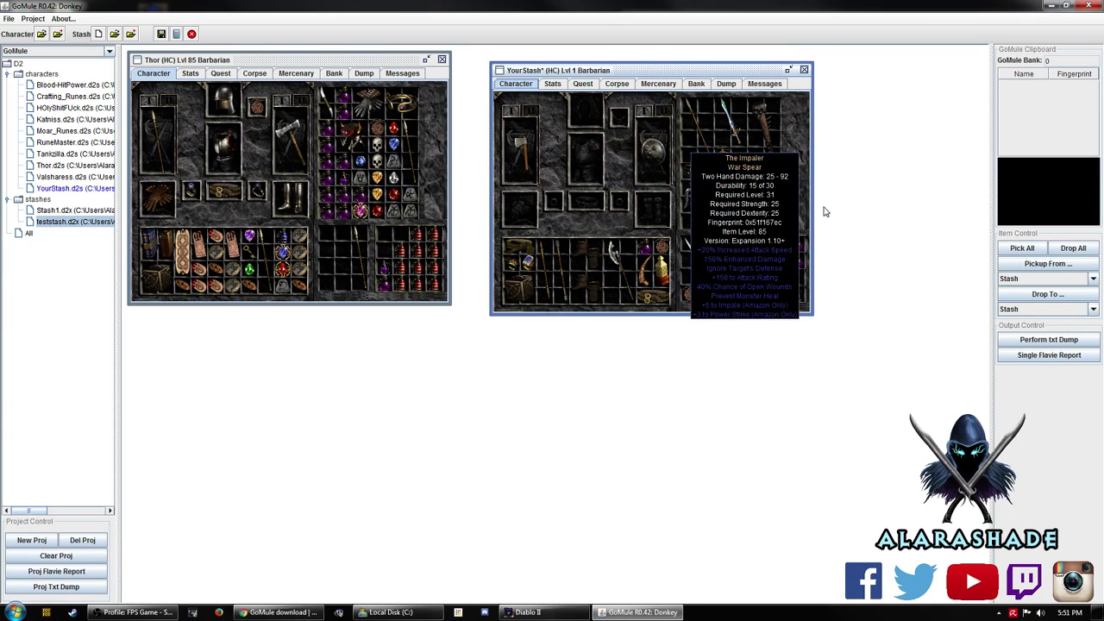
mouse_move(561, 287)
mouse_move(610, 252)
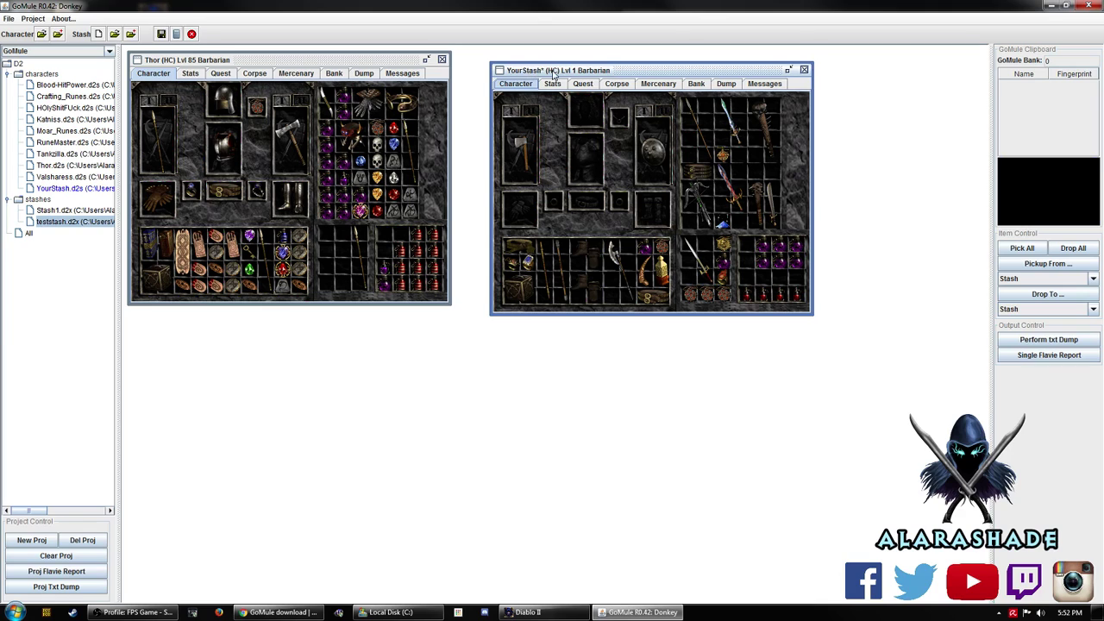
- Transfer The Meat Scraper from YourStash's inventory to Thor's Horadric Cube and save all changes
click(616, 252)
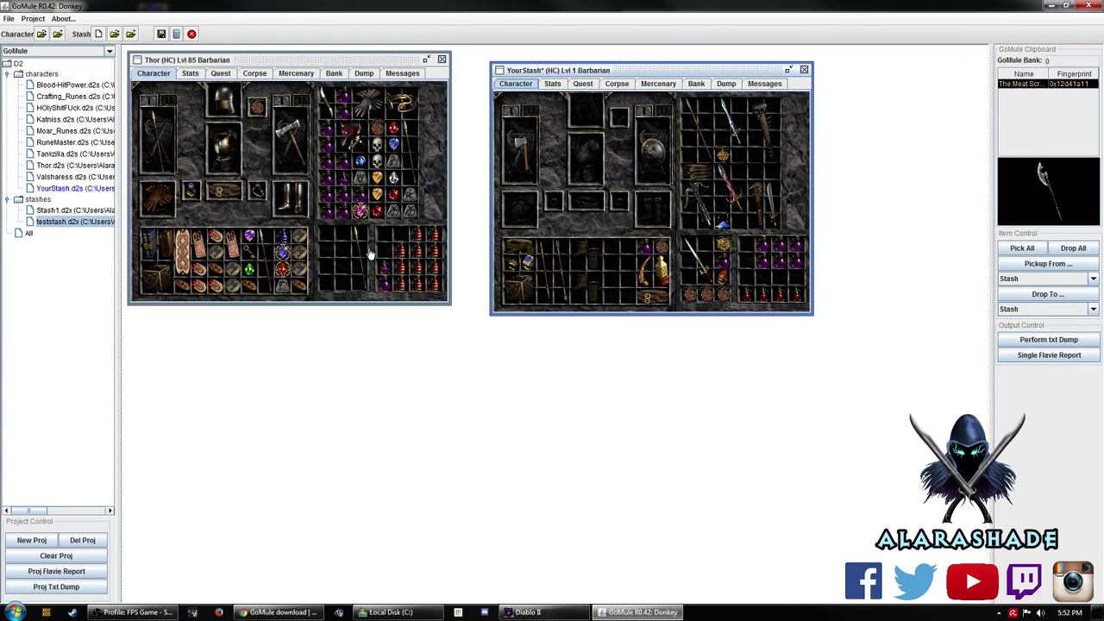
click(328, 230)
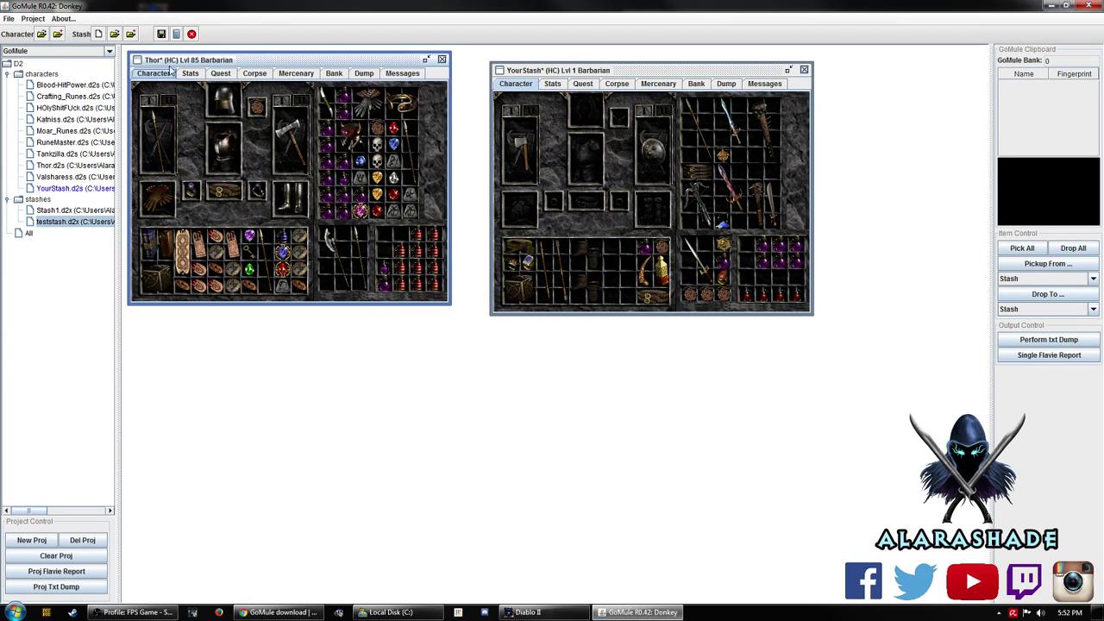
click(161, 34)
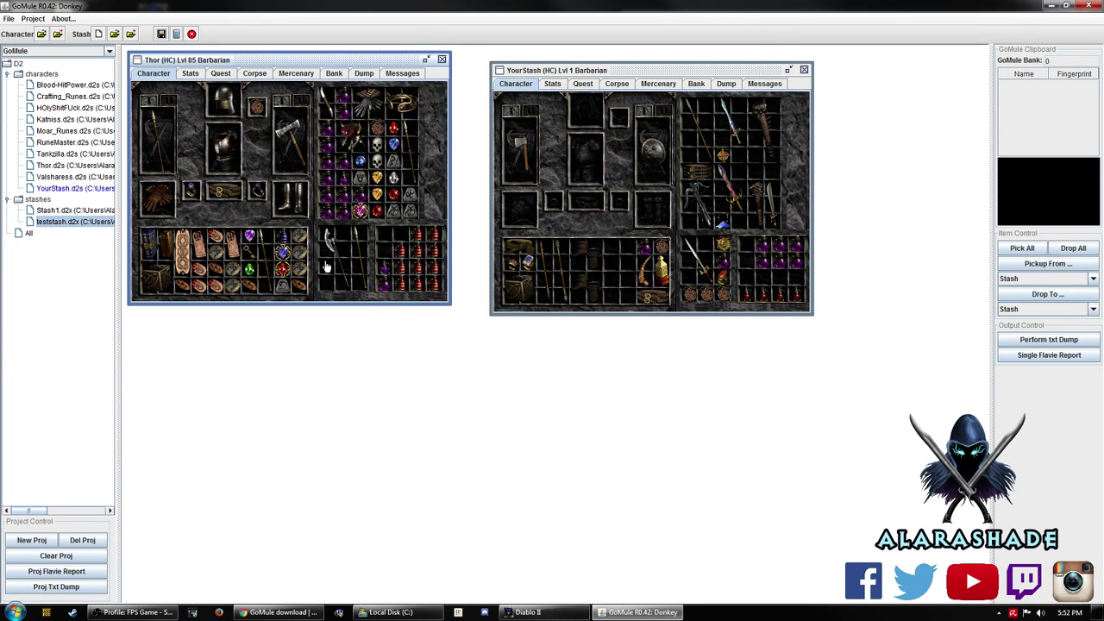
- Review YourStash's Stats, Quest, Corpse, Mercenary and Bank pages, and return to the Character page
click(553, 84)
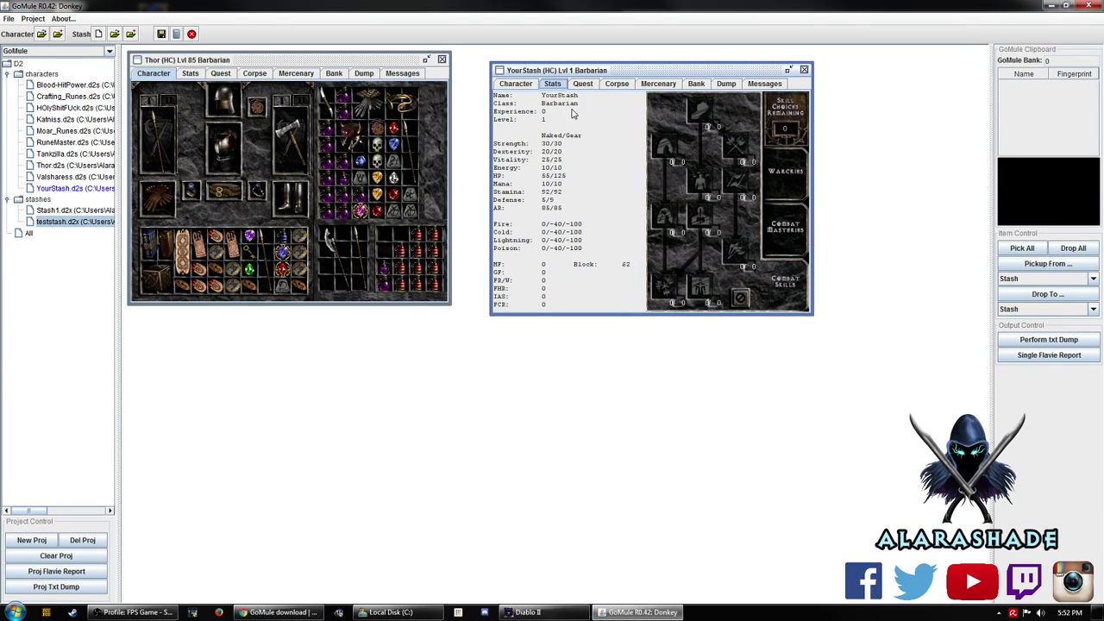
click(582, 84)
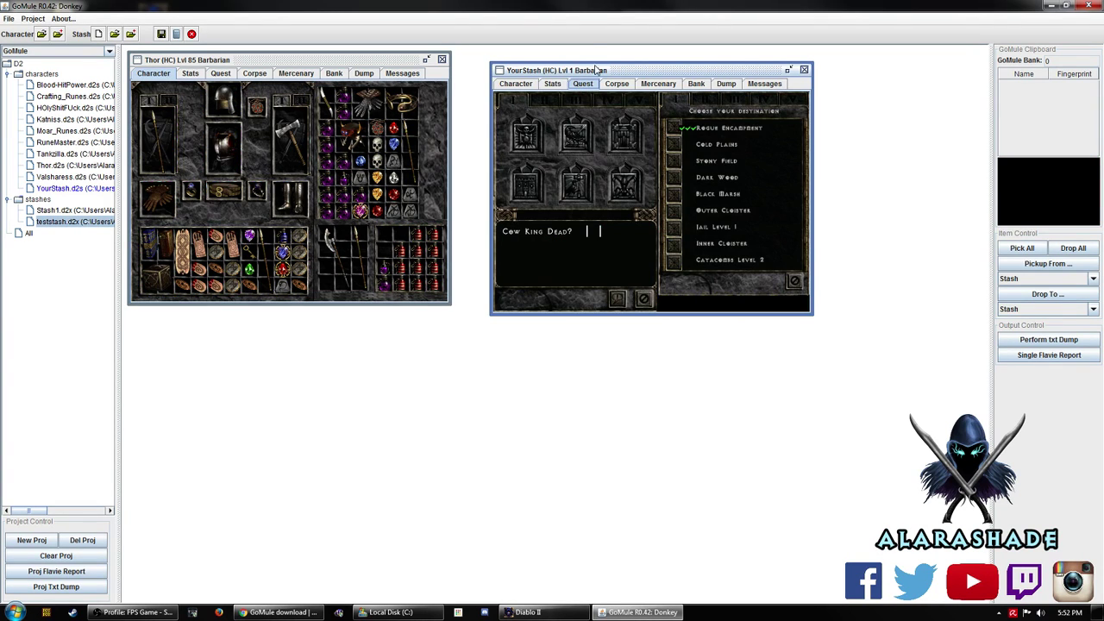
click(618, 85)
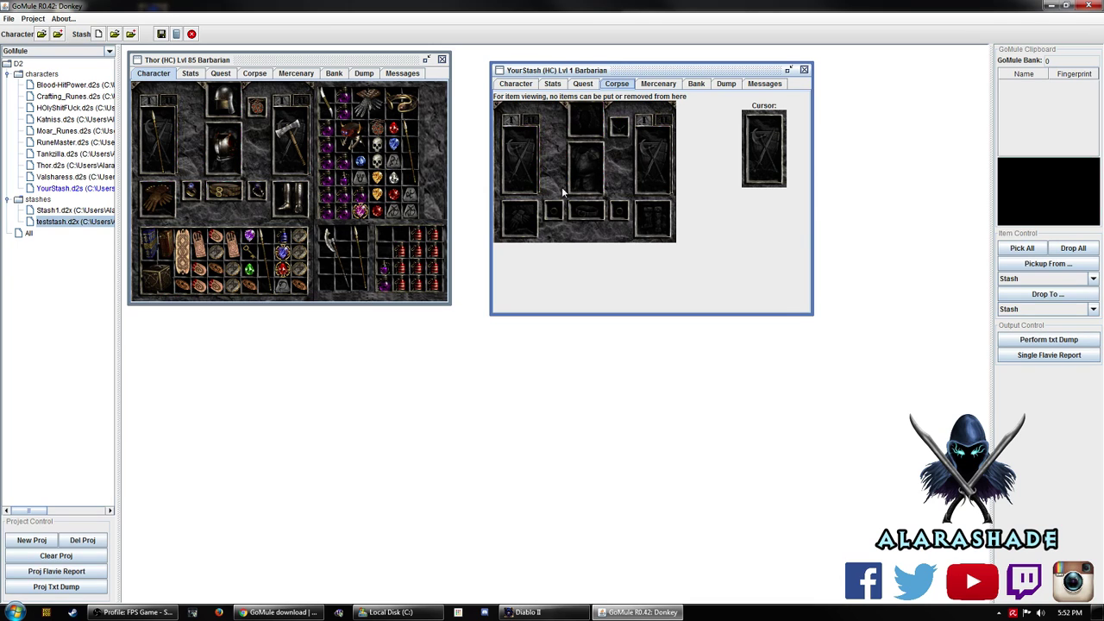
click(665, 86)
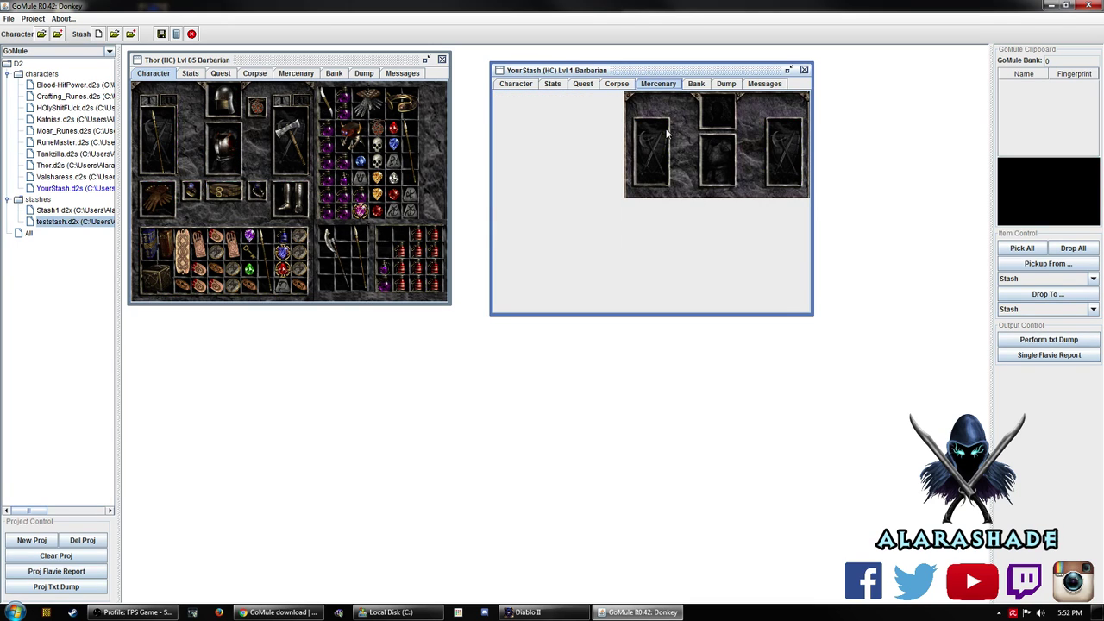
click(701, 86)
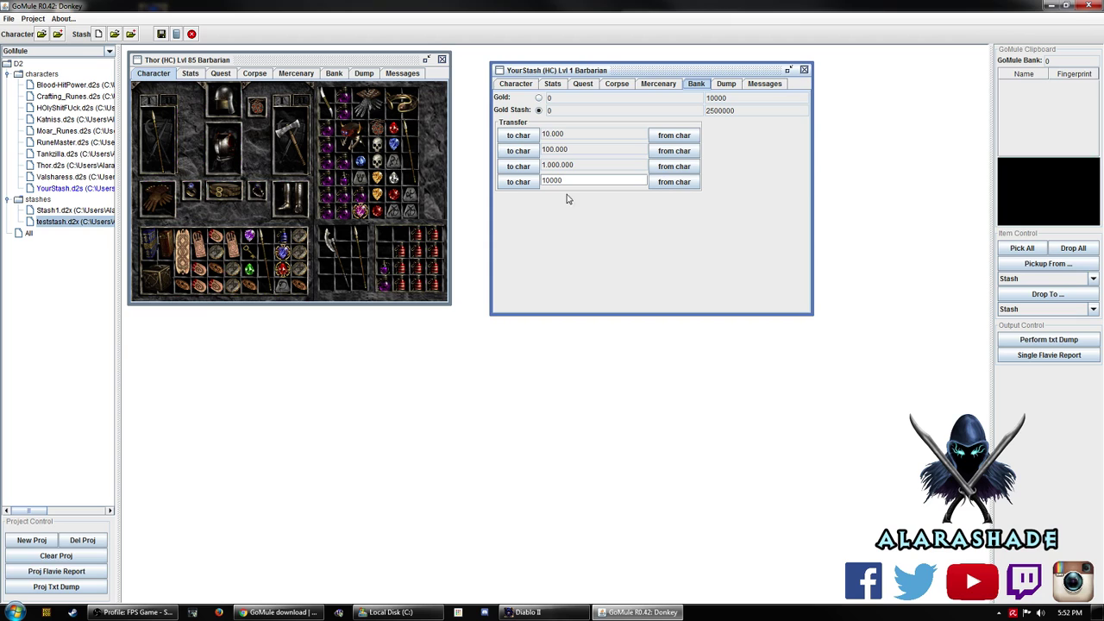
click(516, 87)
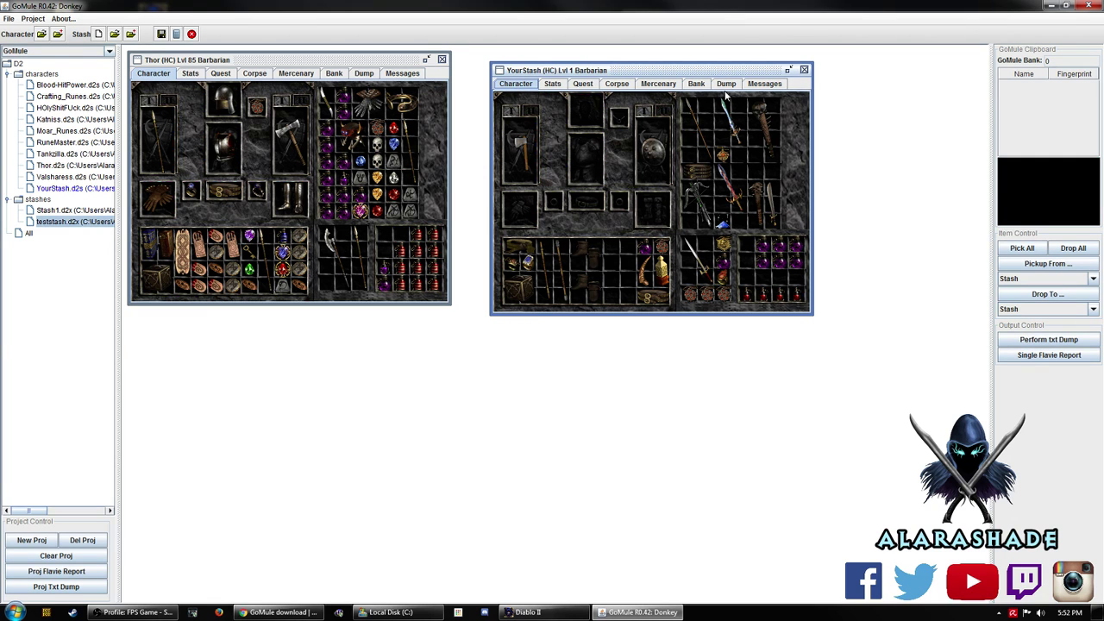
- Line up the YourStash window with Thor's and close GoMule
drag(535, 72, 532, 62)
mouse_move(330, 254)
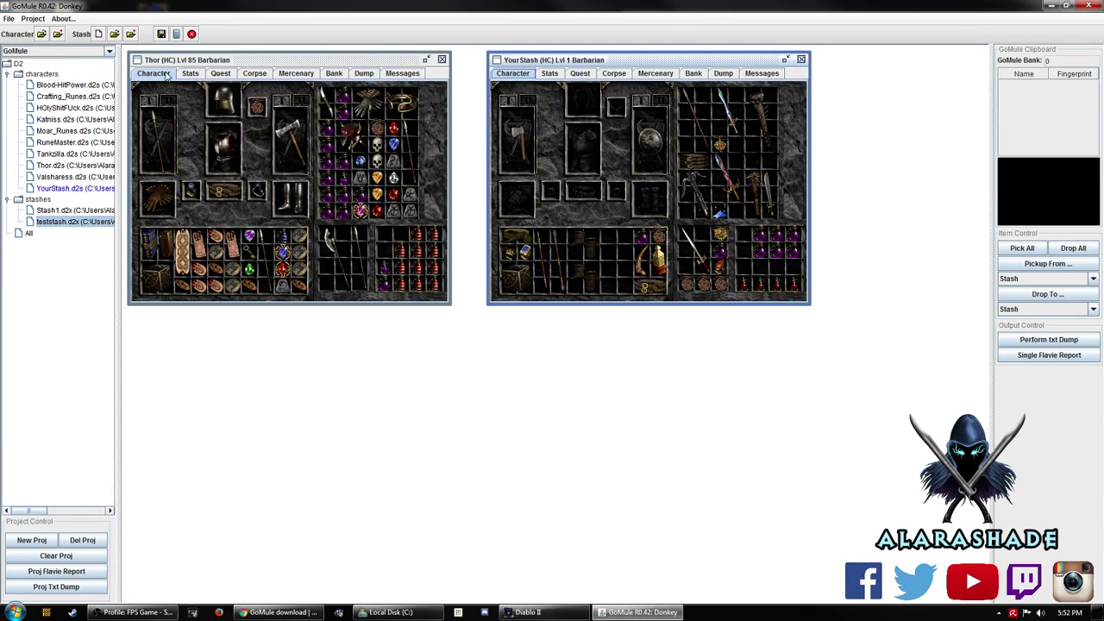
click(1096, 5)
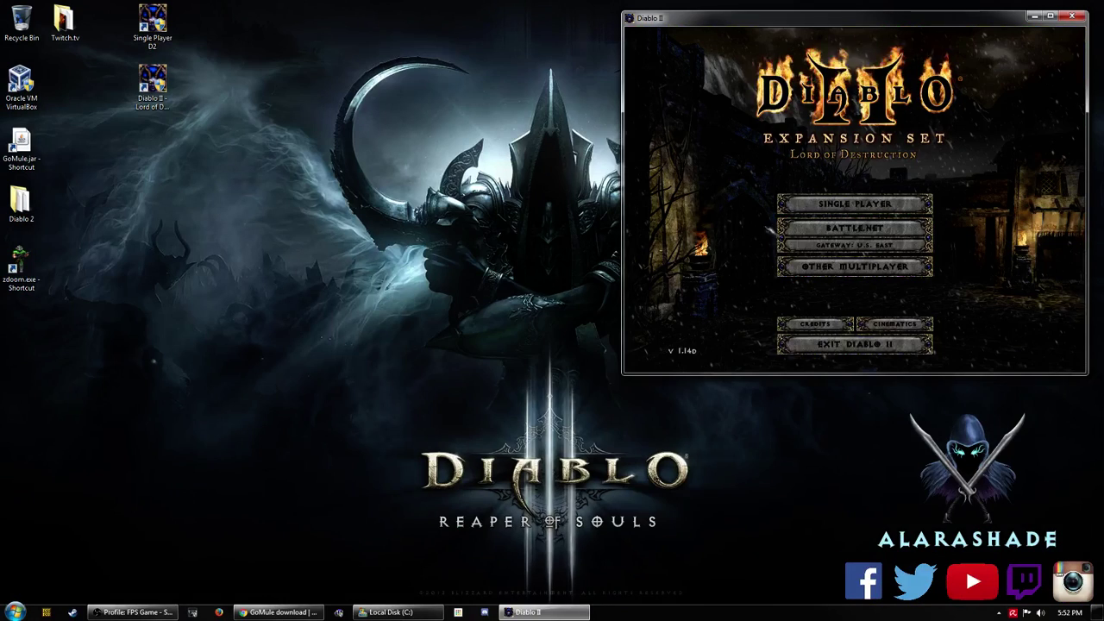
- Switch to Diablo II, maximize its window, load the Thor character and open the inventory
double_click(731, 19)
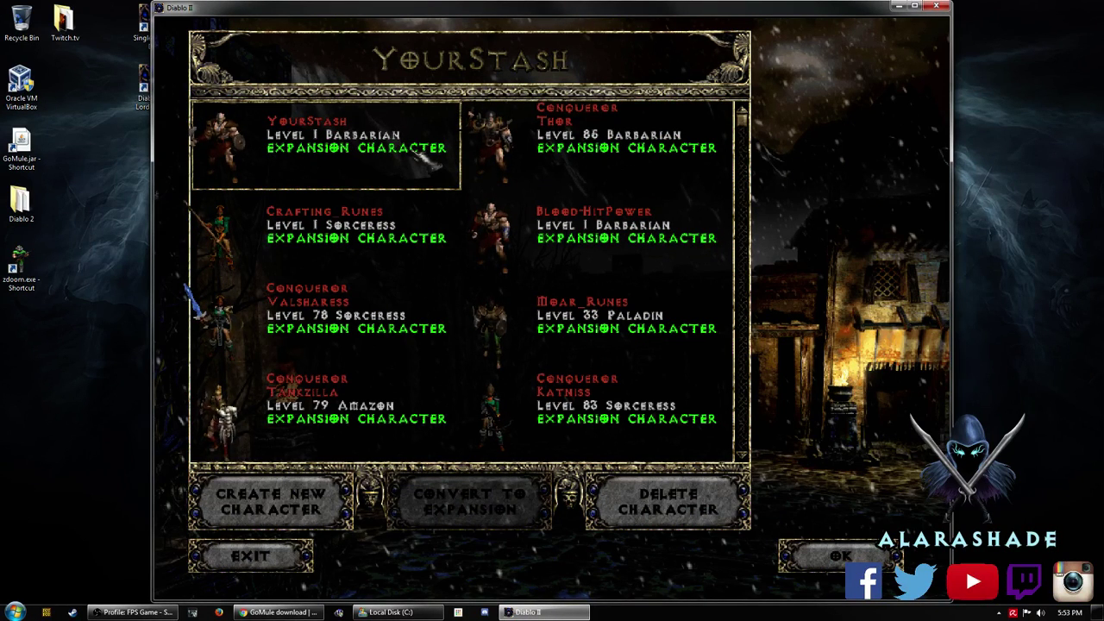
click(565, 160)
click(317, 145)
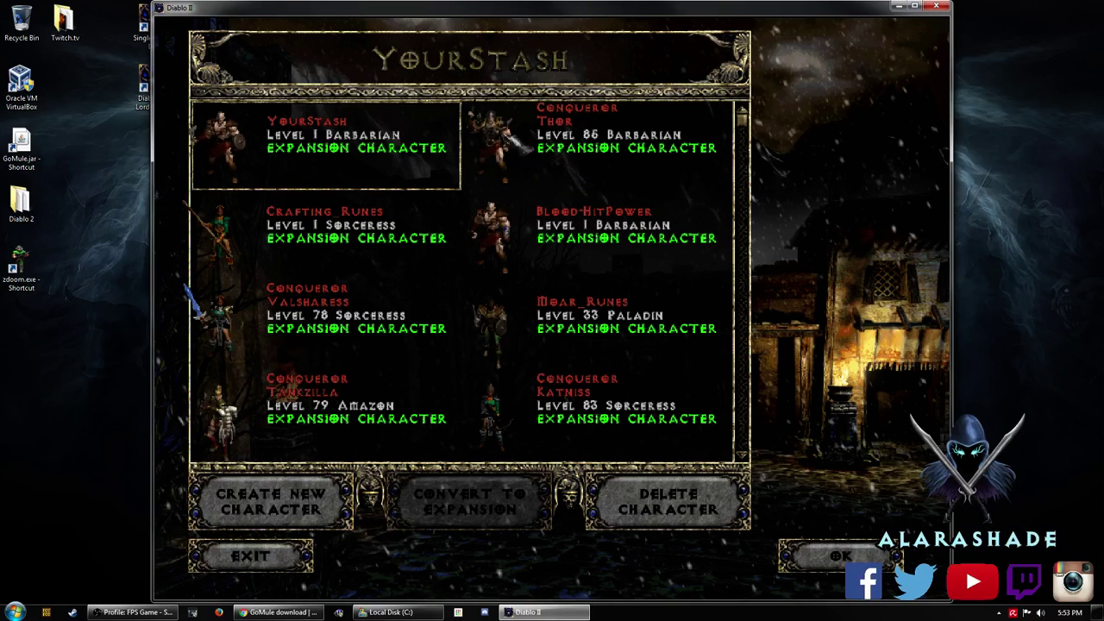
double_click(621, 155)
click(496, 373)
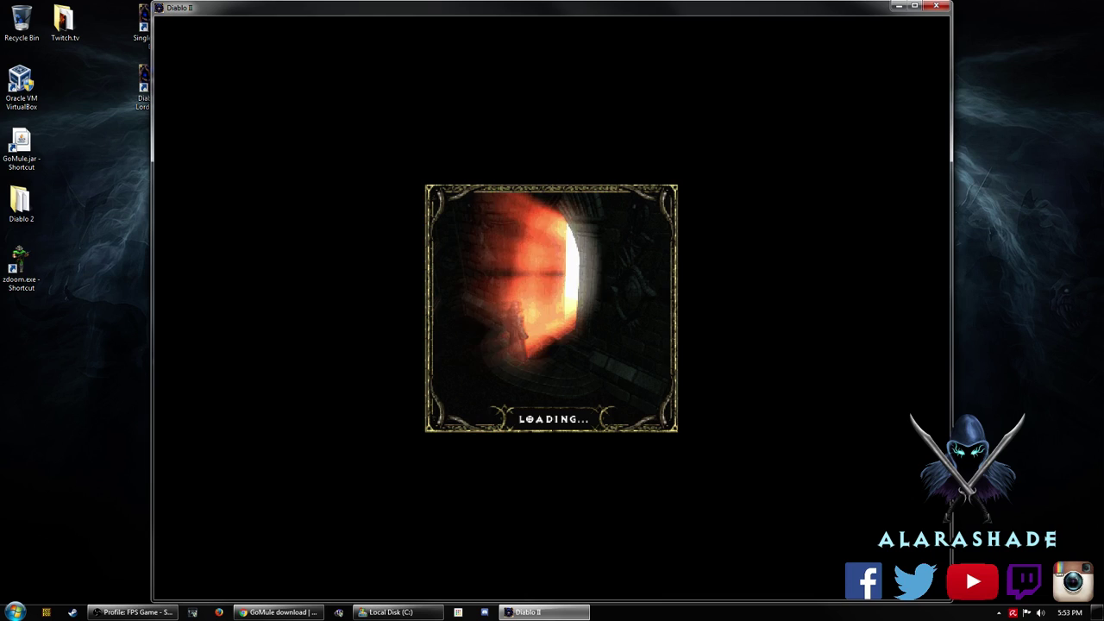
key(i)
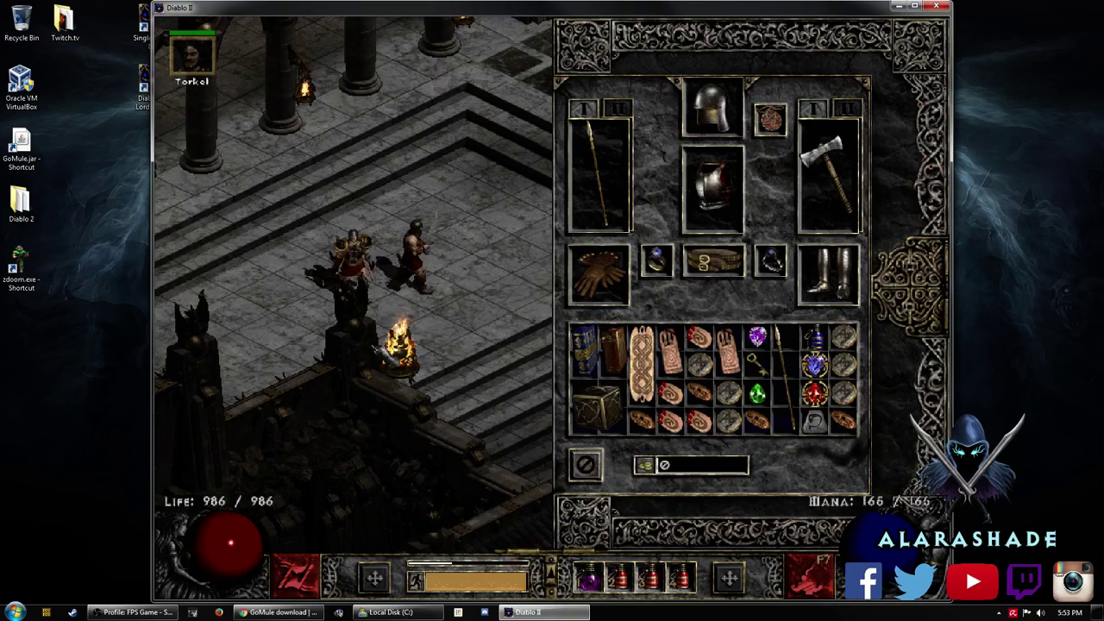
- Open Thor's Horadric Cube and examine The Meat Scraper inside it, then close the inventory
right_click(600, 410)
mouse_move(409, 289)
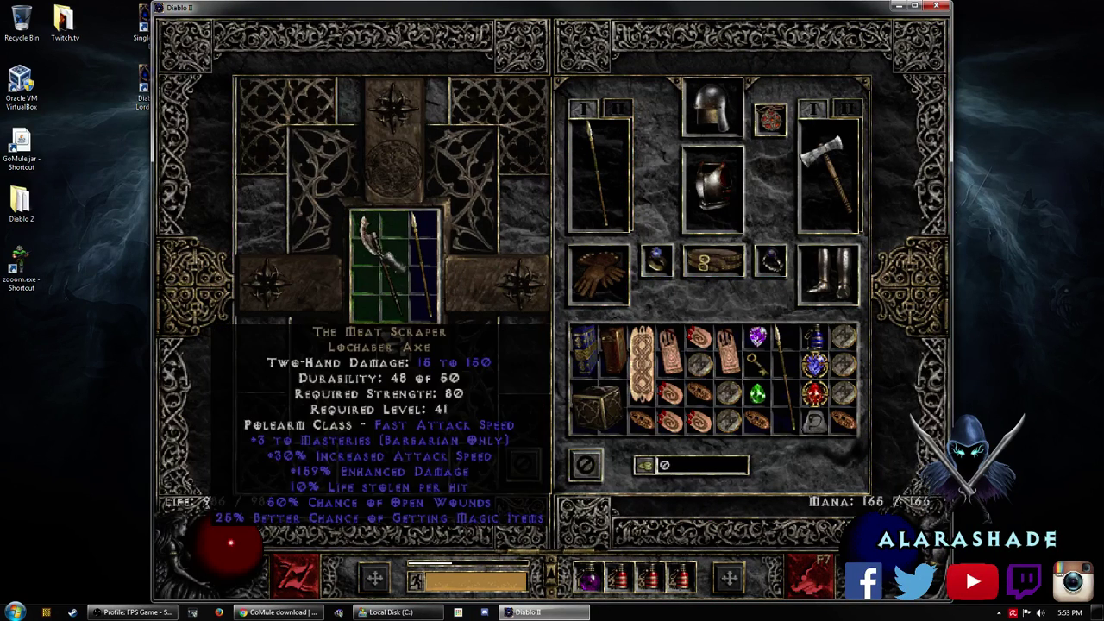
click(586, 466)
- Save and exit Thor's game, and close Diablo II
key(Escape)
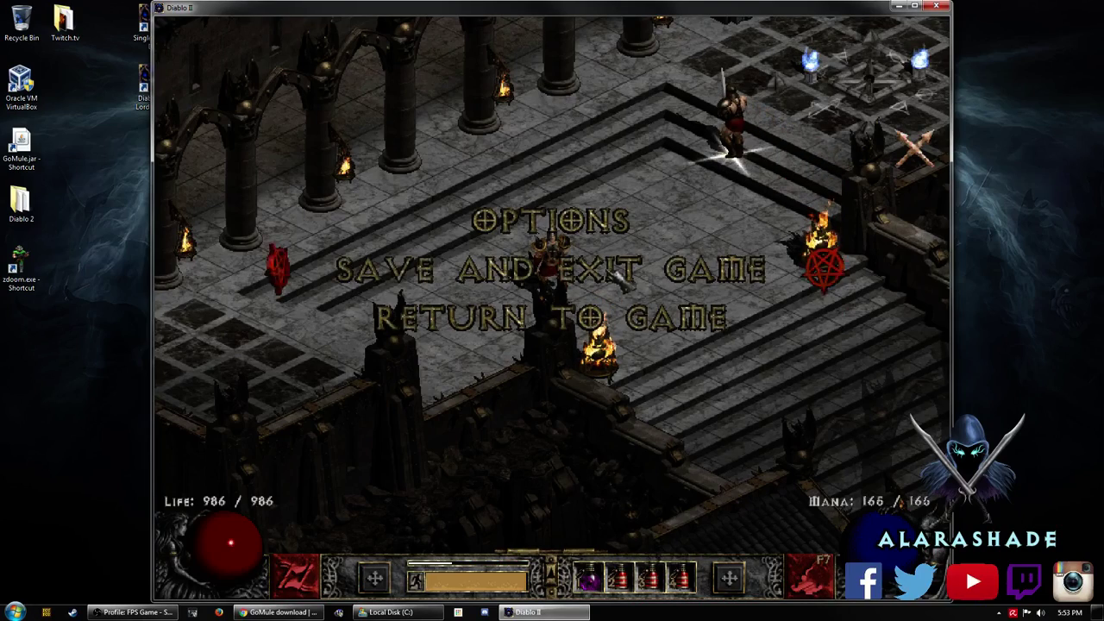
click(604, 260)
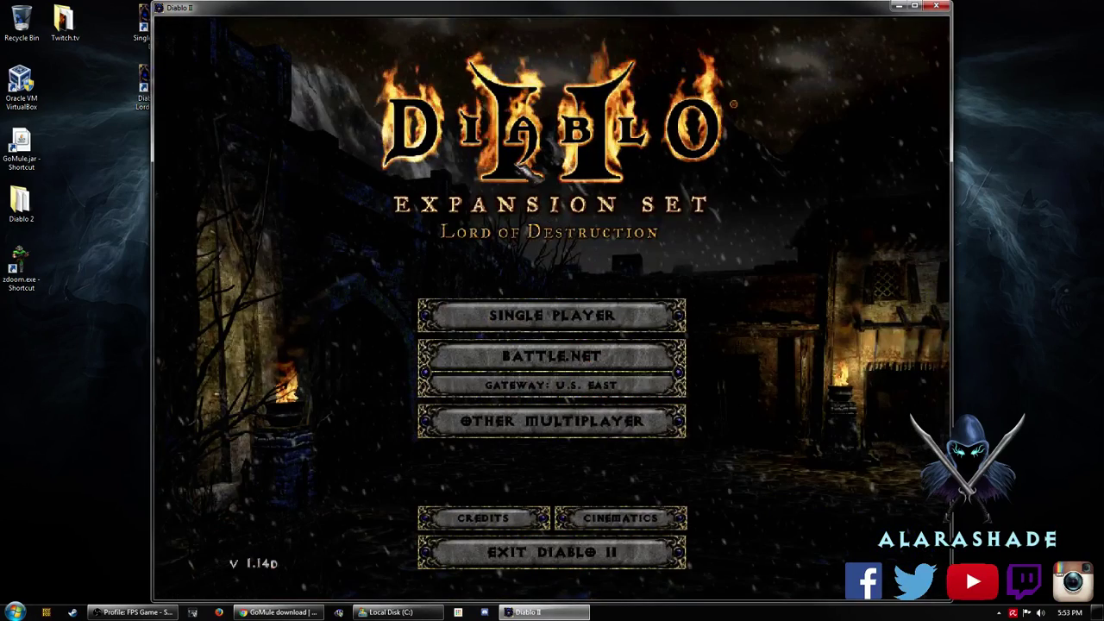
key(alt+Tab)
key(alt+F4)
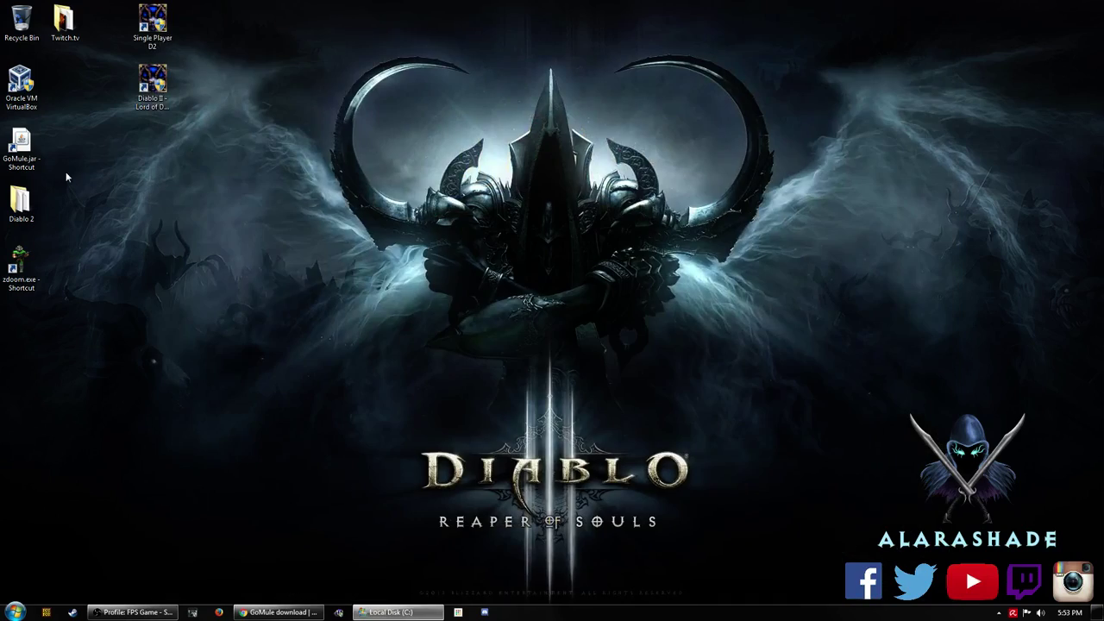
- Start GoMule, open the Thor and YourStash characters, and place the YourStash window beside Thor's
double_click(30, 160)
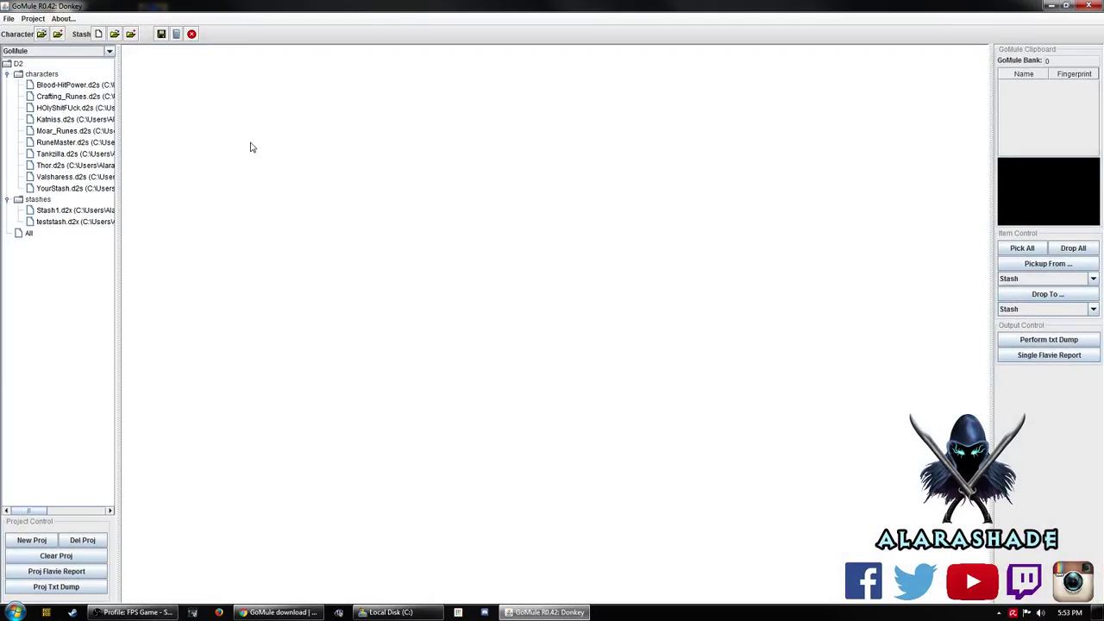
click(57, 166)
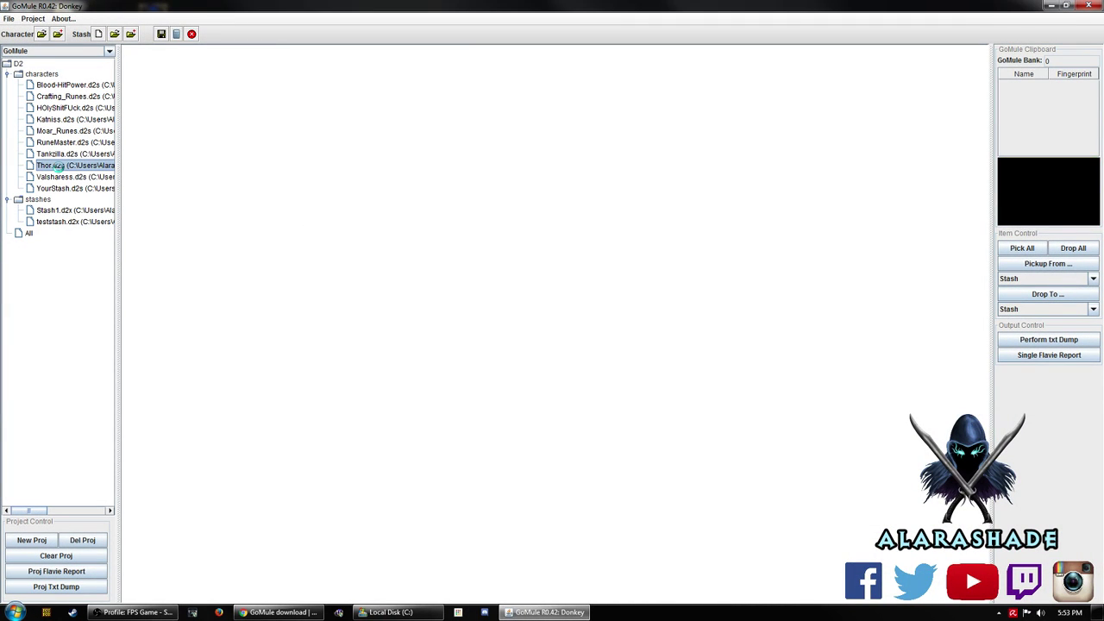
click(57, 188)
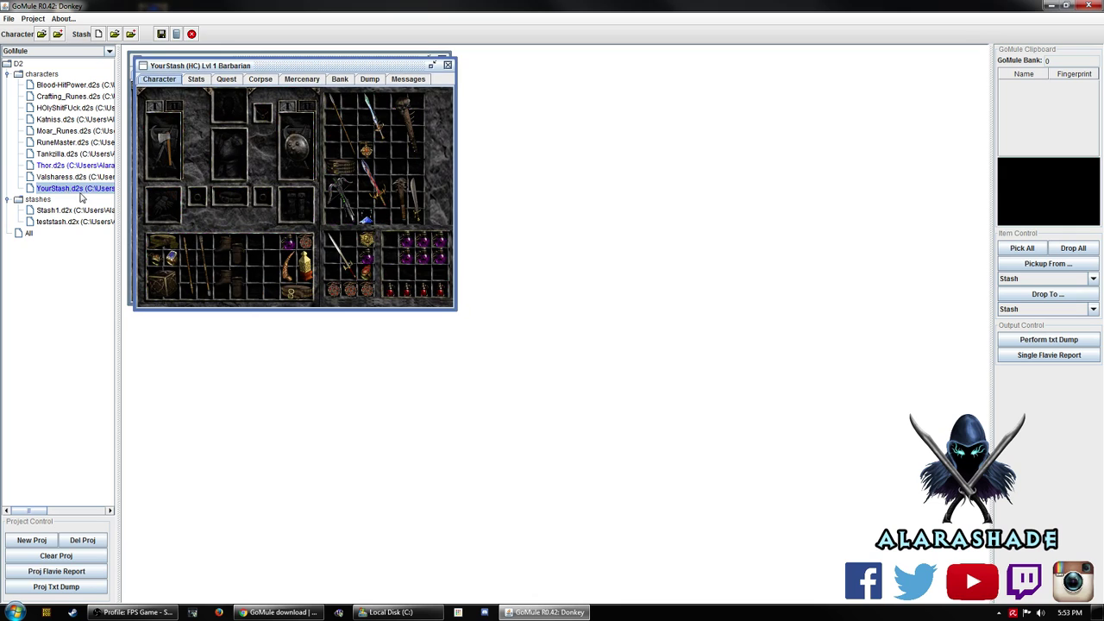
drag(333, 69, 691, 88)
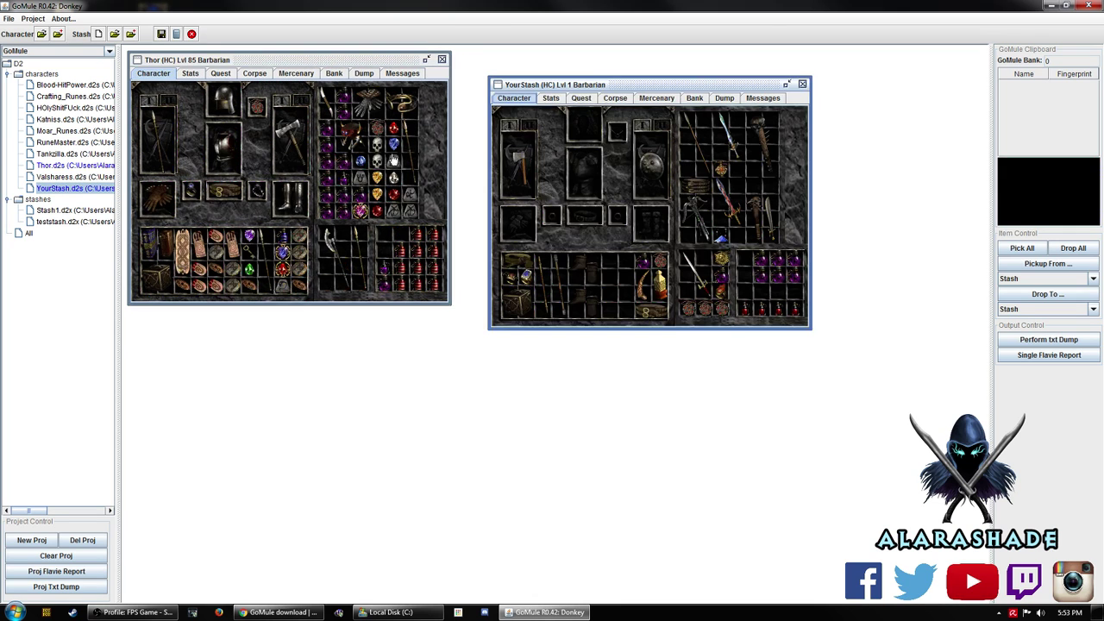
- Transfer The Meat Scraper from Thor's Horadric Cube to YourStash's inventory, save all changes and close GoMule
click(351, 248)
click(614, 258)
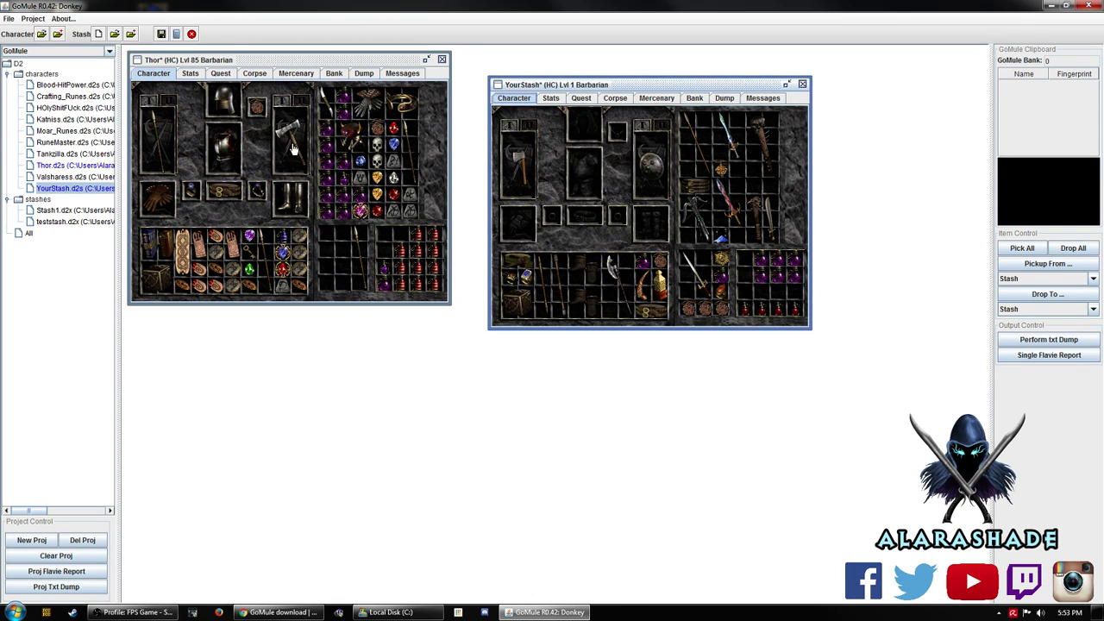
click(161, 34)
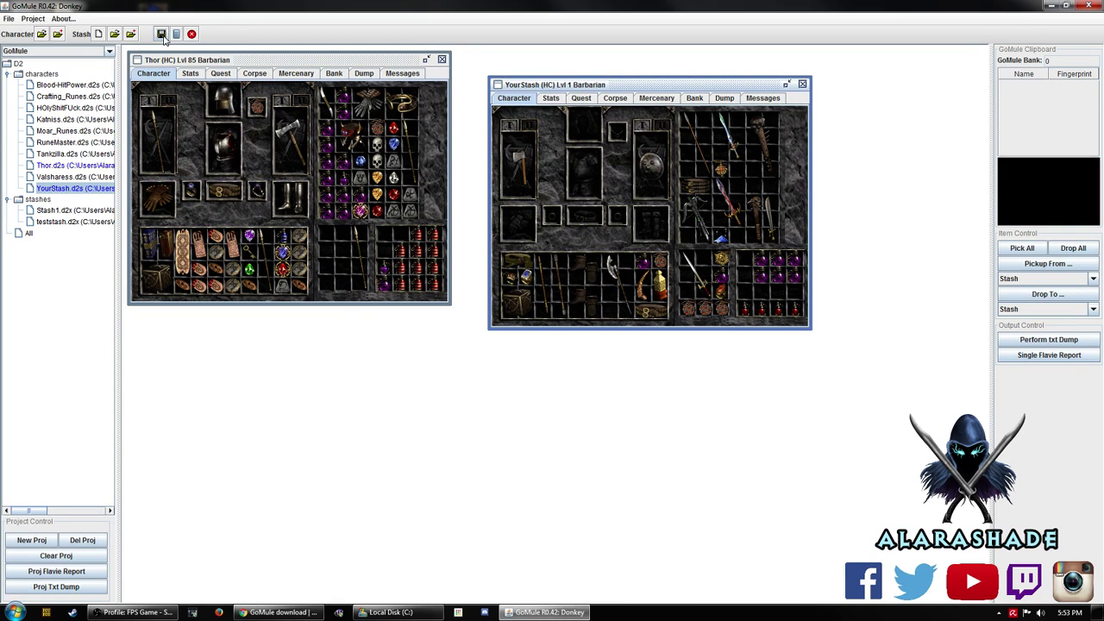
click(1098, 6)
- Launch Single Player D2 and load the Thor character in Hell difficulty
click(148, 34)
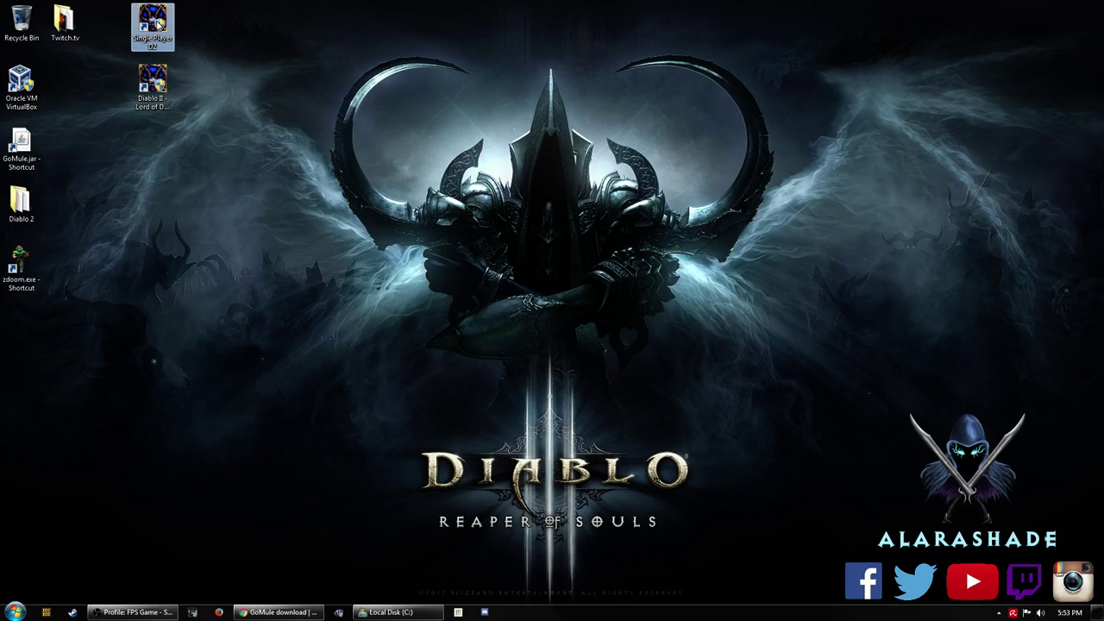
double_click(154, 25)
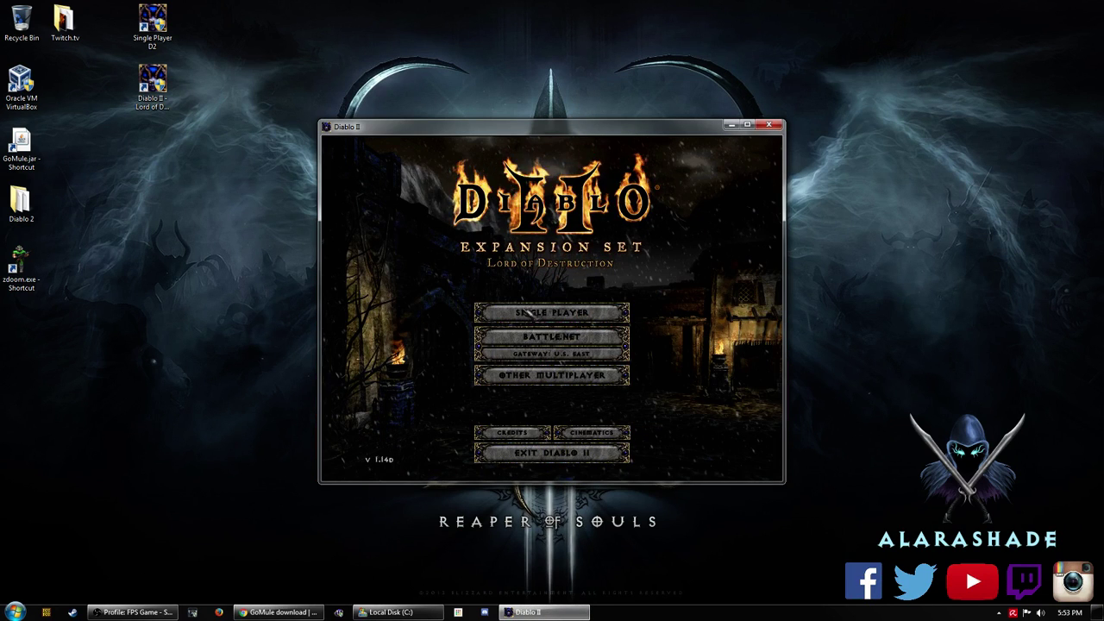
click(531, 313)
double_click(535, 212)
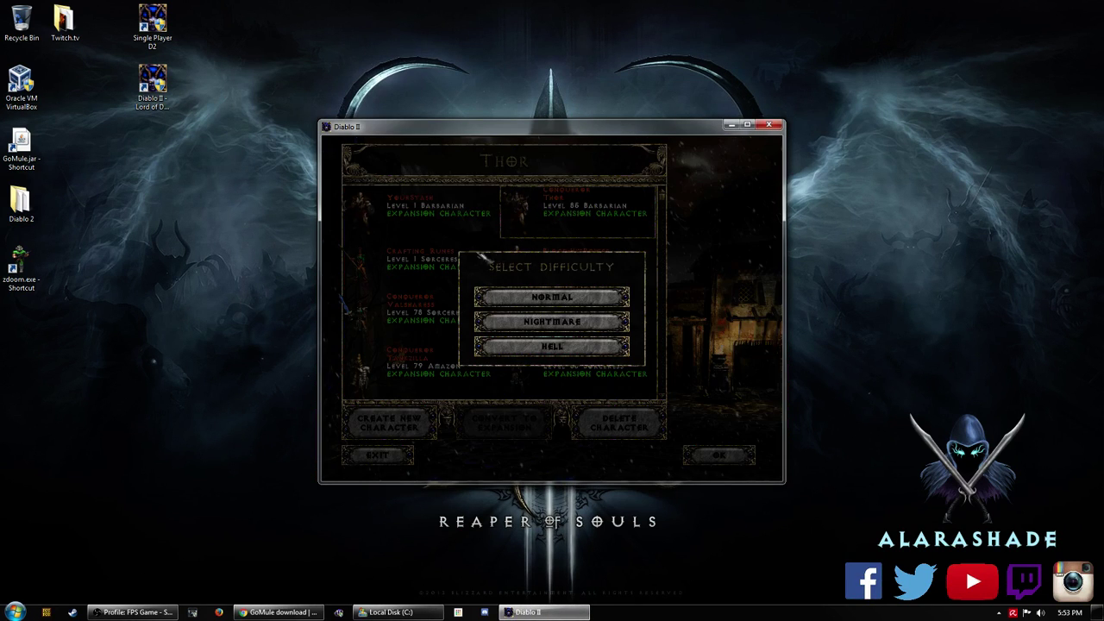
click(530, 348)
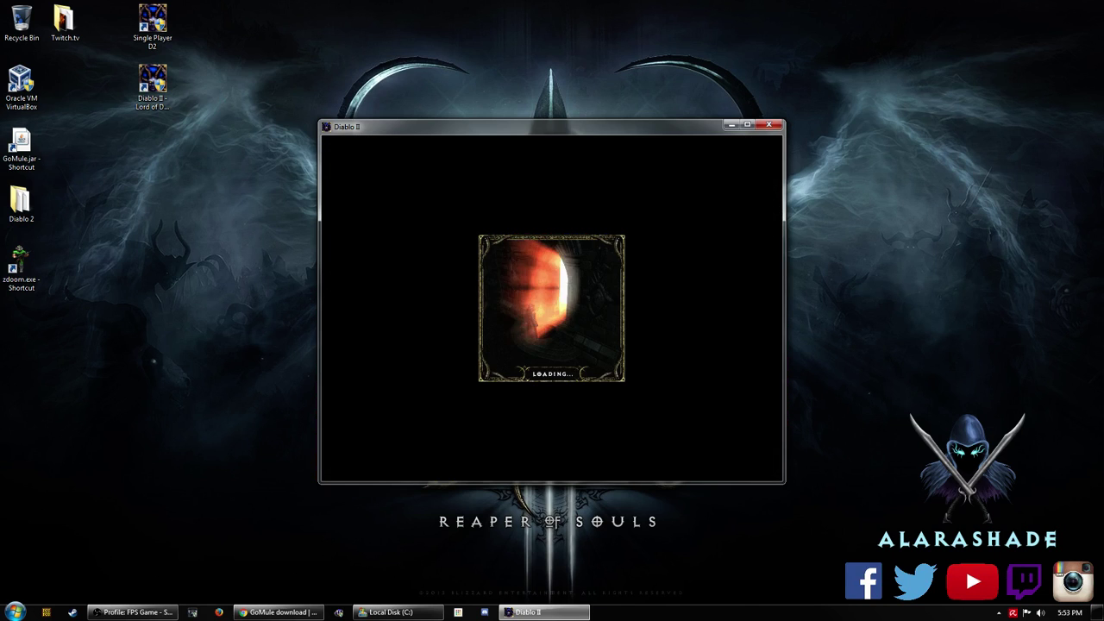
- Check the contents of Thor's Horadric Cube from the inventory, and close the inventory
key(i)
right_click(573, 369)
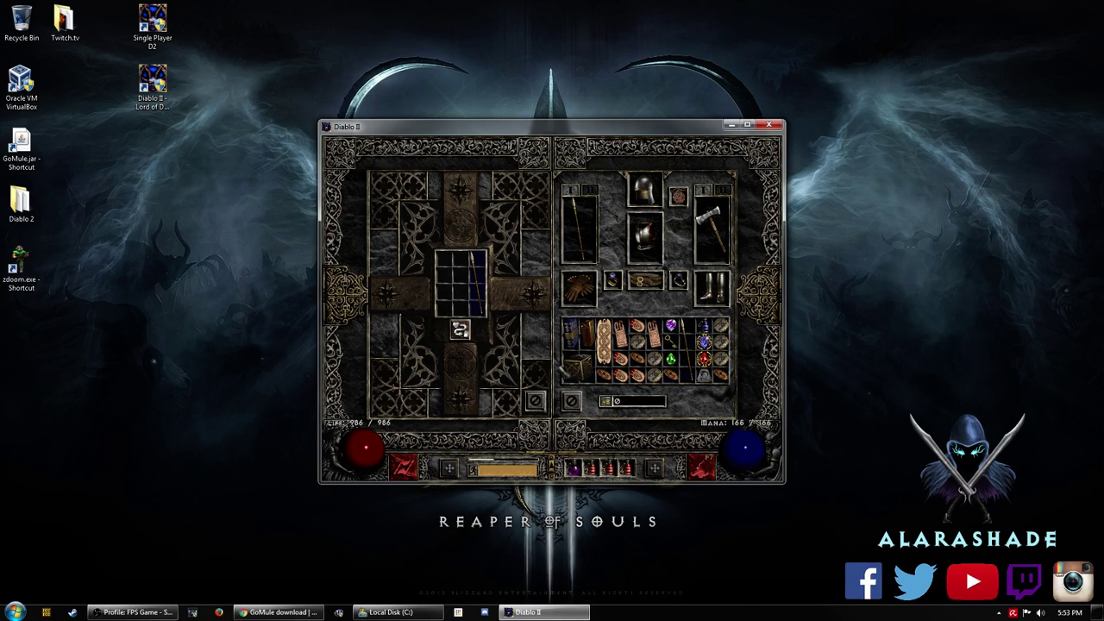
click(571, 401)
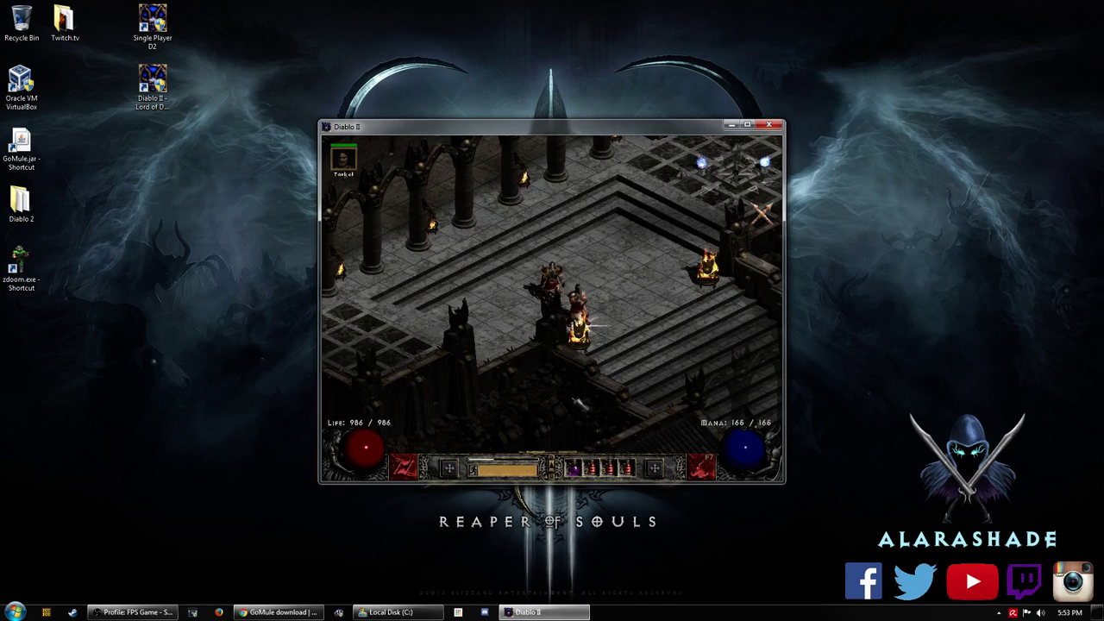
- Save and exit Thor's game, and load the YourStash character with its inventory open
key(Escape)
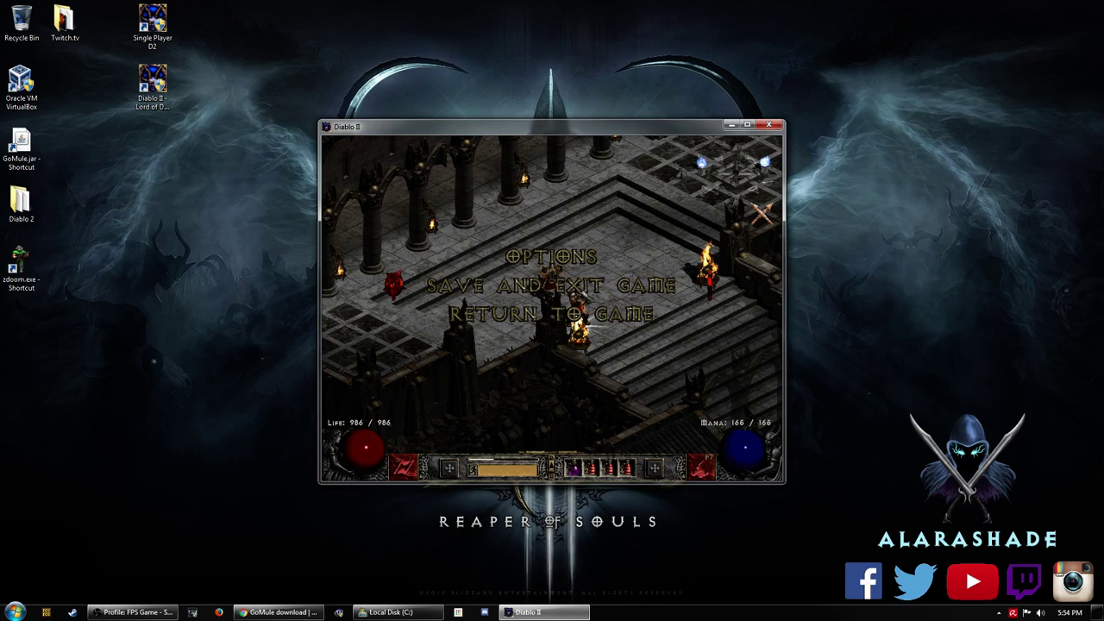
click(552, 285)
click(547, 313)
key(Return)
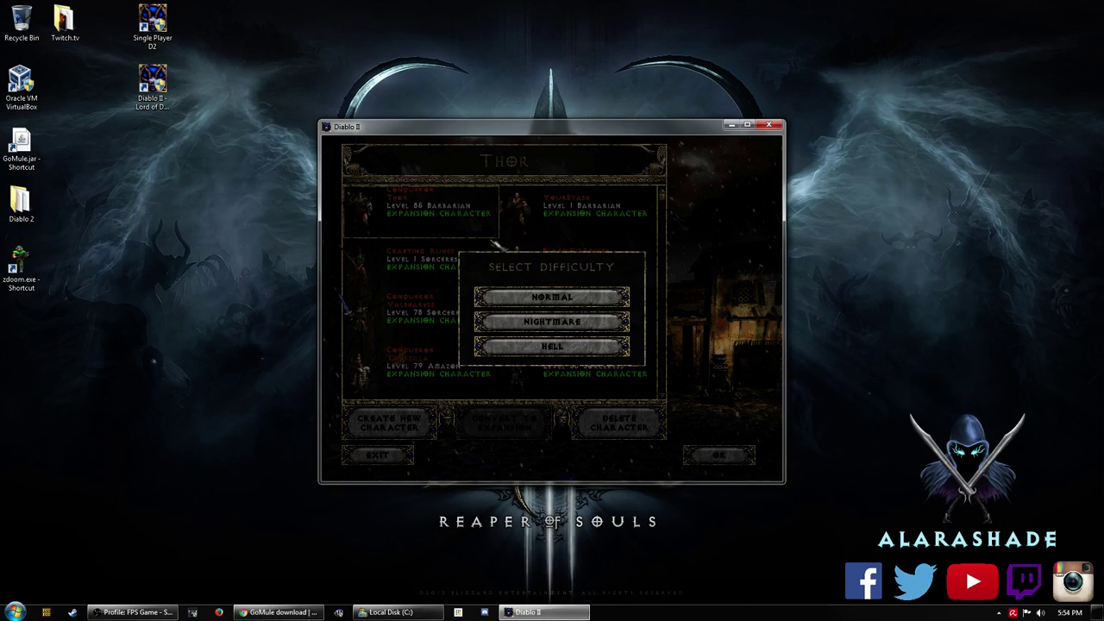
key(Escape)
key(Right)
key(Return)
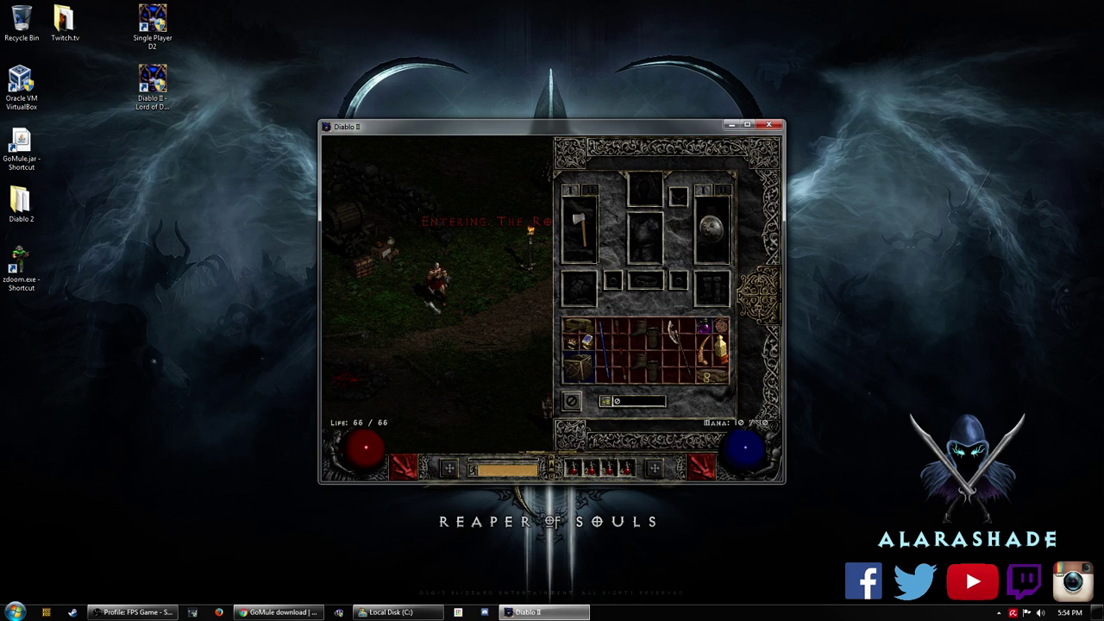
- Examine The Meat Scraper in YourStash's inventory with the game window maximized, and save and exit the game
mouse_move(683, 338)
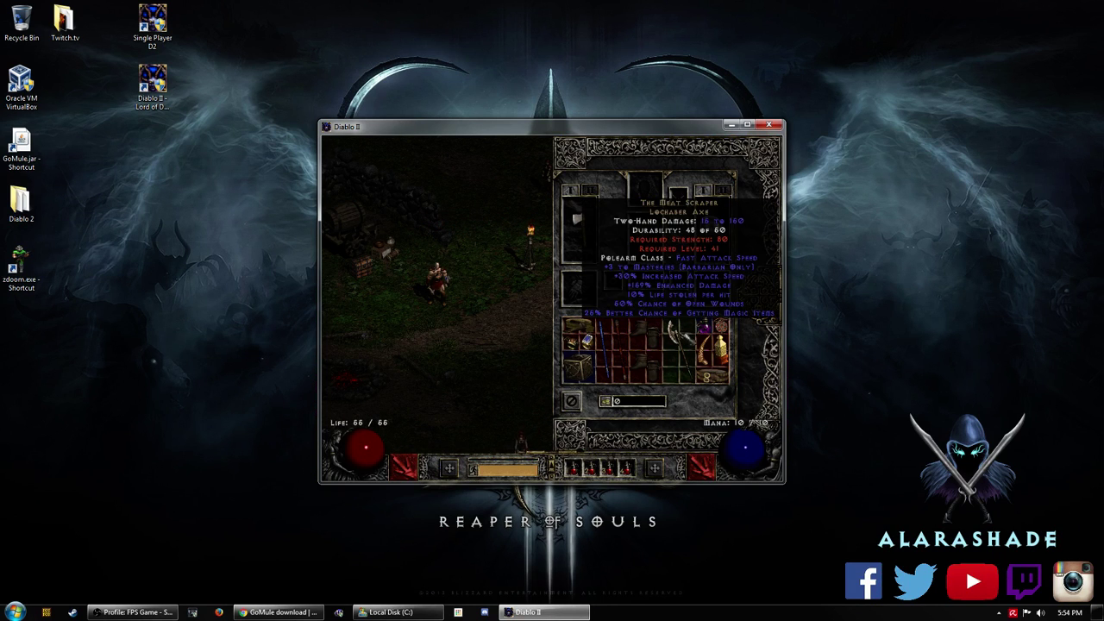
double_click(540, 126)
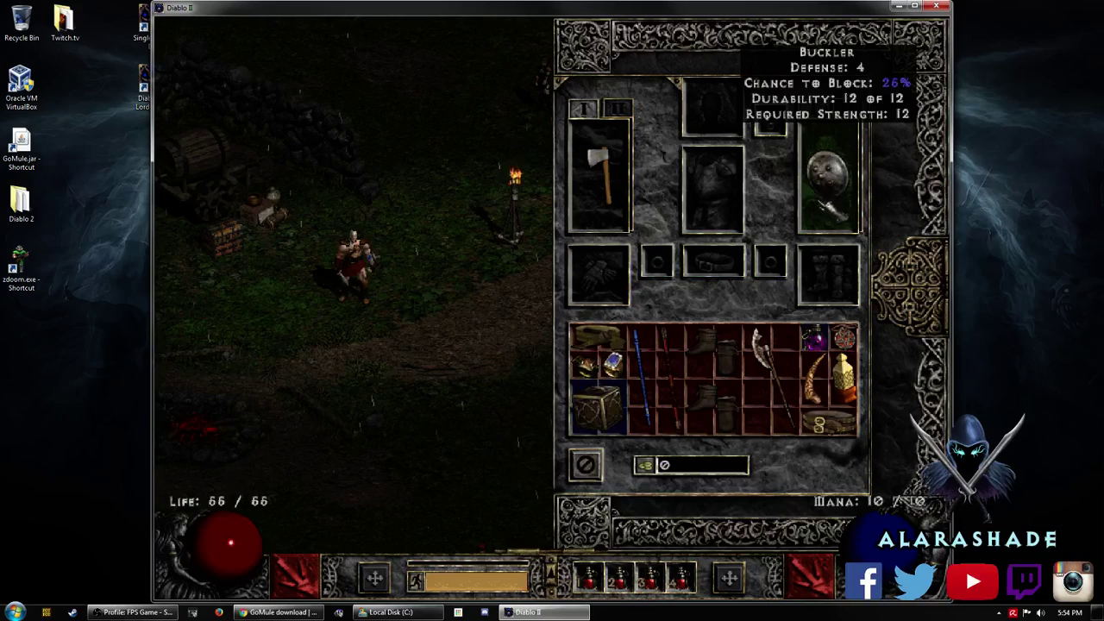
click(586, 465)
click(438, 250)
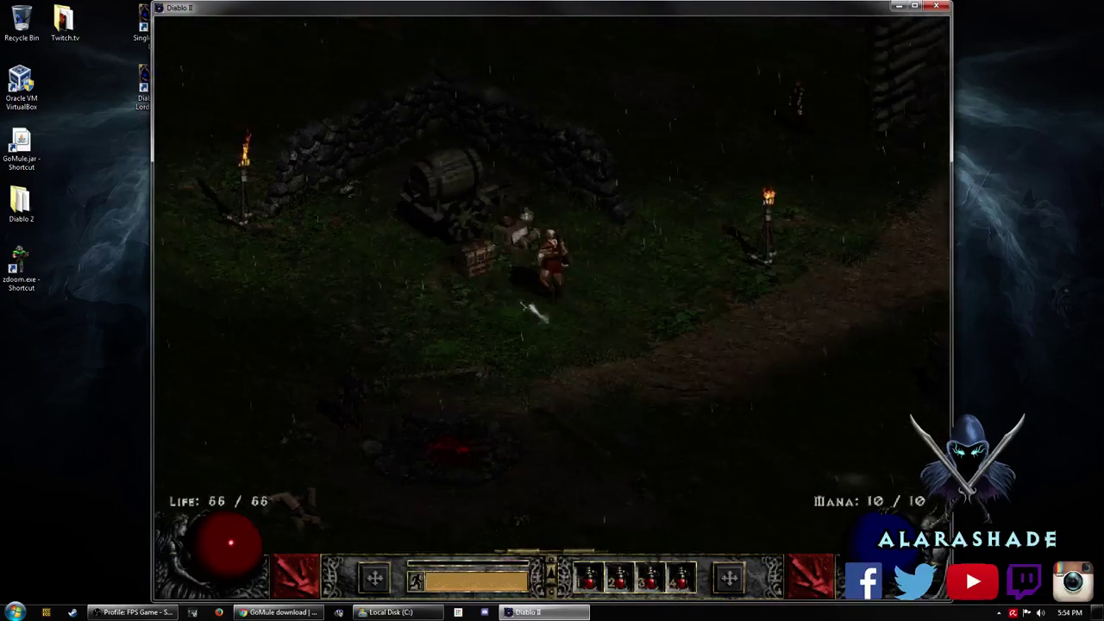
click(586, 465)
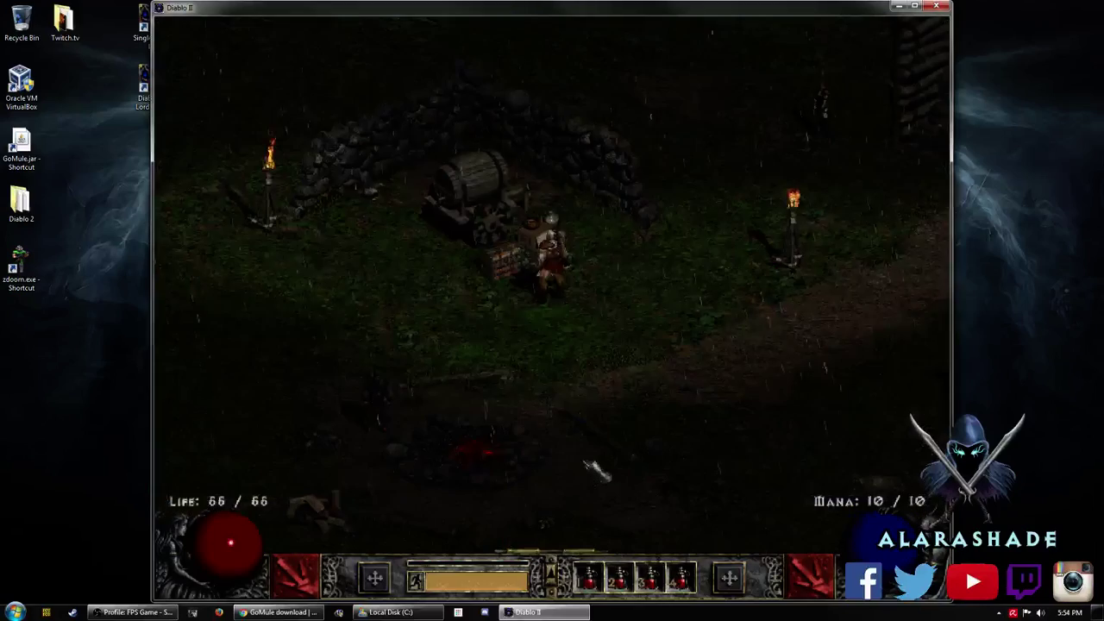
key(Escape)
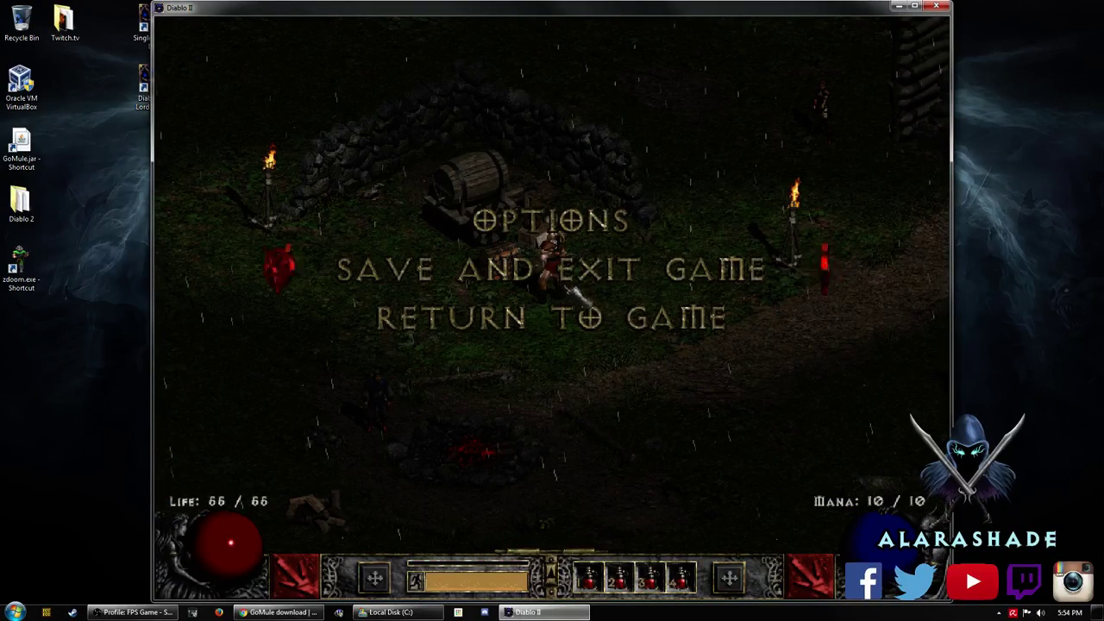
click(552, 266)
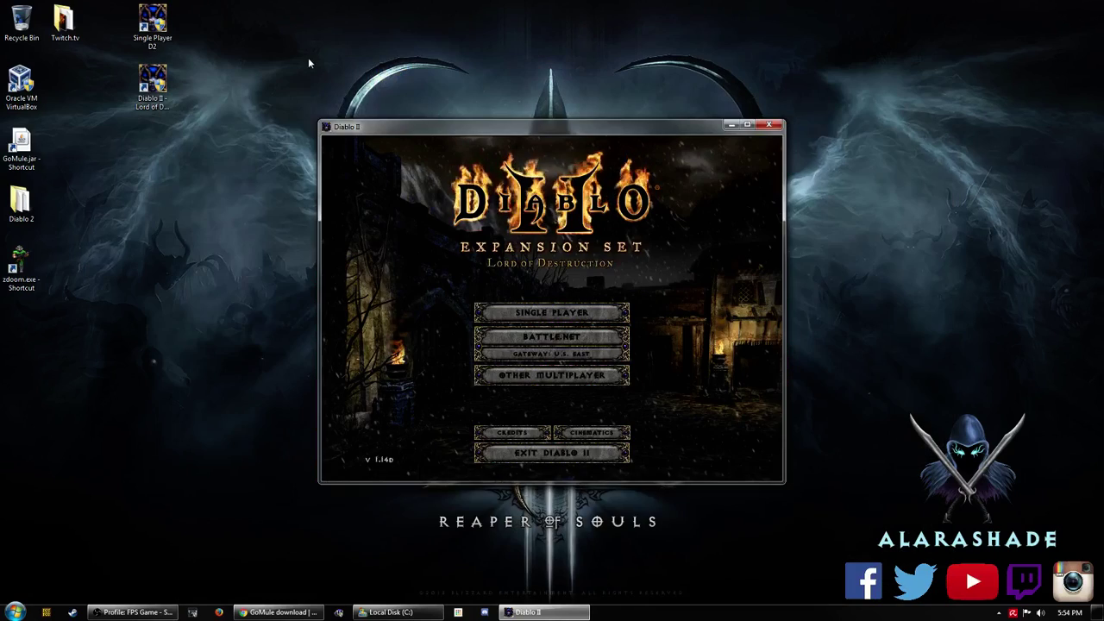
- Move the Diablo II window aside, and switch to Chrome to view the GoMule and Java download pages
drag(425, 126, 733, 23)
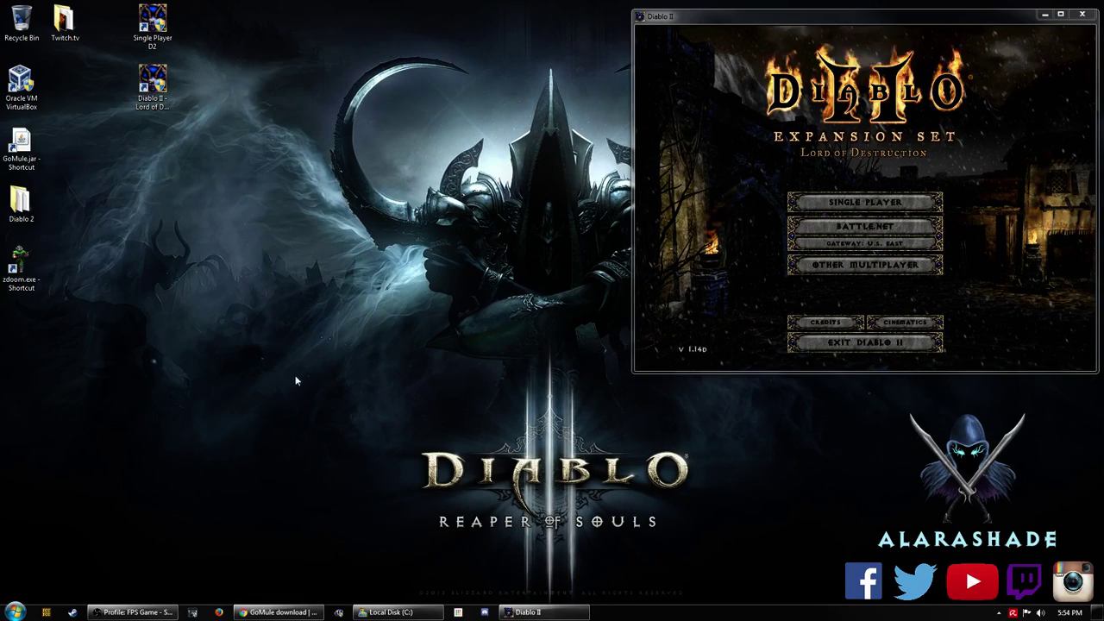
click(285, 611)
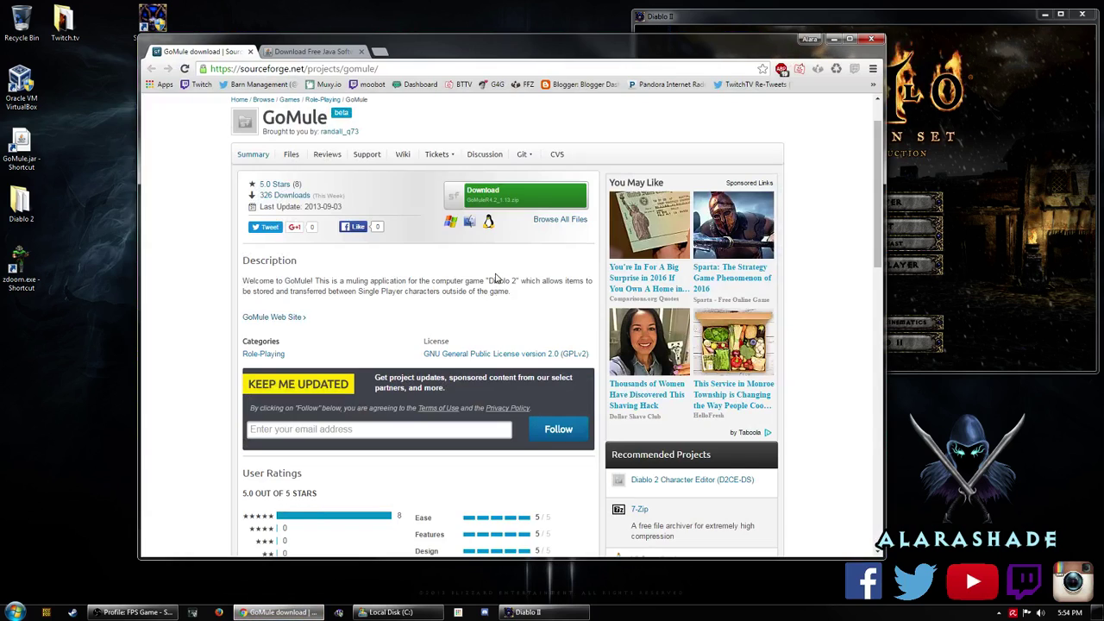
click(323, 56)
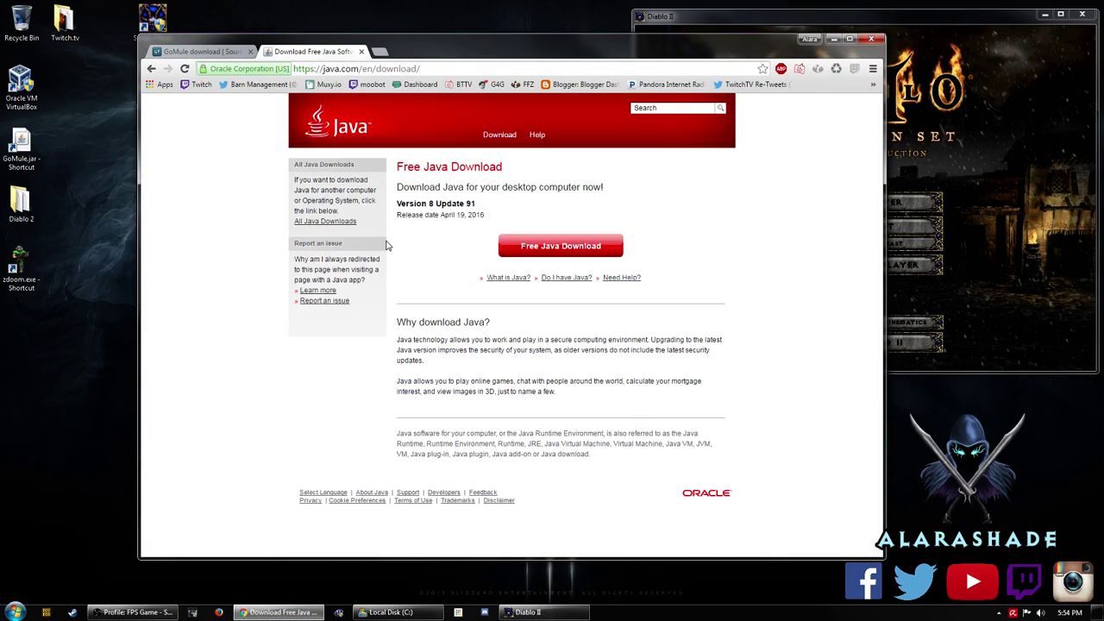
- Switch to the Local Disk (C:) folder window in Windows Explorer and reposition it over the browser
click(397, 612)
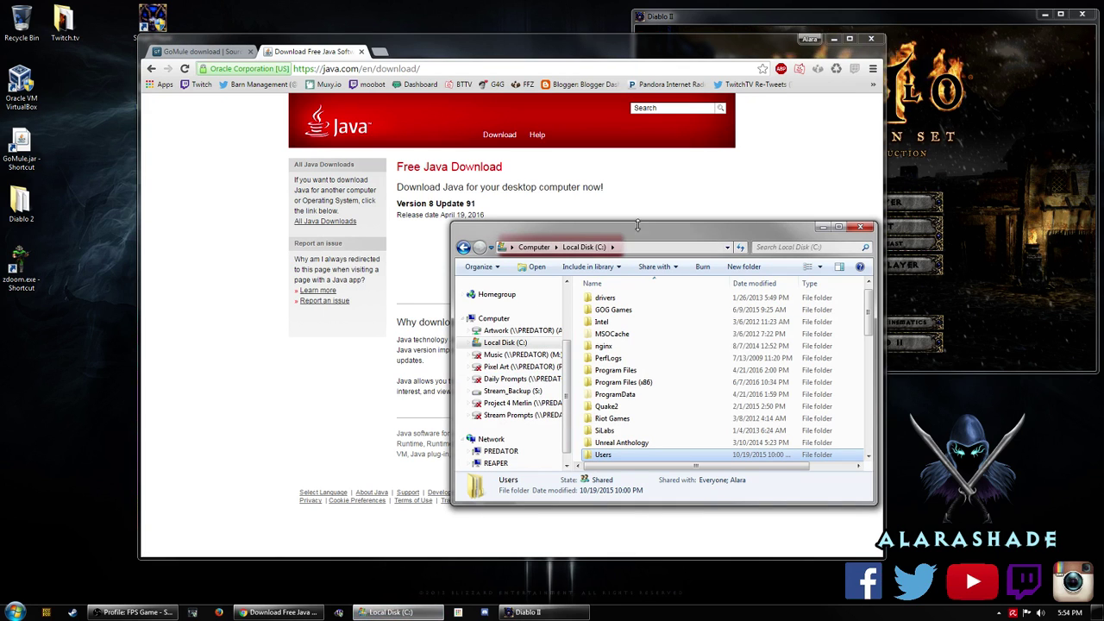
click(638, 219)
click(397, 612)
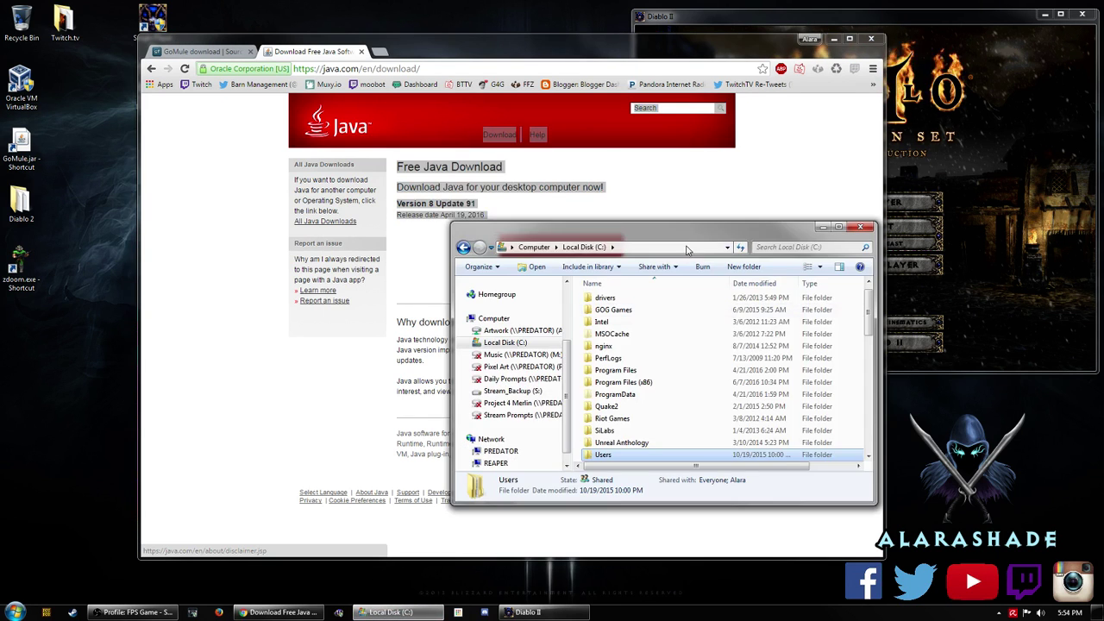
drag(690, 165, 566, 60)
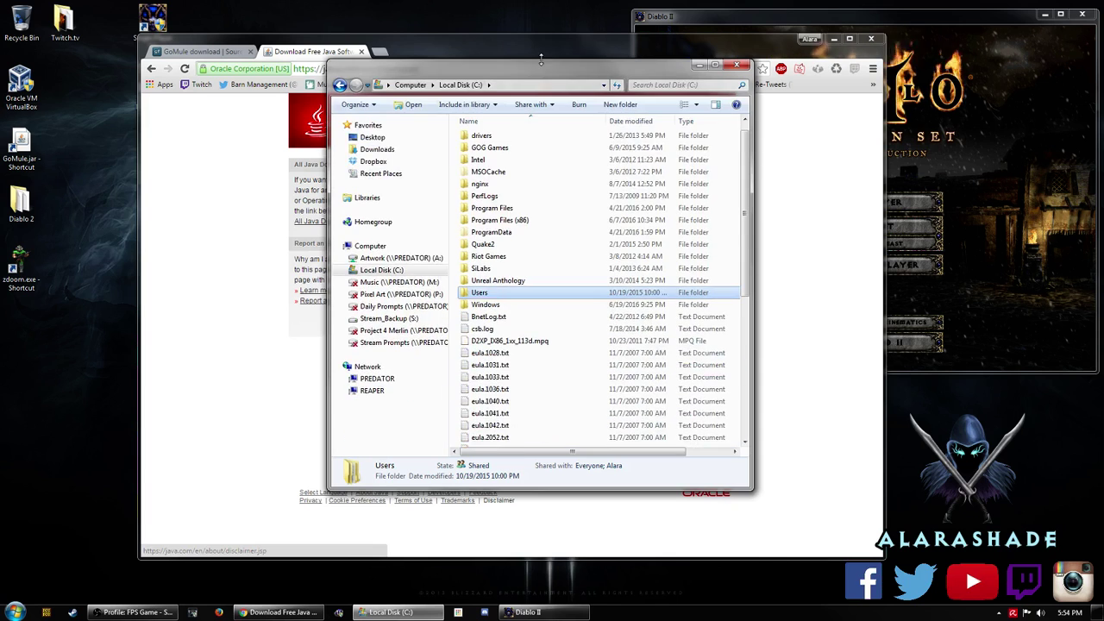
- Open the security properties of the Diablo II folder in Program Files (x86)
double_click(504, 222)
click(509, 309)
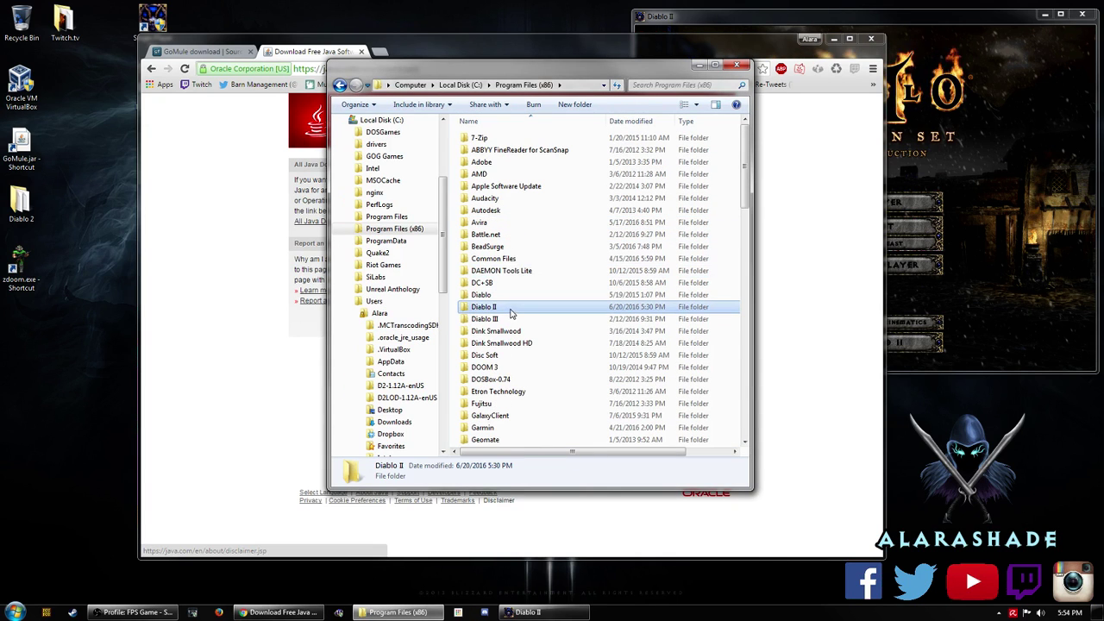
right_click(509, 311)
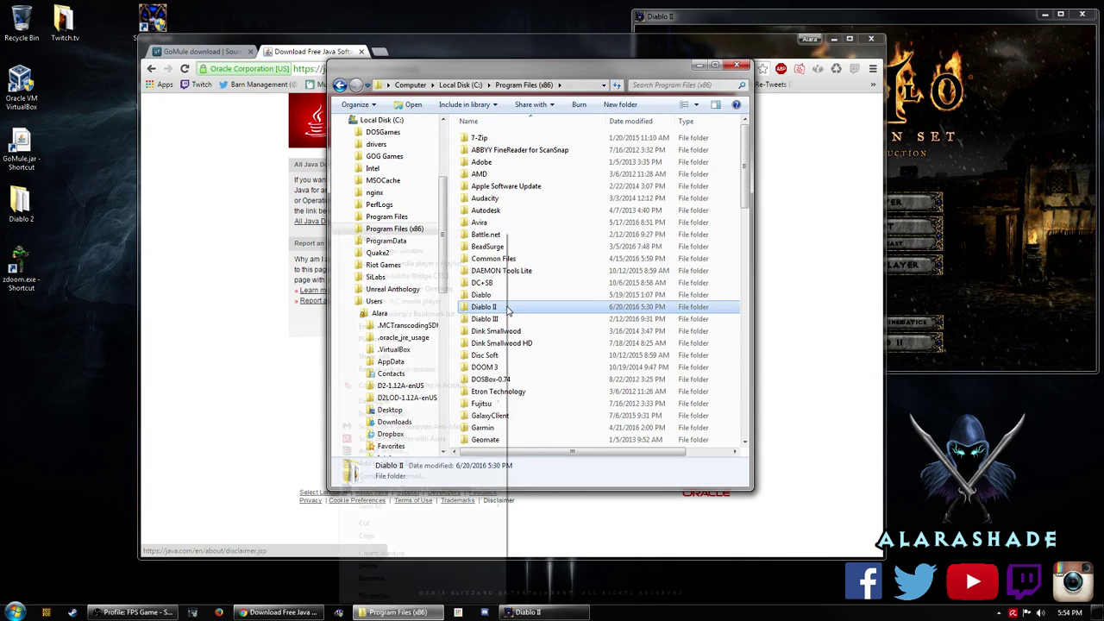
click(398, 595)
click(595, 334)
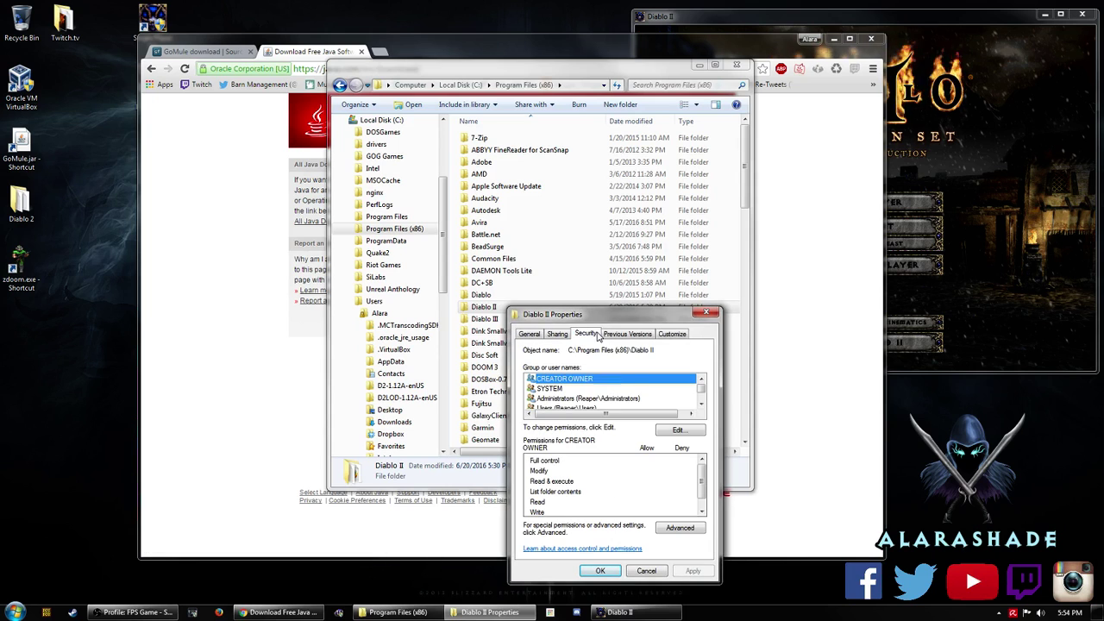
- Review the Users group's permissions for the Diablo II folder in the permissions editor, and close both dialogs
click(679, 431)
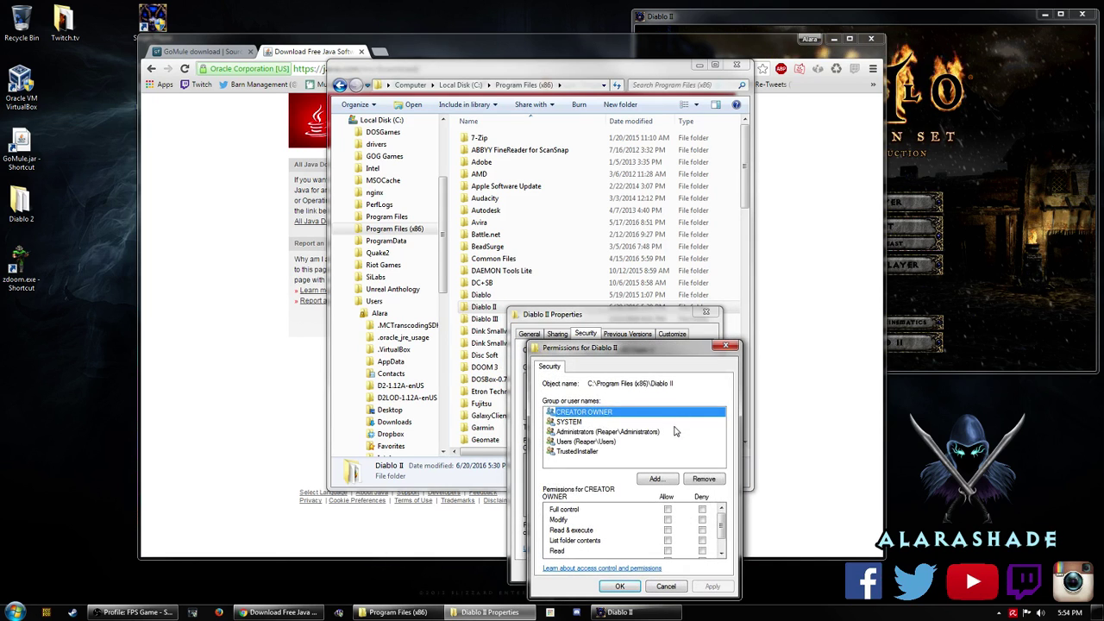
click(573, 442)
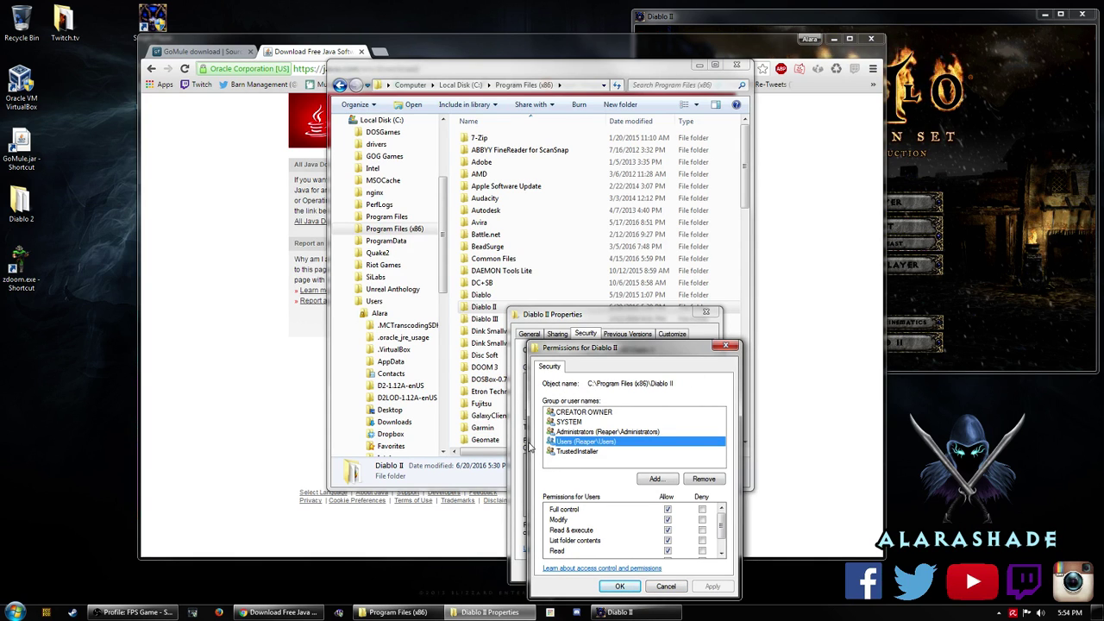
click(620, 587)
click(604, 577)
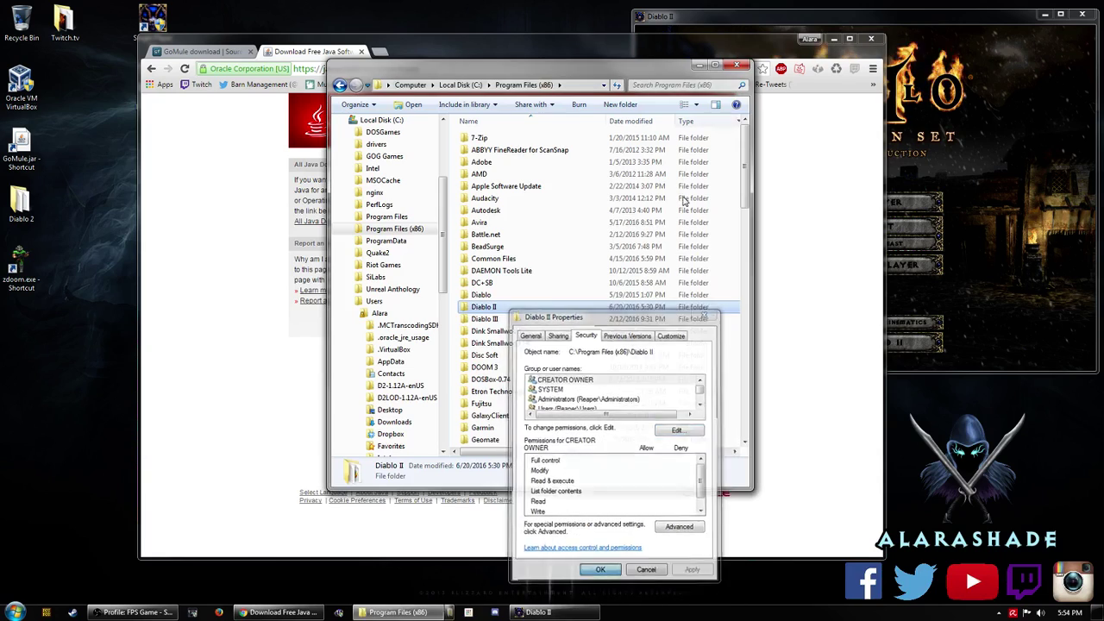
- Close the Program Files (x86) window, and minimize Chrome after showing the GoMule download page on SourceForge
click(736, 65)
click(200, 51)
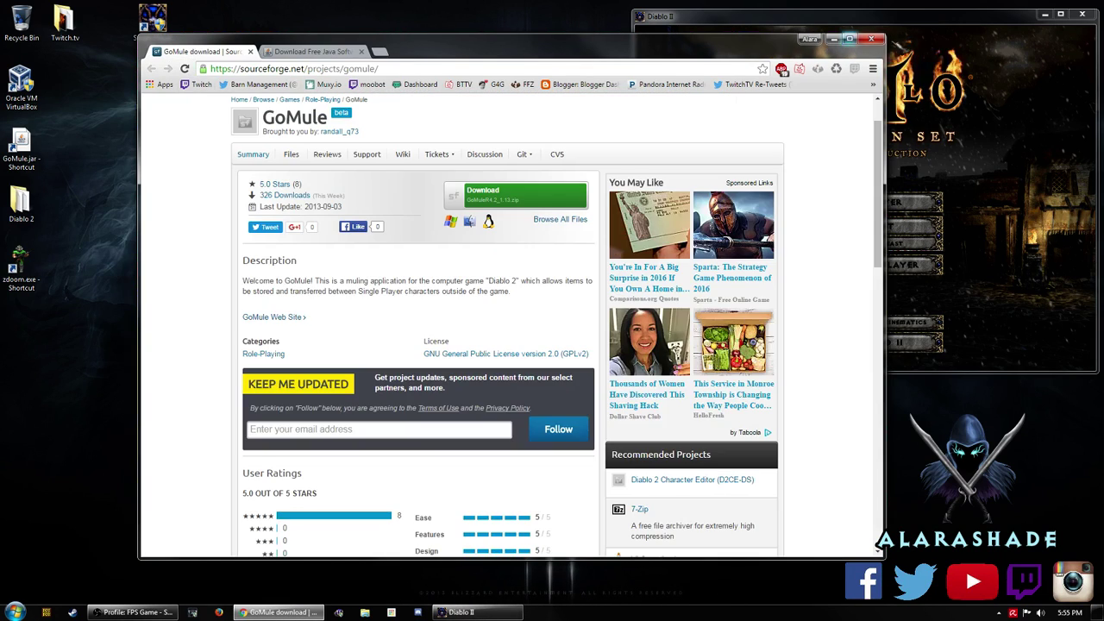
click(831, 41)
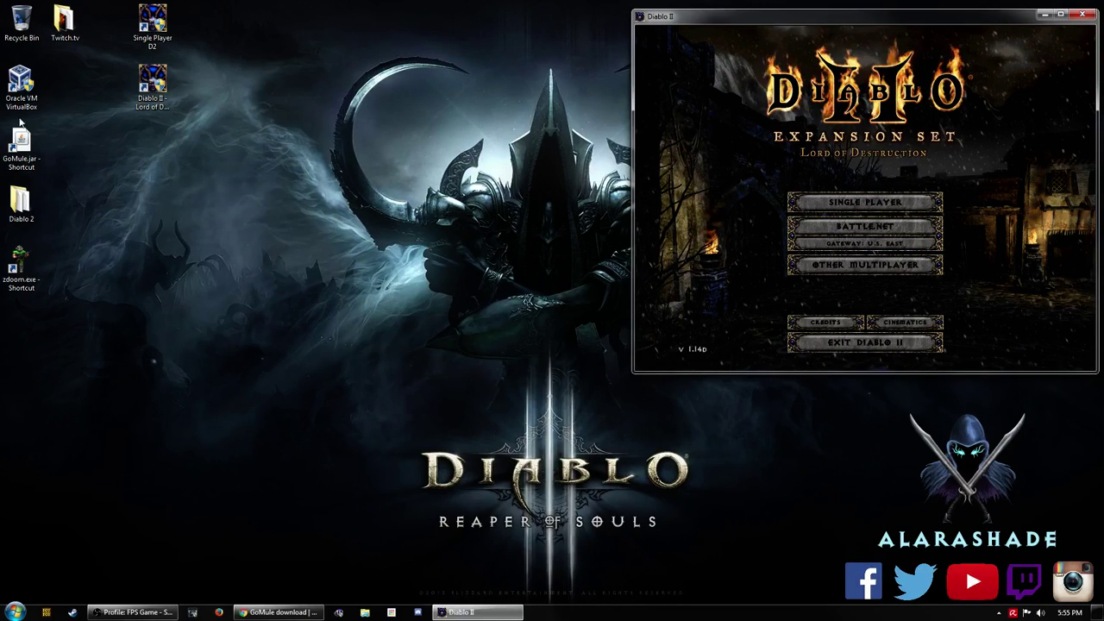
- Launch GoMule from its desktop shortcut, and place its restored window beside the Diablo II window
click(27, 147)
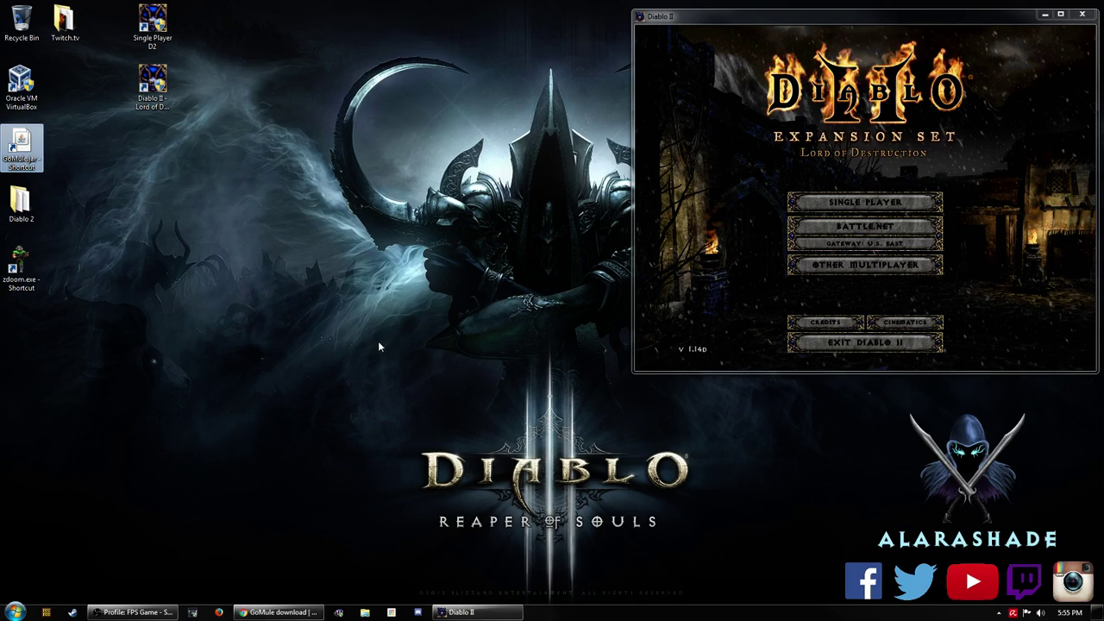
double_click(19, 160)
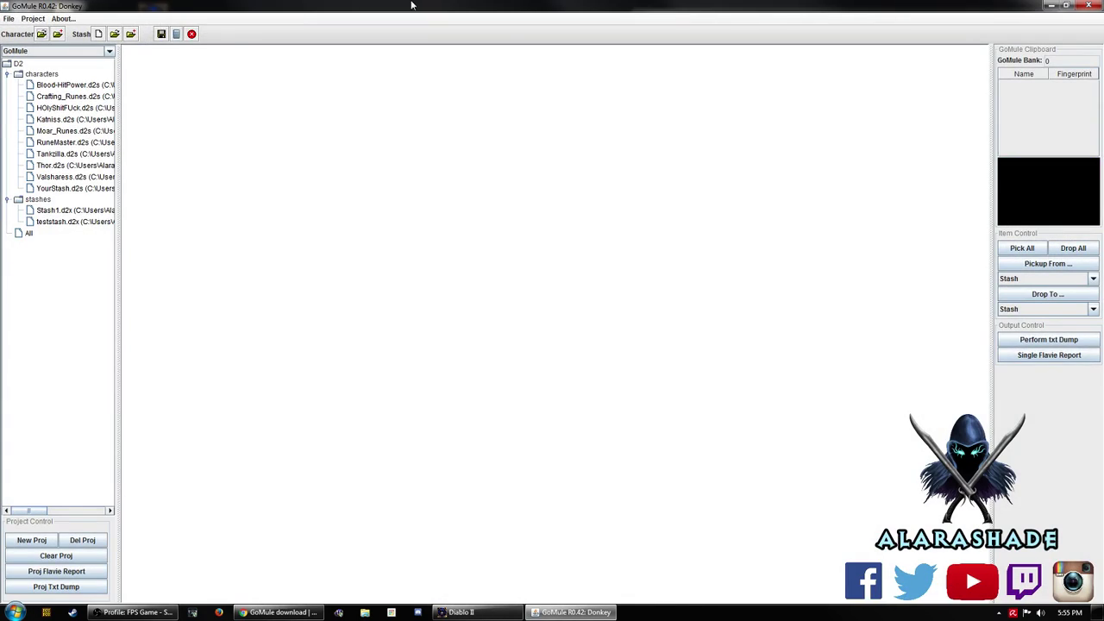
drag(416, 6, 268, 72)
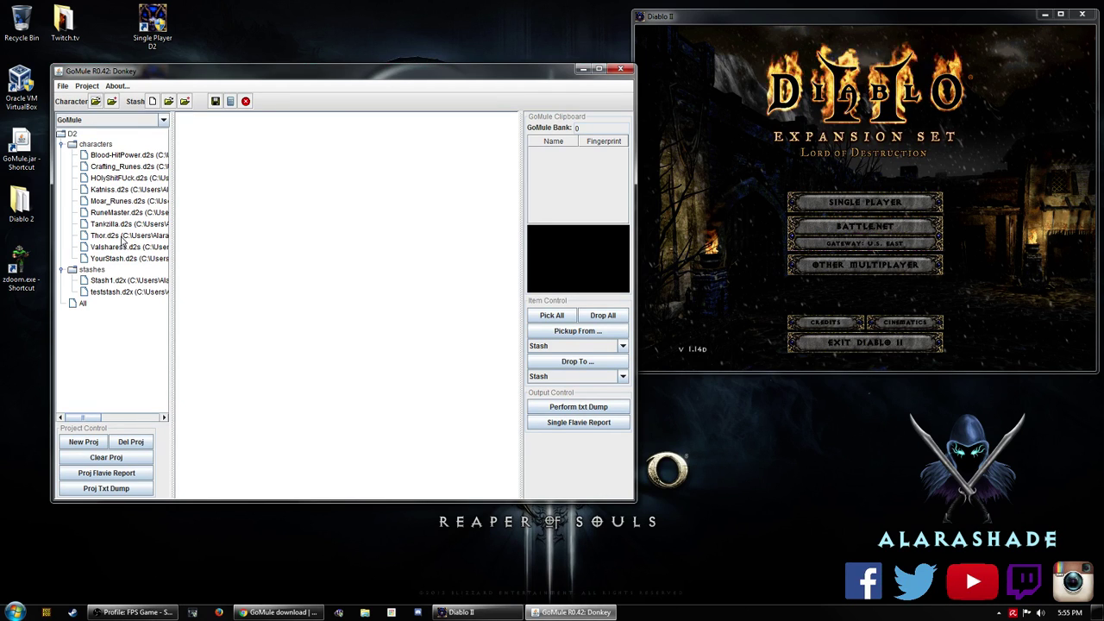
mouse_move(424, 75)
mouse_down()
mouse_move(660, 114)
mouse_move(451, 114)
mouse_move(397, 75)
mouse_move(414, 73)
mouse_up()
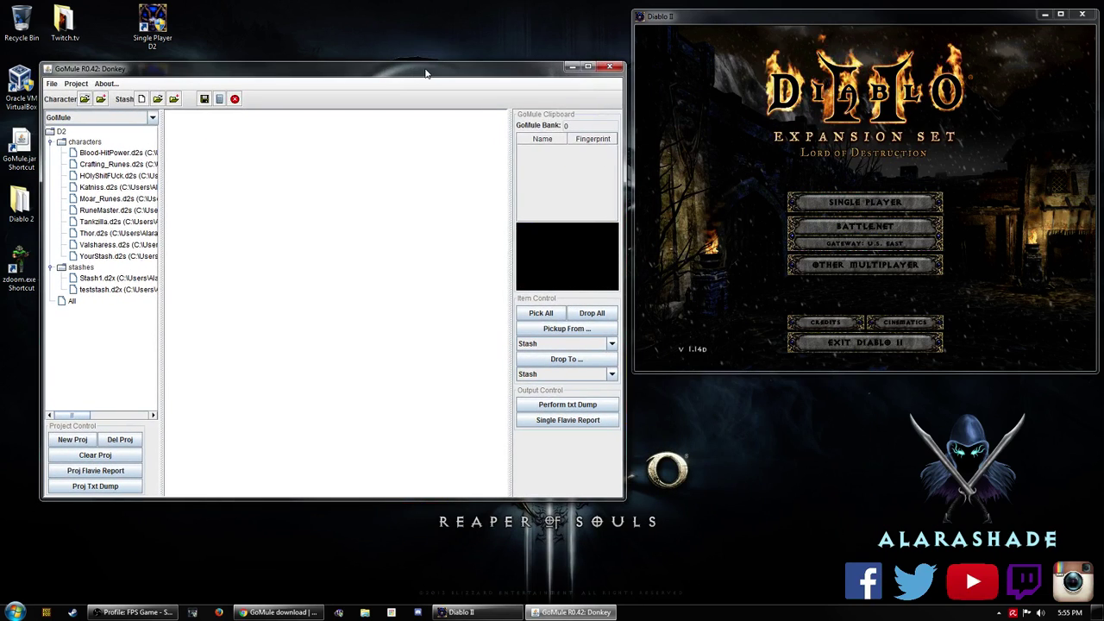
click(134, 611)
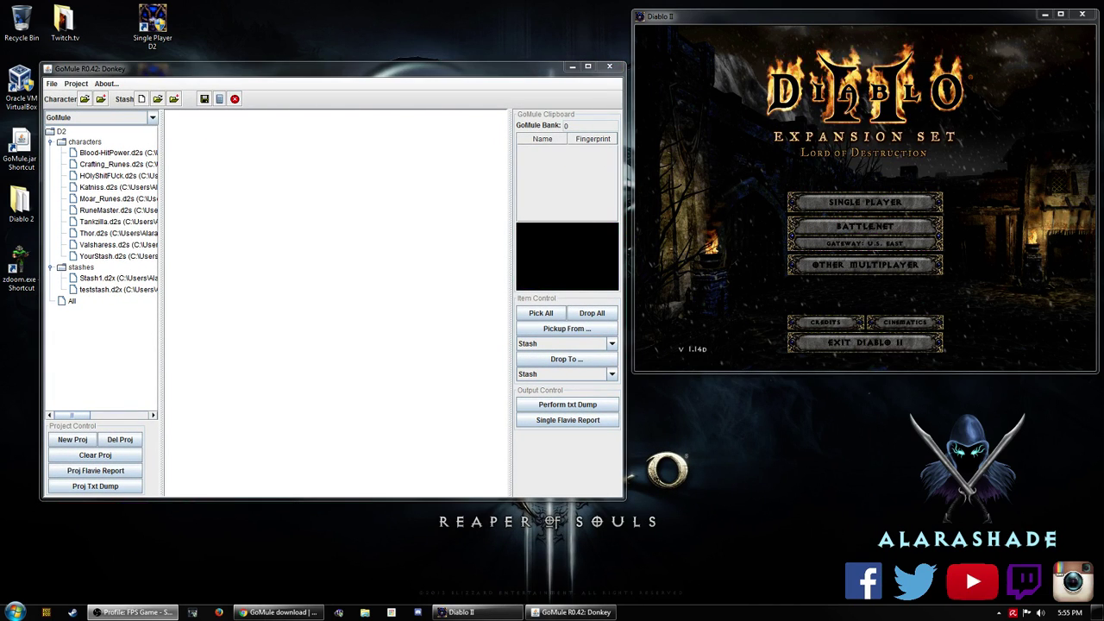